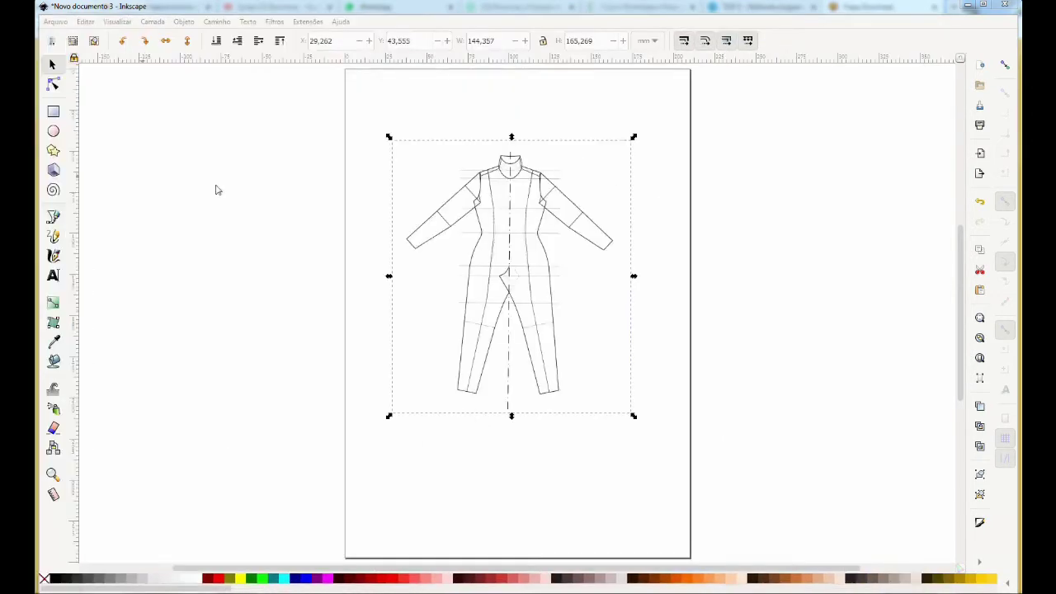
Zoom in on the torso of the jumpsuit reference drawing.
click(53, 475)
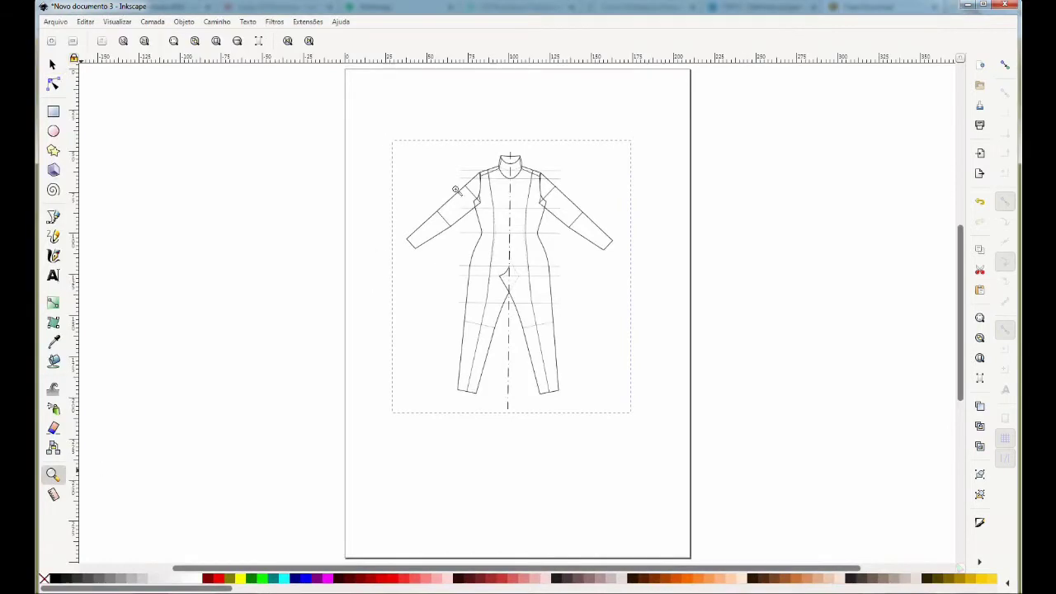
drag(460, 166, 555, 277)
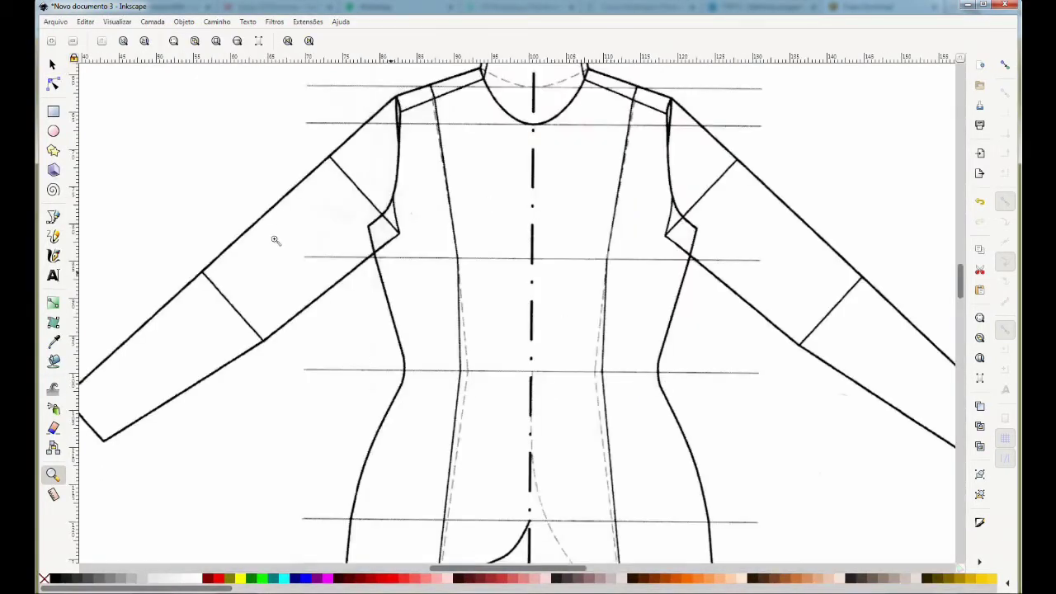
Trace the half-bodice outline: centre front, hem, side seam and shoulder back to the neckline.
click(53, 216)
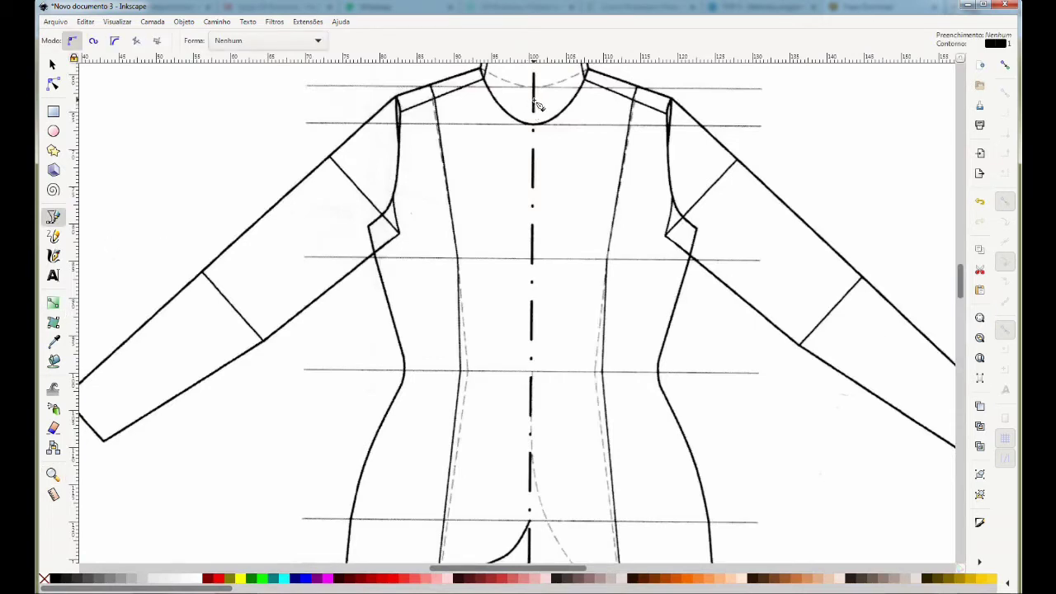
click(534, 100)
click(531, 454)
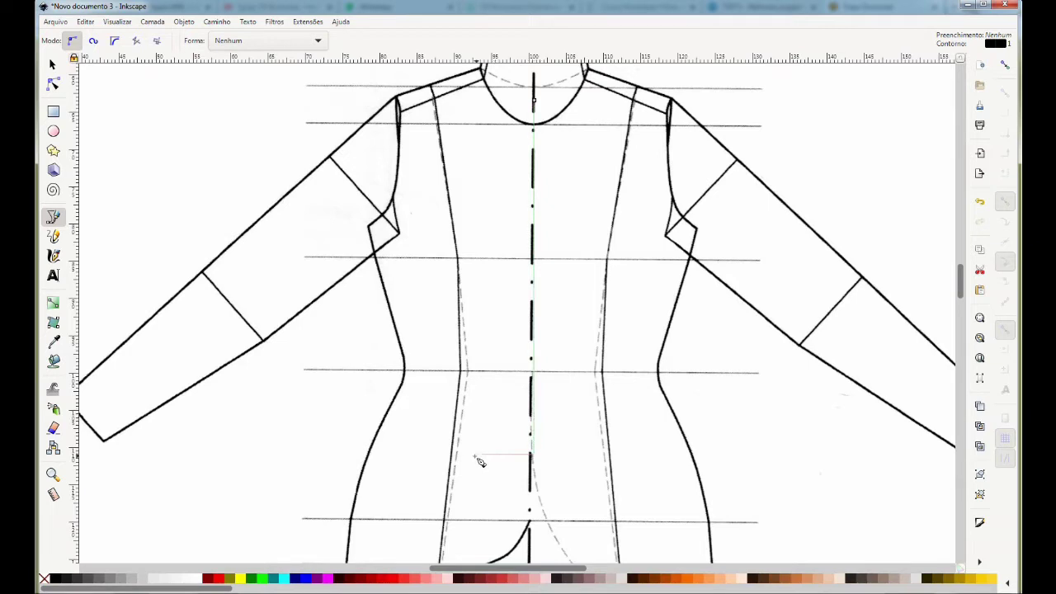
click(361, 453)
click(363, 242)
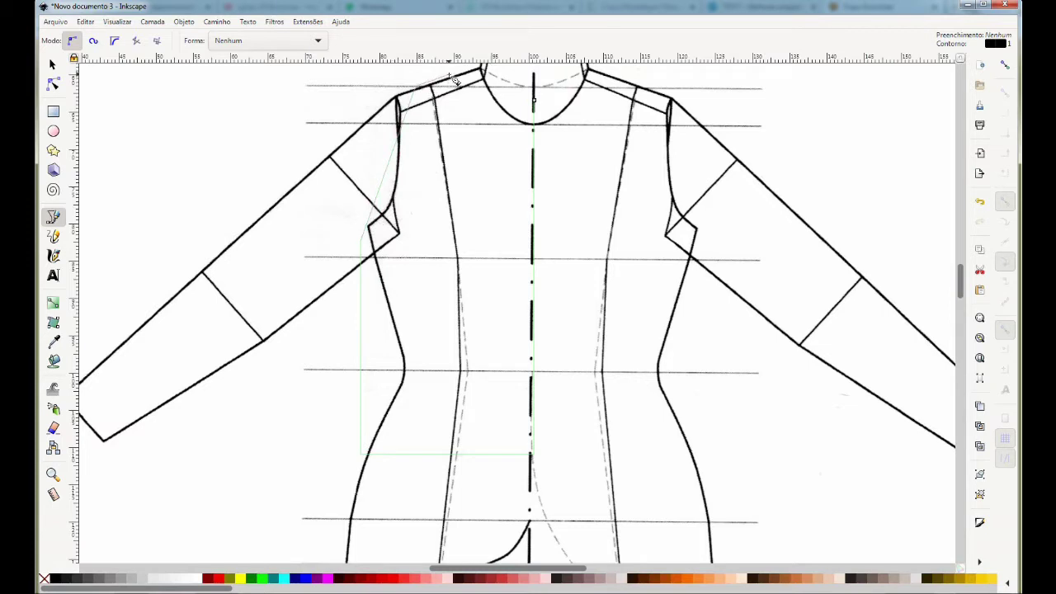
double_click(533, 102)
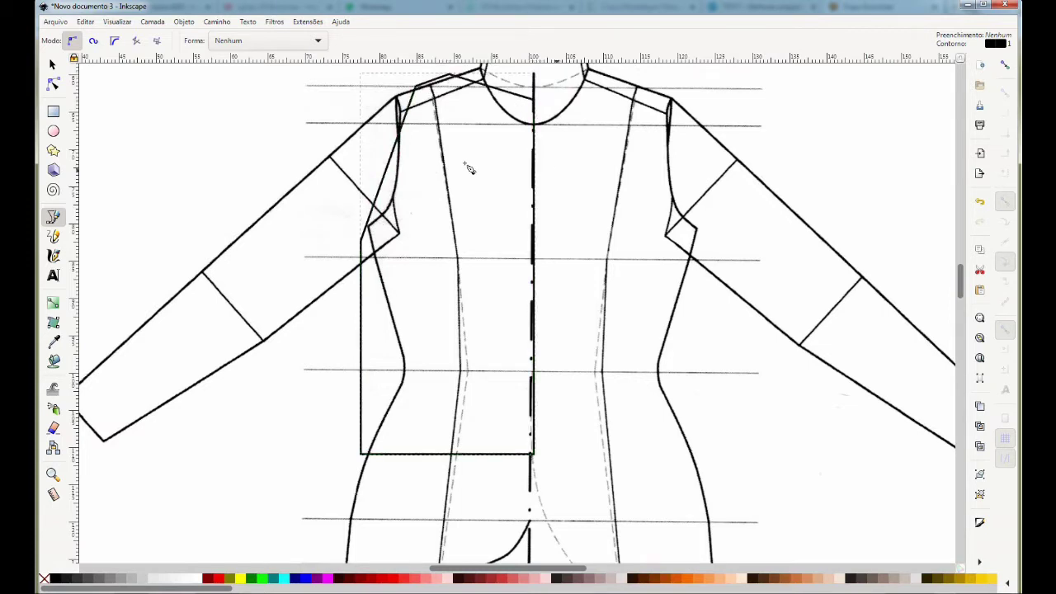
Curve the neckline and armhole, then delete the jumpsuit reference image.
click(54, 85)
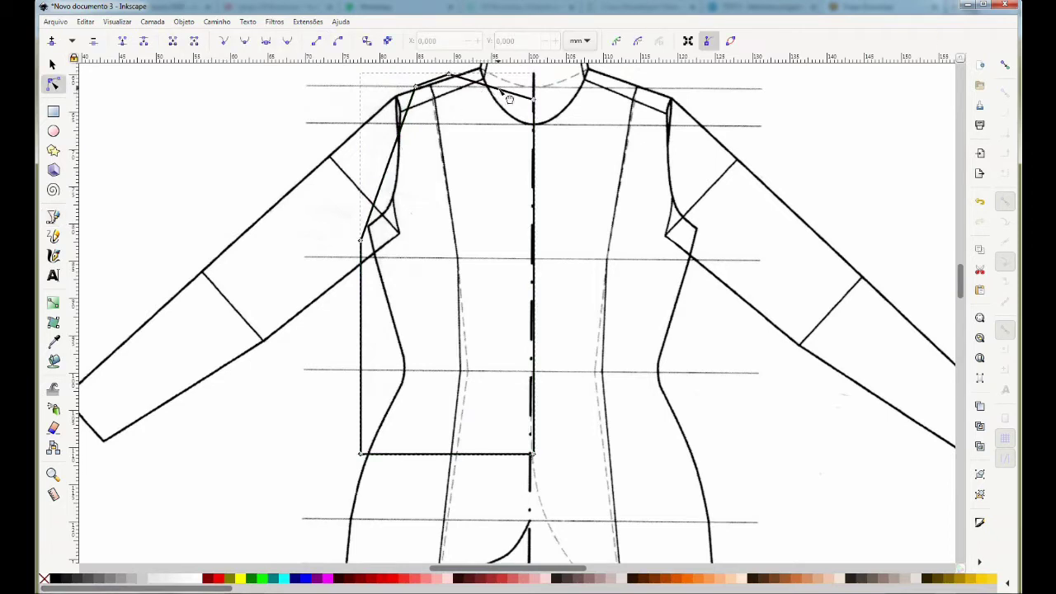
drag(508, 100, 494, 104)
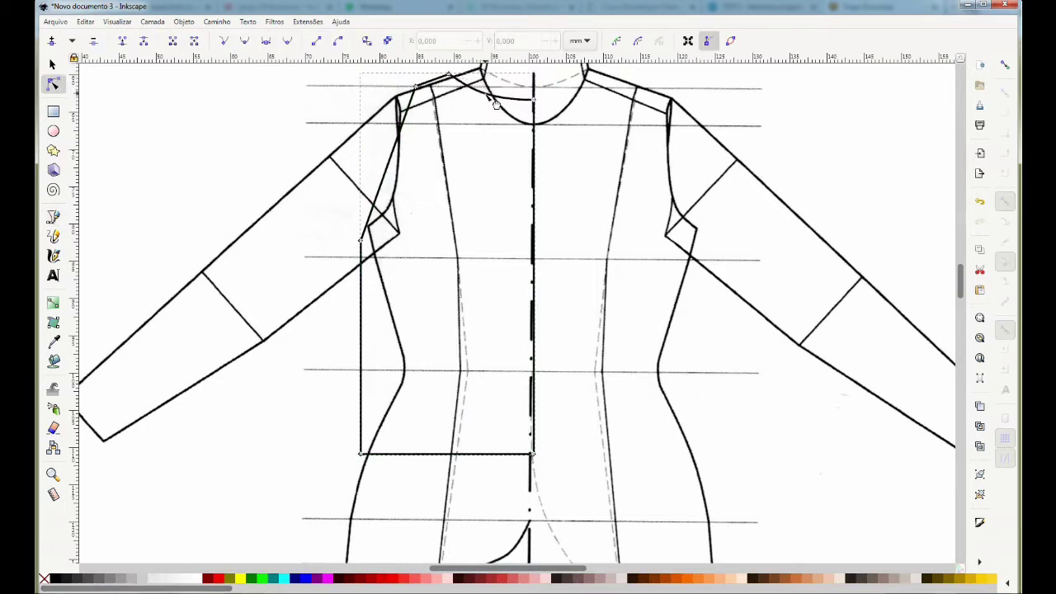
drag(396, 177, 419, 207)
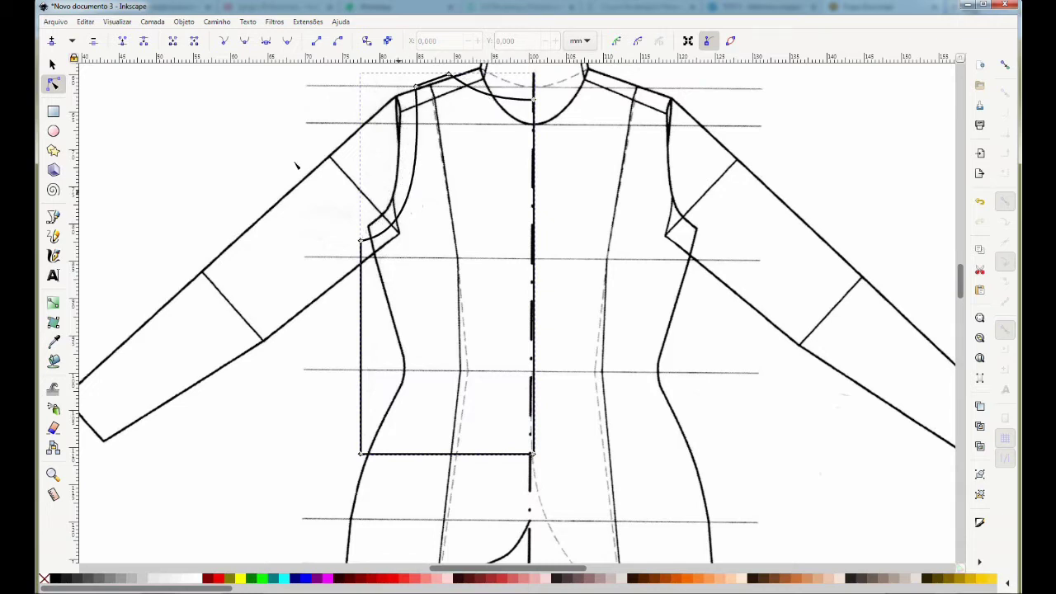
click(53, 66)
click(639, 316)
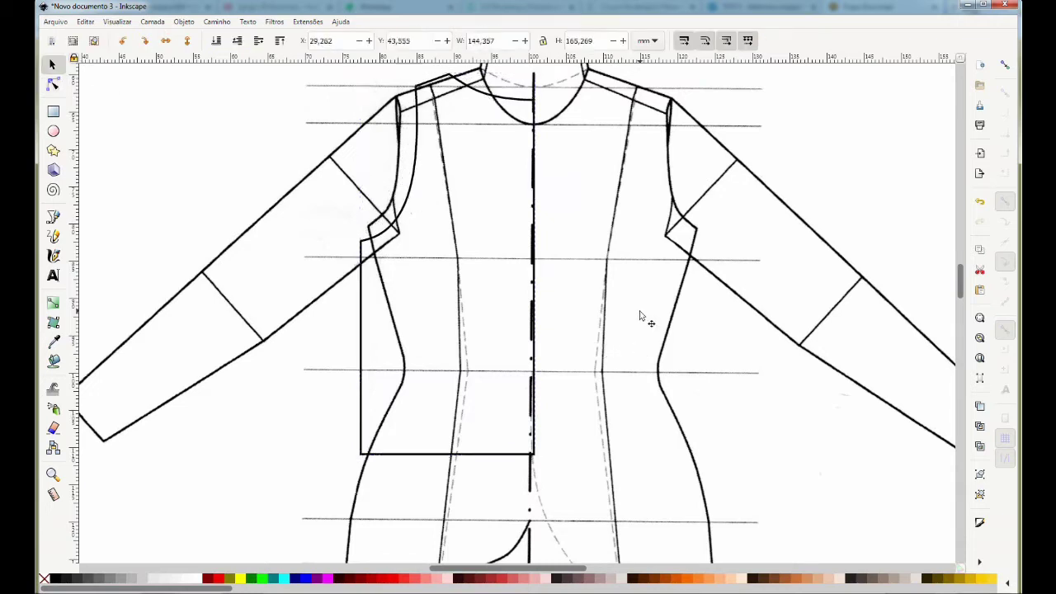
key(Delete)
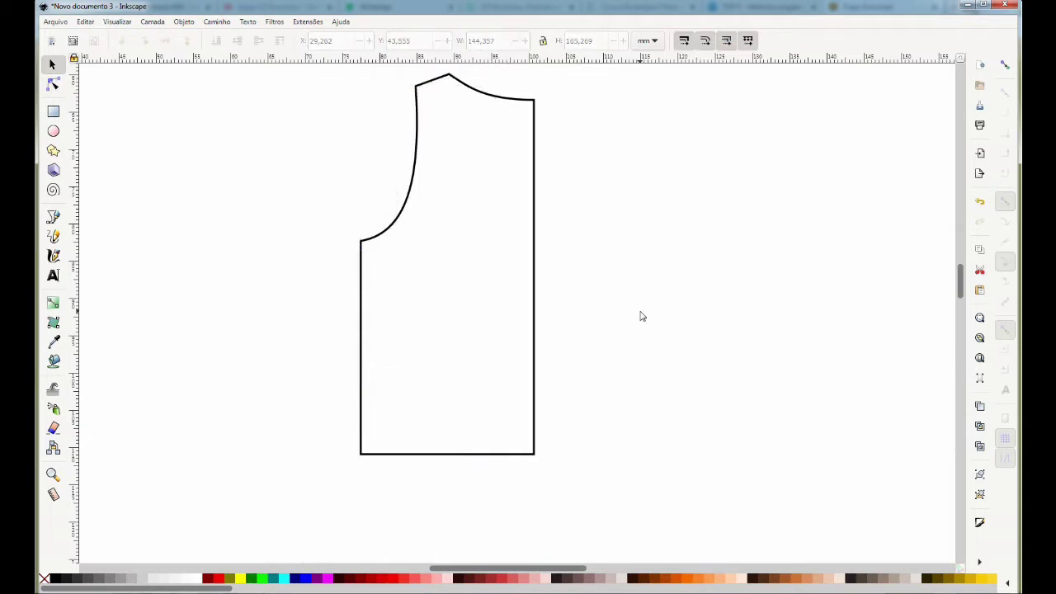
Paste a horizontally mirrored copy of the half bodice beside the original.
click(404, 224)
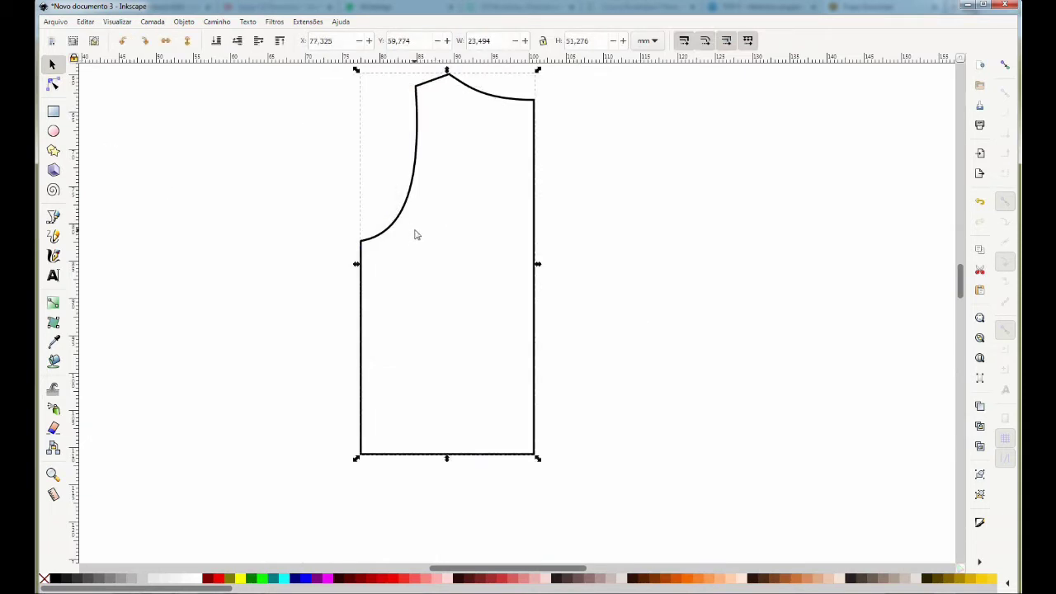
key(ctrl+v)
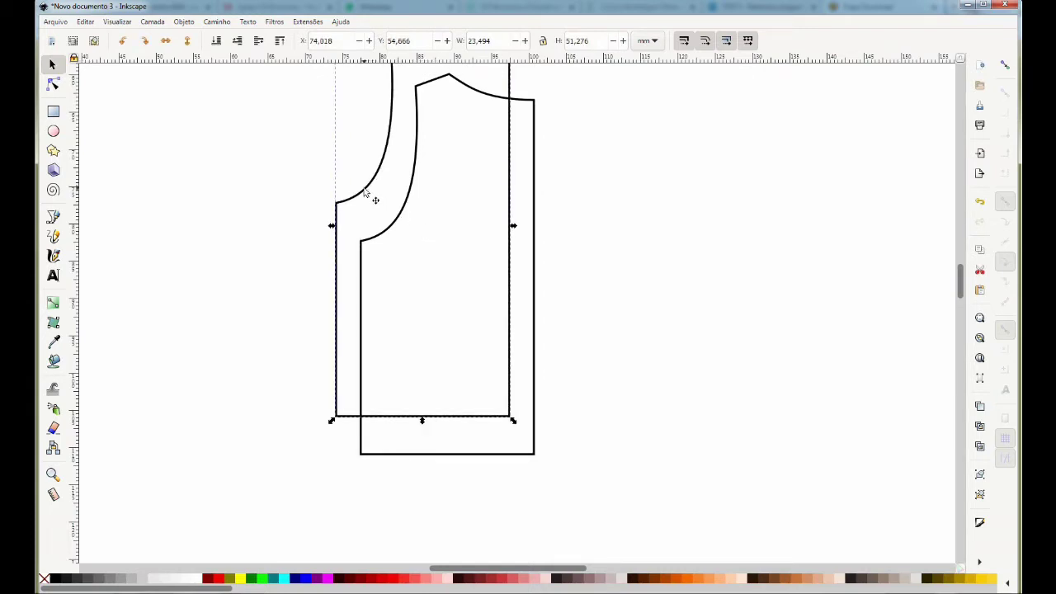
drag(372, 196, 609, 243)
click(166, 42)
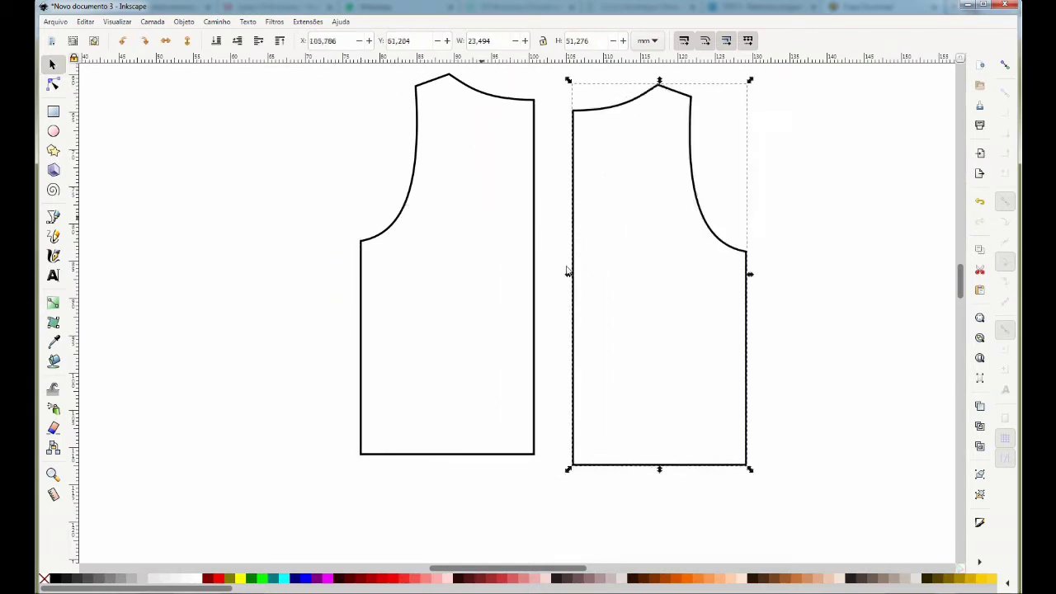
drag(599, 465, 559, 455)
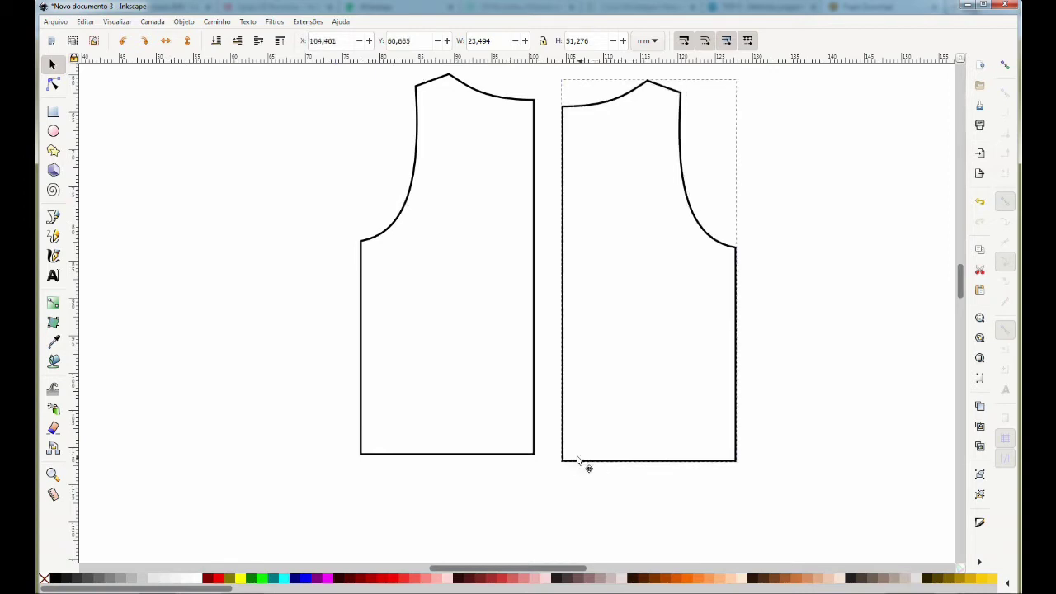
key(alt+Left)
key(alt+Left)
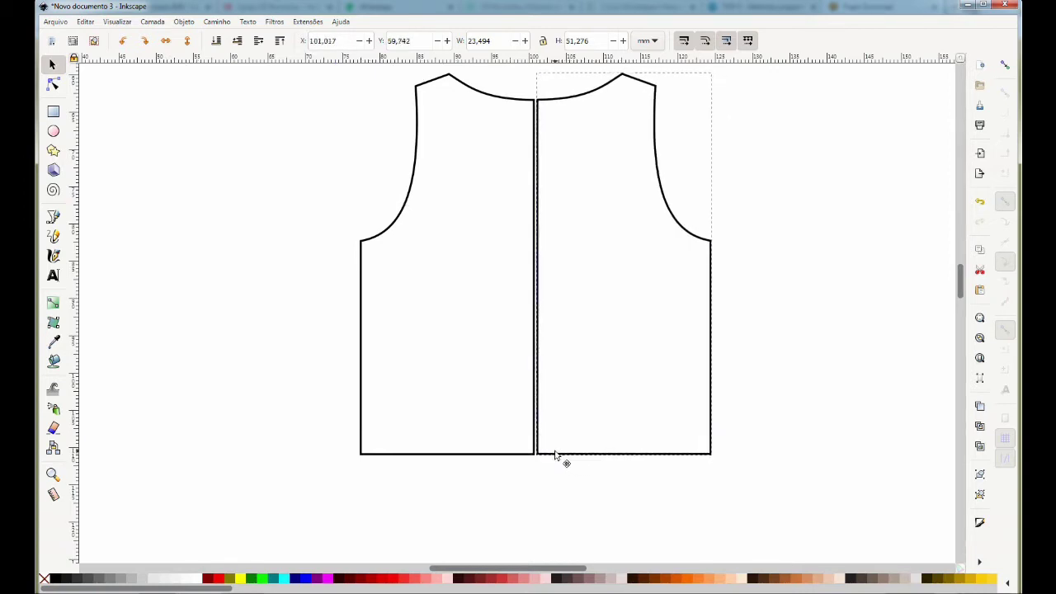
key(alt+Left)
key(alt+Right)
key(alt+Right)
mouse_move(558, 456)
mouse_down()
mouse_move(547, 455)
mouse_move(566, 461)
mouse_up()
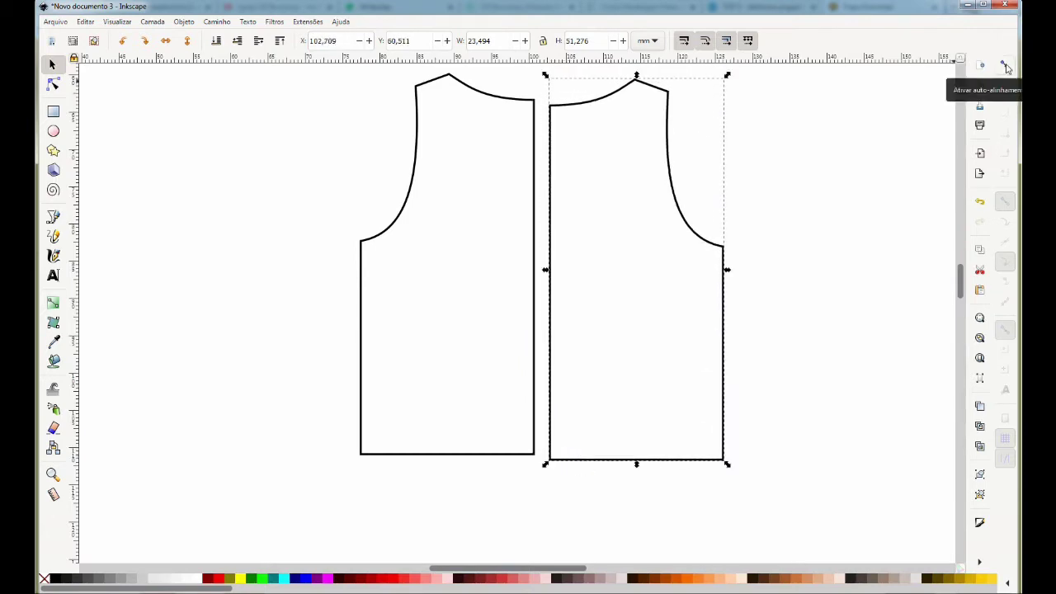
Turn on snapping and align the mirrored half on the centre line.
click(1006, 66)
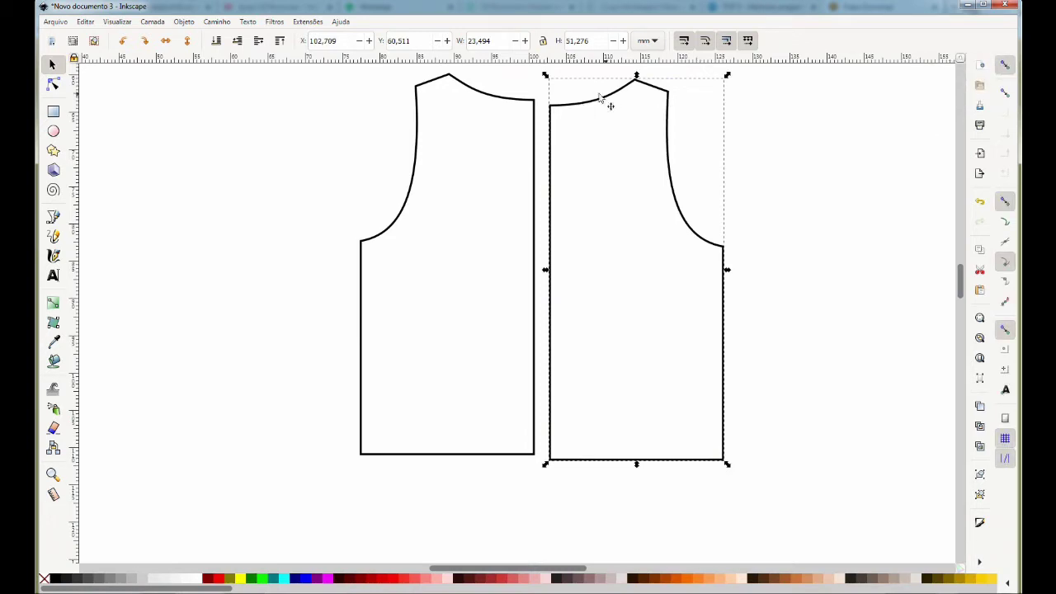
drag(575, 109, 563, 108)
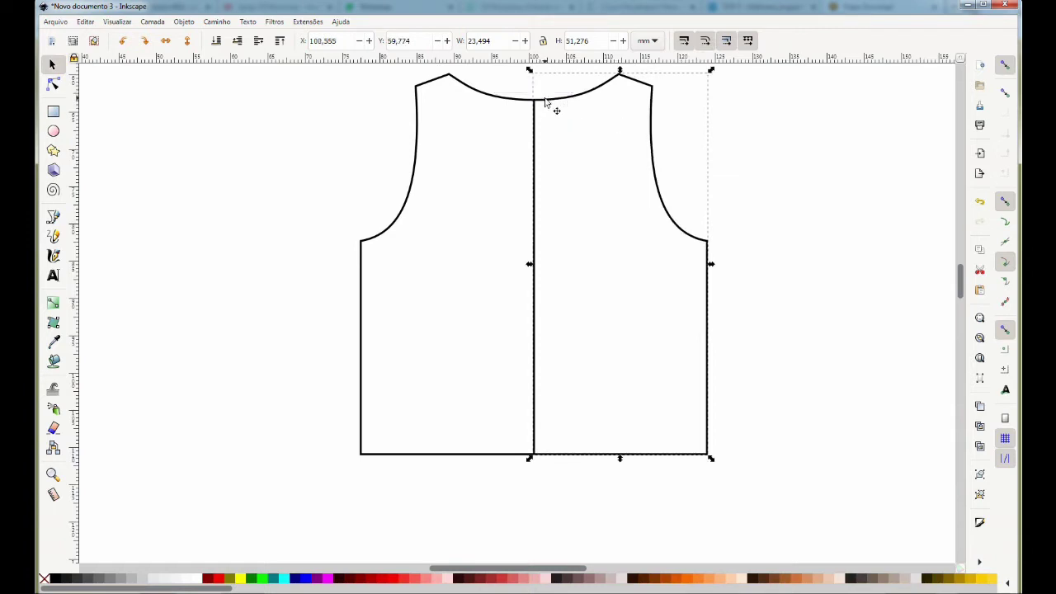
drag(549, 107, 561, 105)
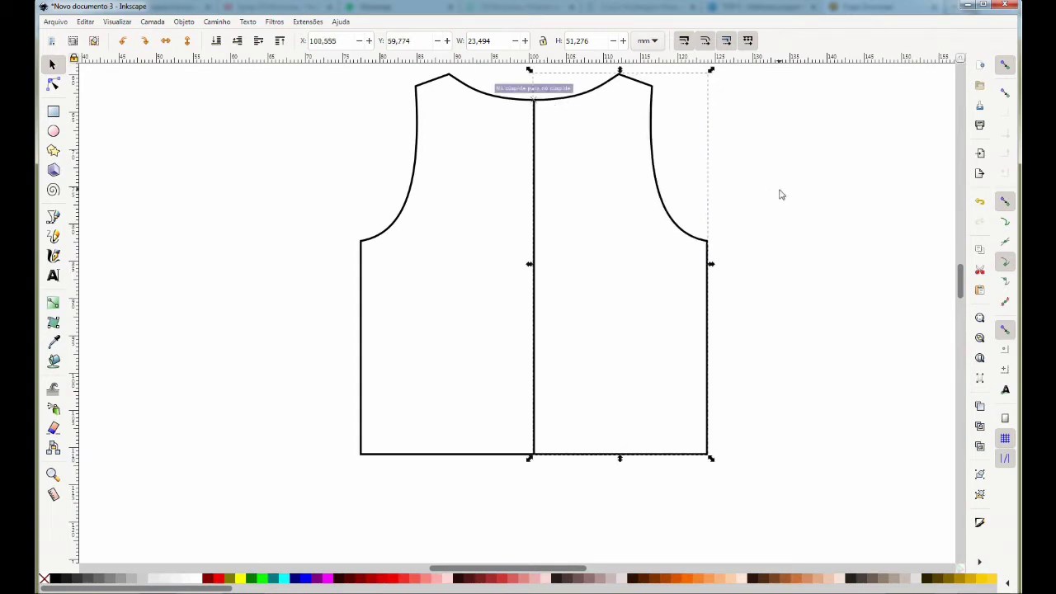
click(497, 187)
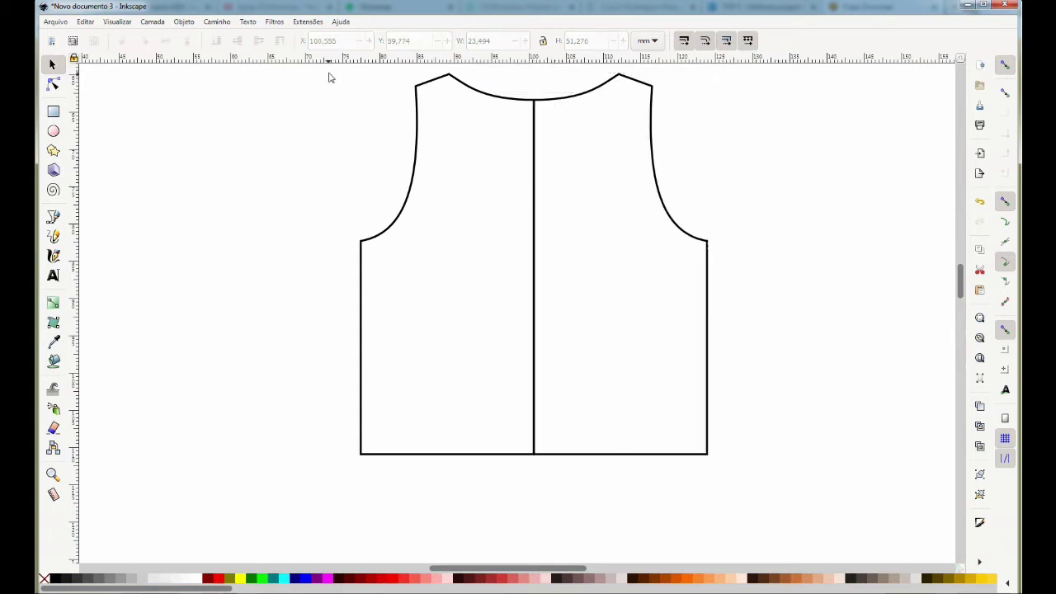
Union both halves into one front bodice and move it left and down.
drag(331, 68, 739, 475)
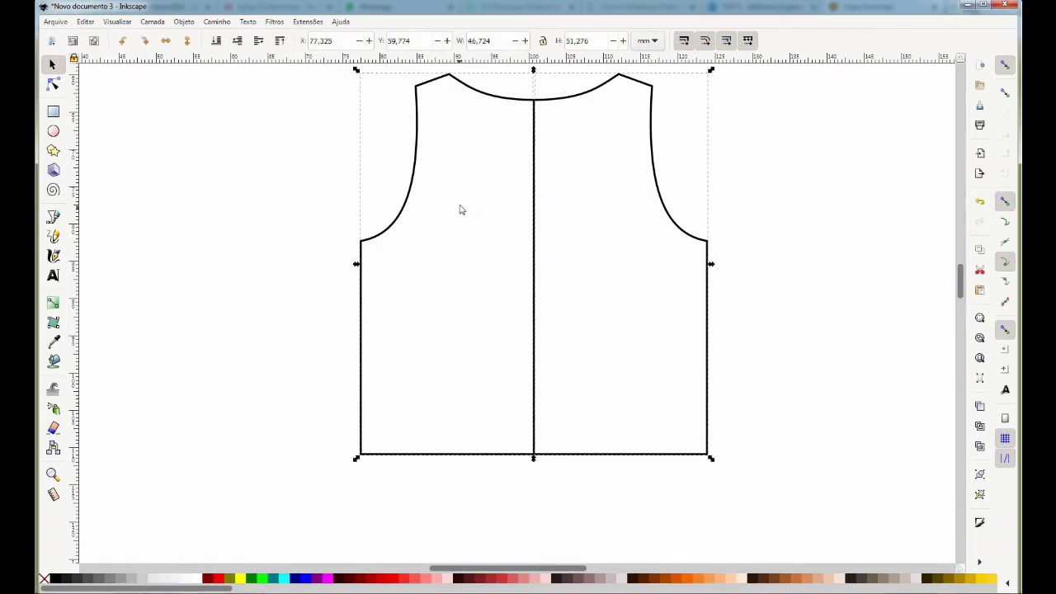
click(216, 23)
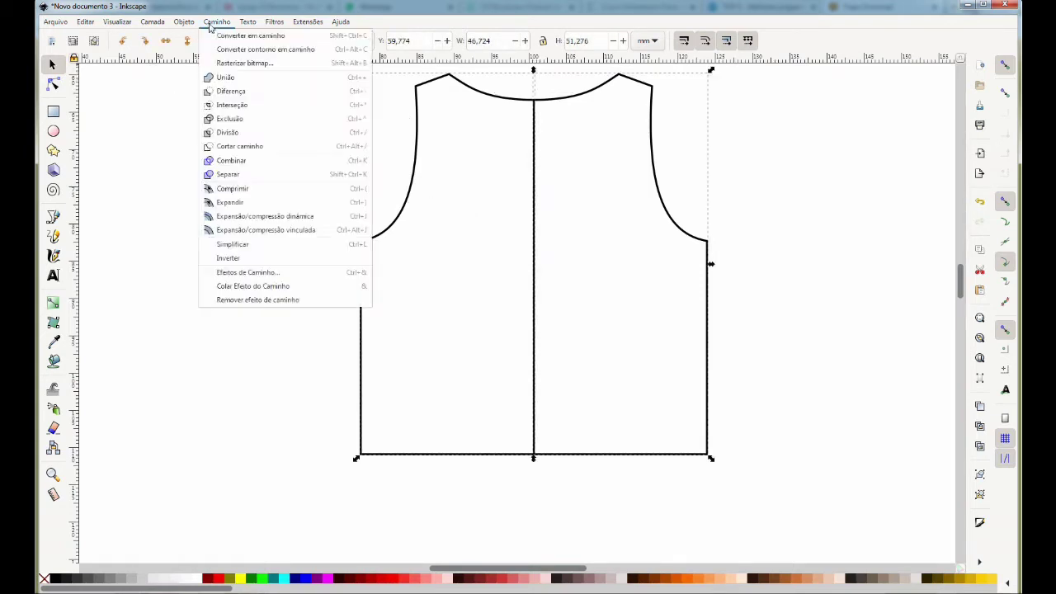
click(224, 77)
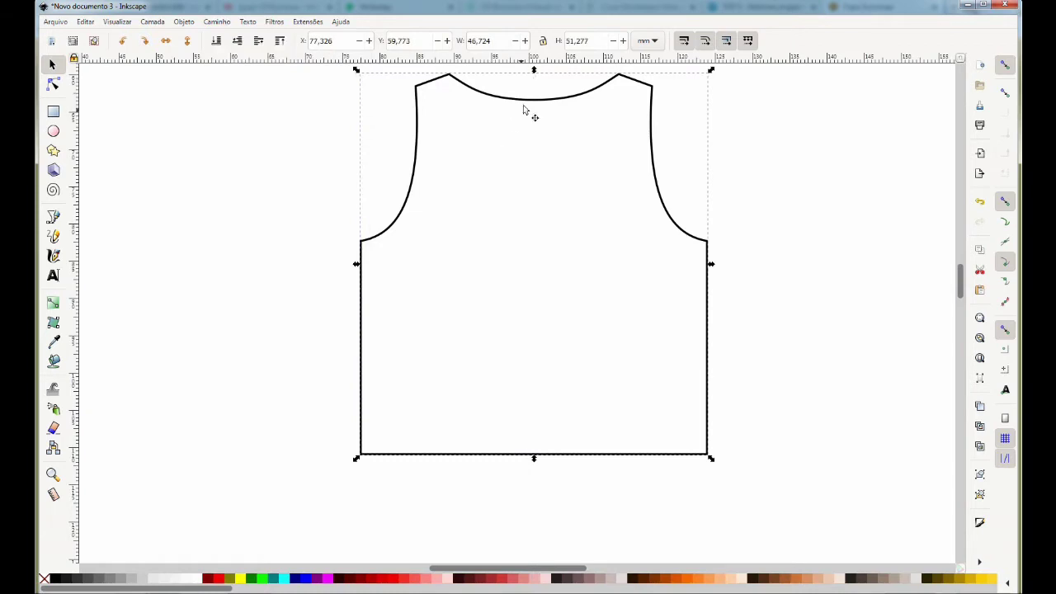
drag(525, 105, 452, 146)
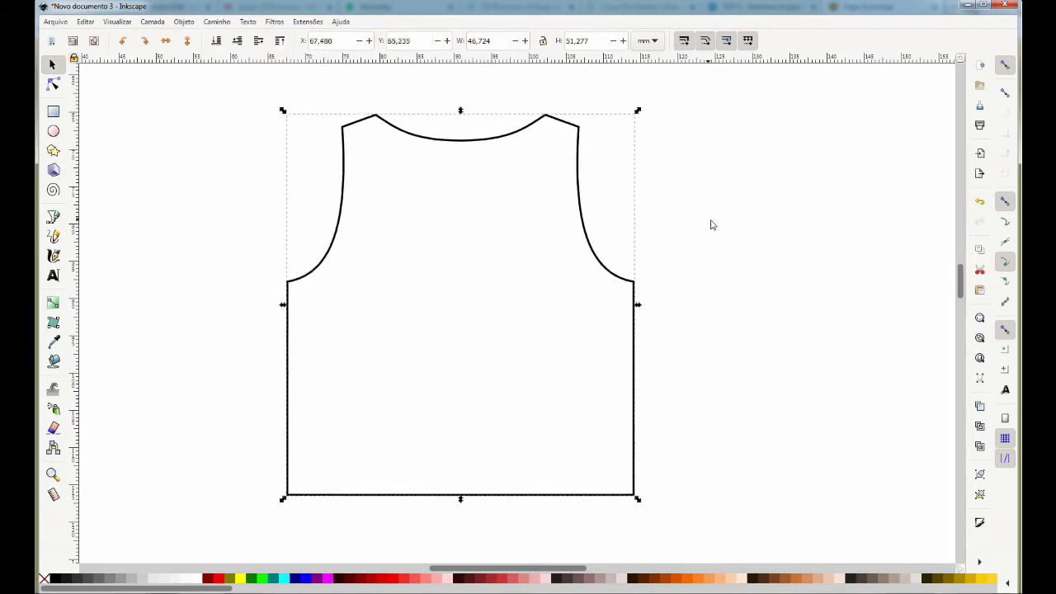
click(759, 229)
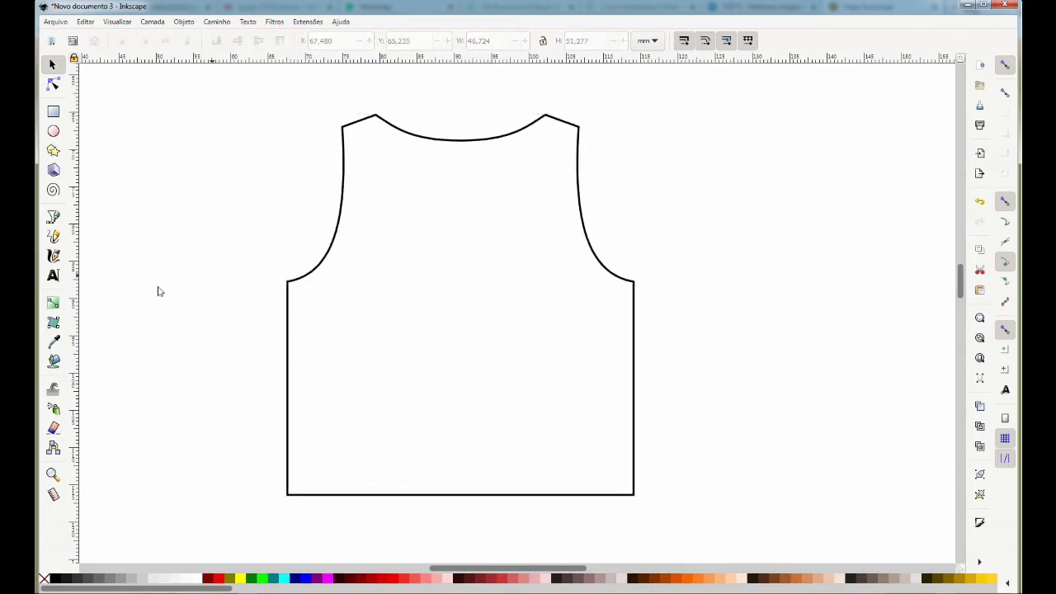
Draw a straight line across the bodice just above the hem.
click(53, 216)
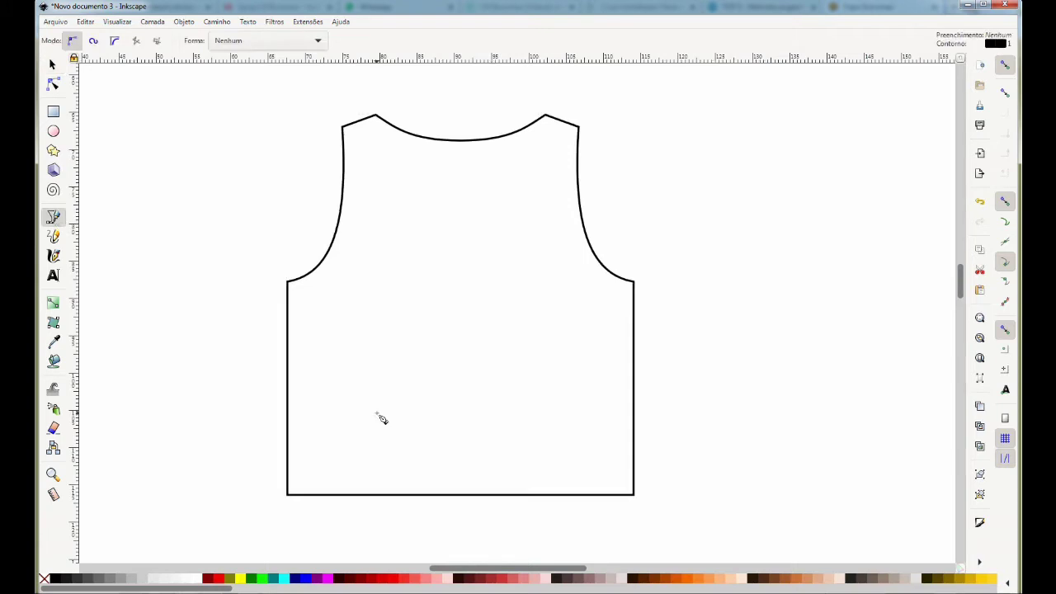
click(287, 480)
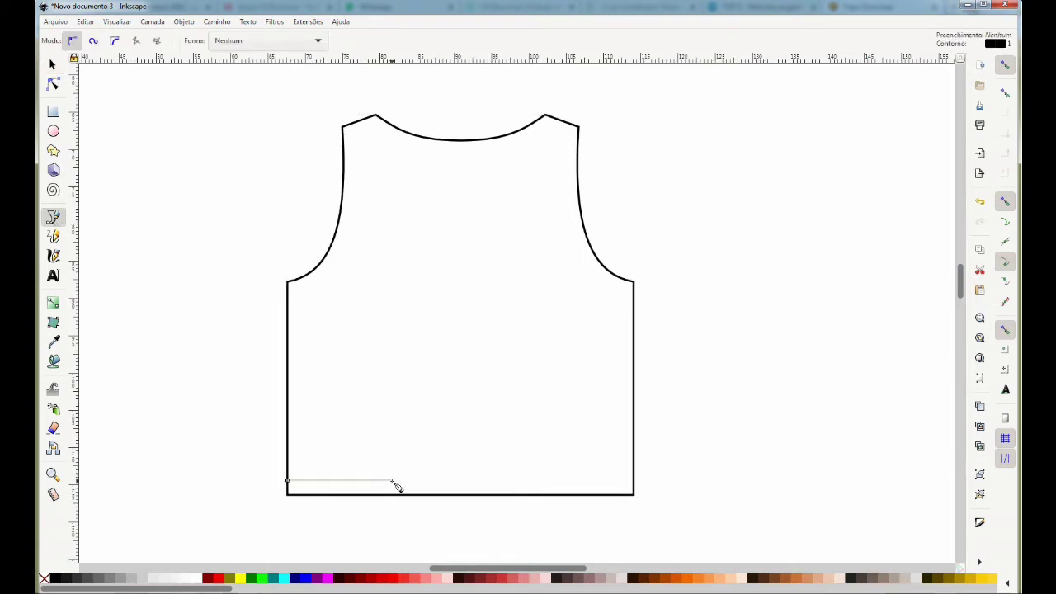
click(634, 480)
right_click(685, 492)
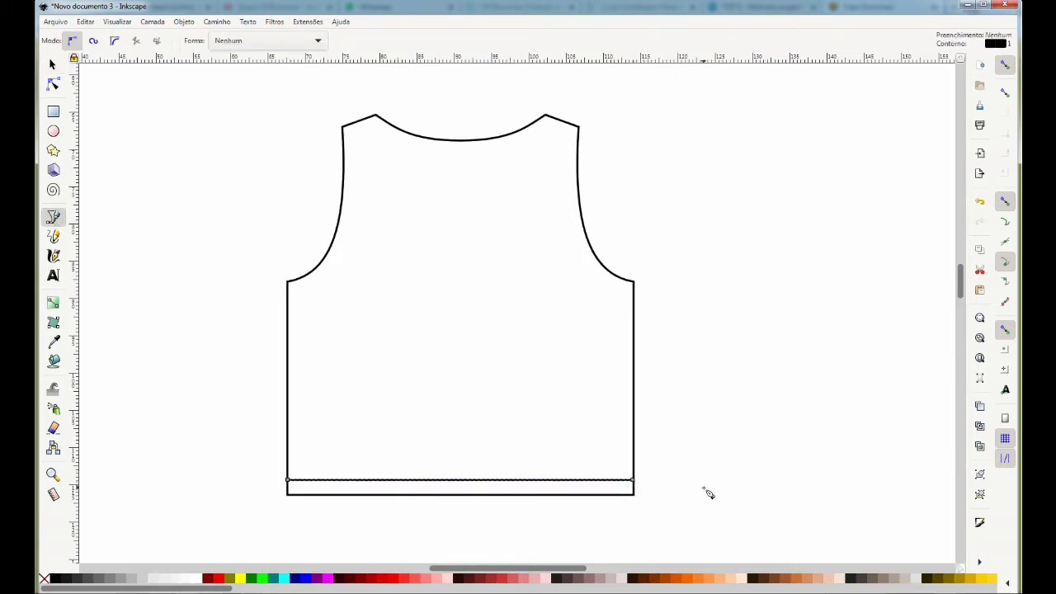
Give the hem line a dashed pattern and 0,165 mm stroke width.
click(980, 523)
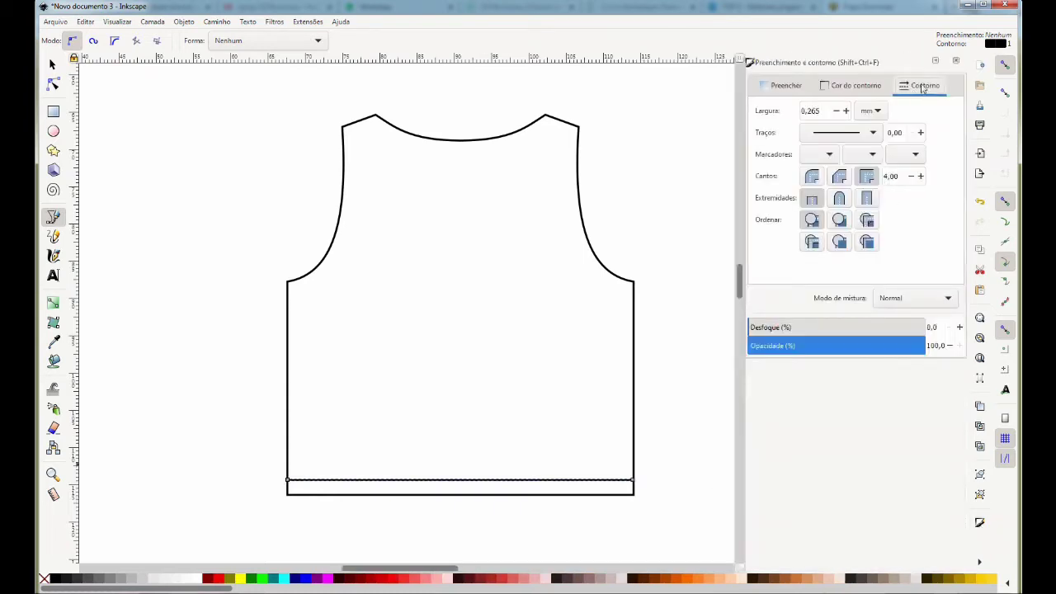
click(874, 133)
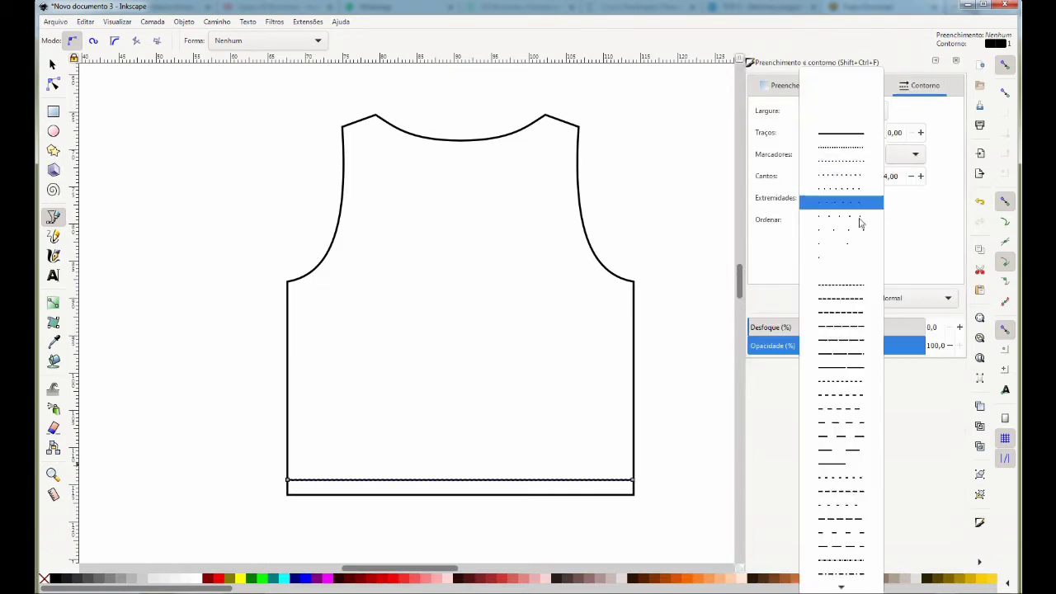
click(849, 493)
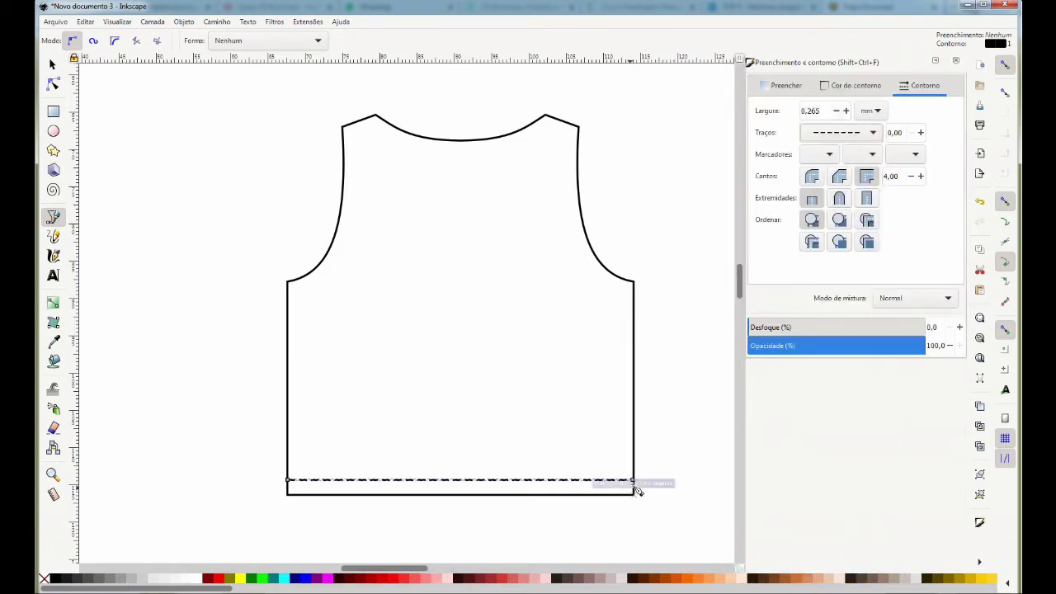
click(837, 111)
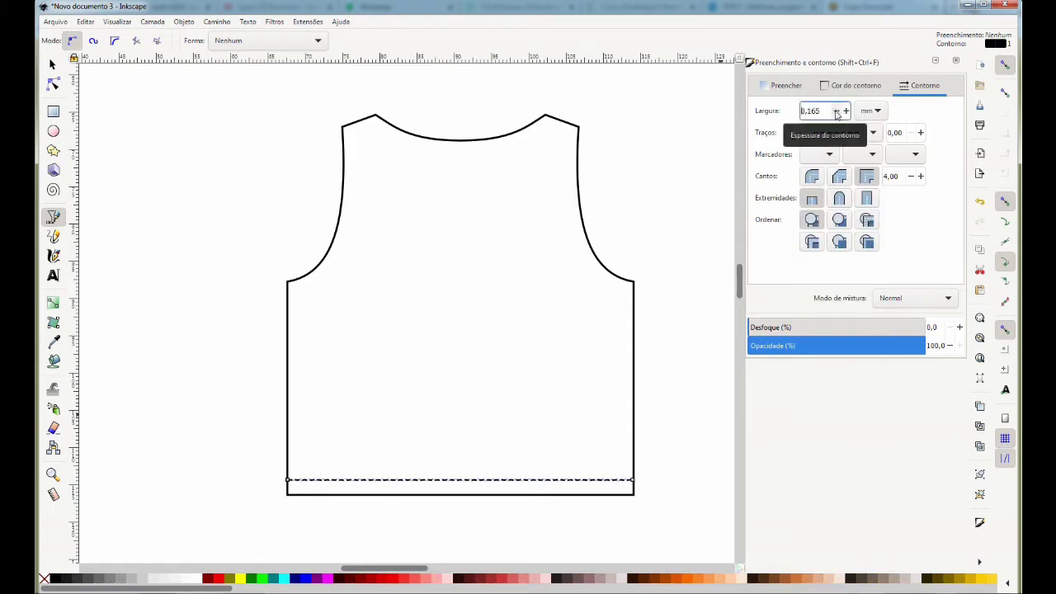
click(52, 66)
click(151, 216)
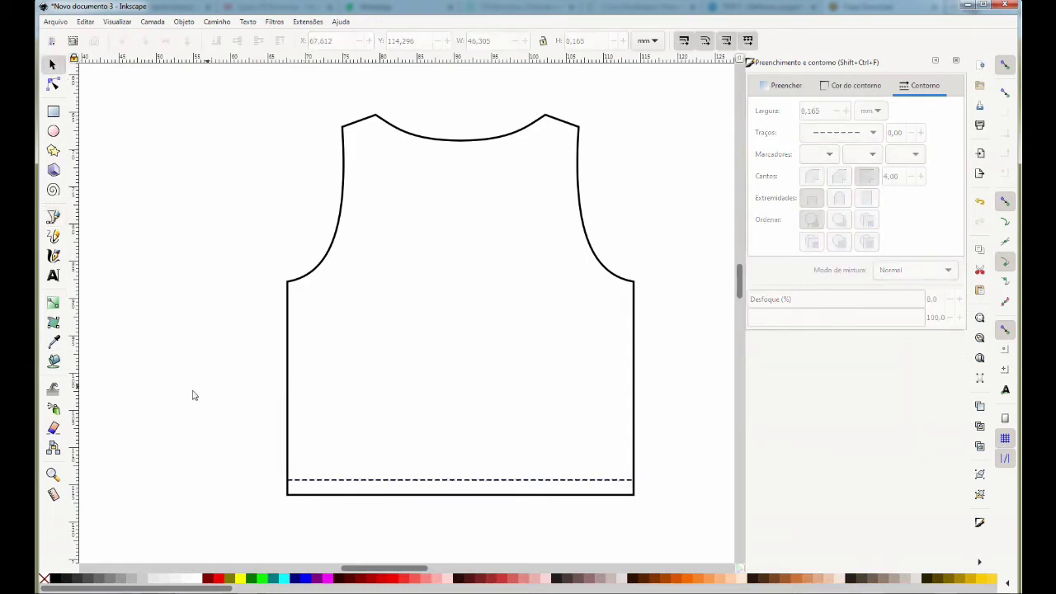
Place a copy of the dashed line just above the first, with snapping off for fine positioning.
click(368, 481)
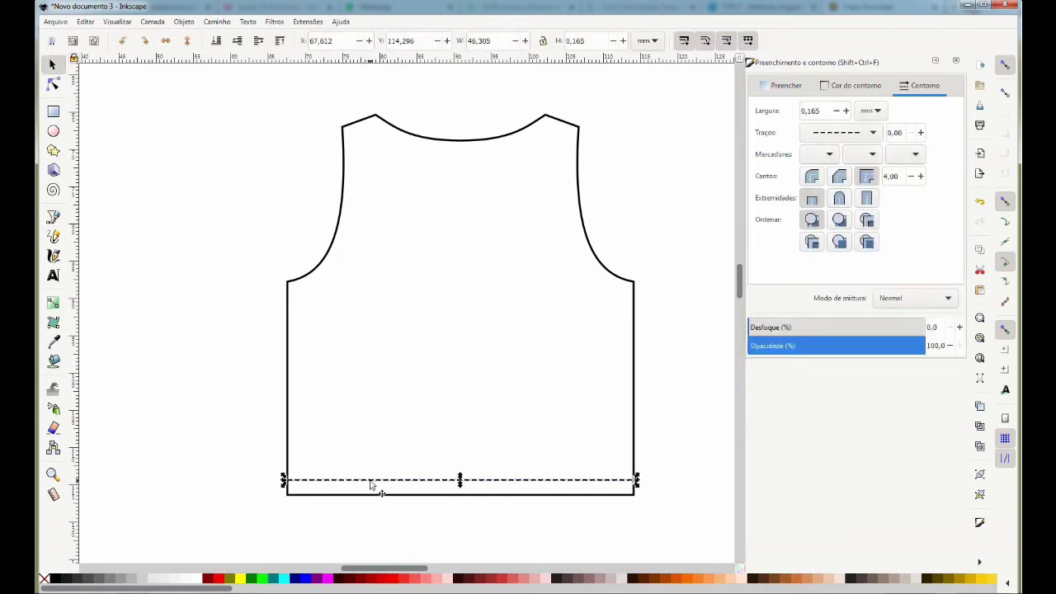
mouse_move(370, 484)
mouse_down()
mouse_move(258, 487)
mouse_move(358, 464)
mouse_move(353, 473)
mouse_up()
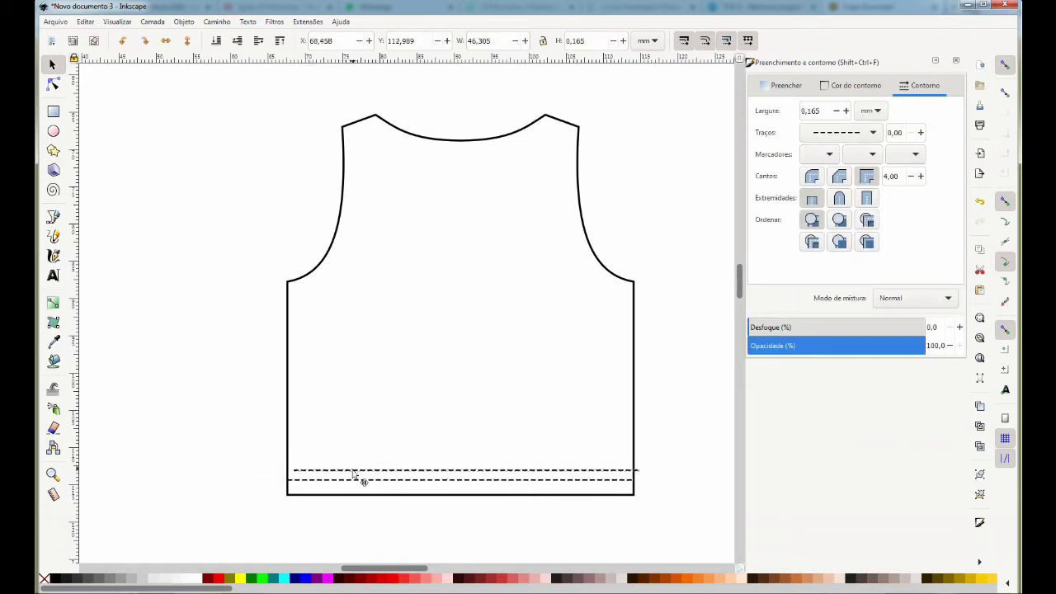
drag(353, 472, 367, 463)
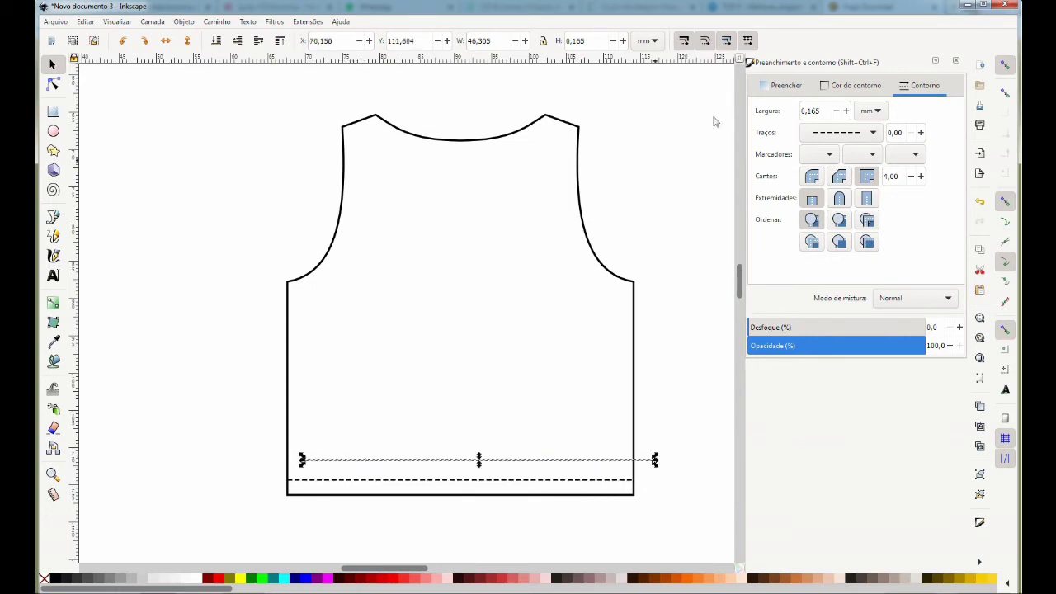
click(1006, 66)
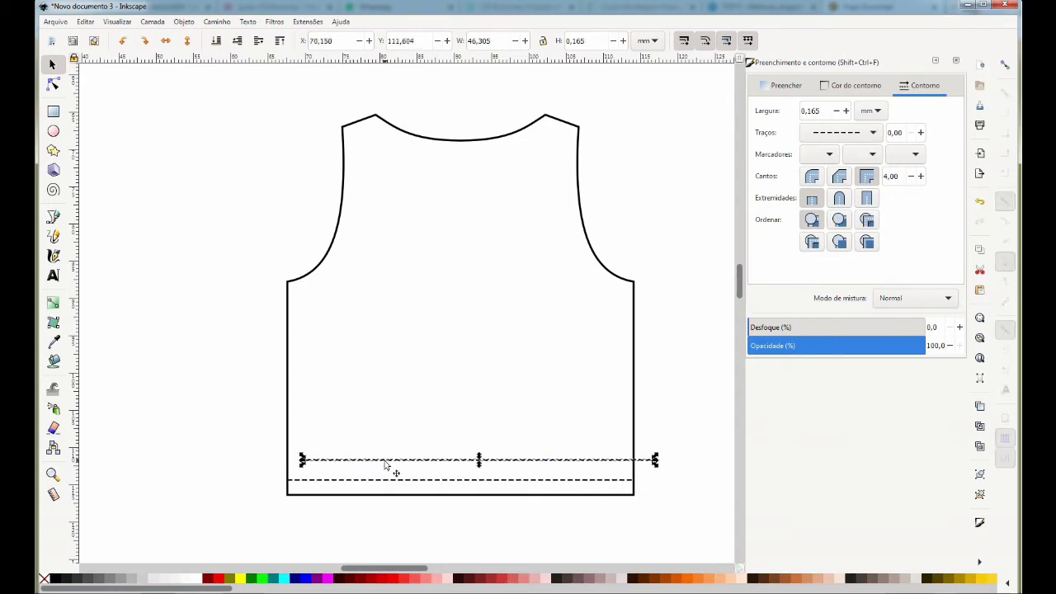
drag(389, 462, 363, 479)
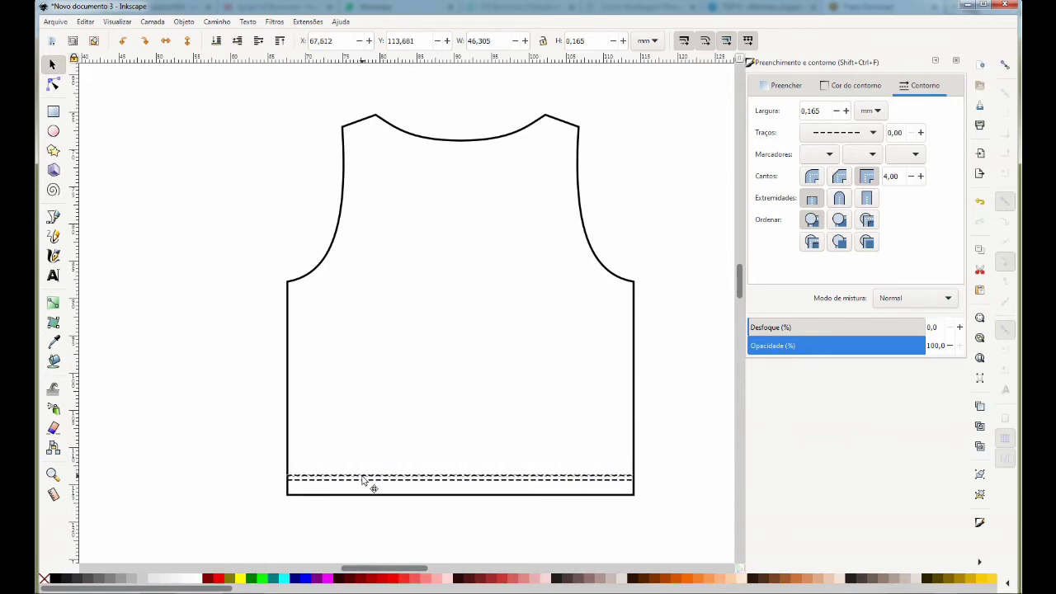
drag(362, 478, 363, 479)
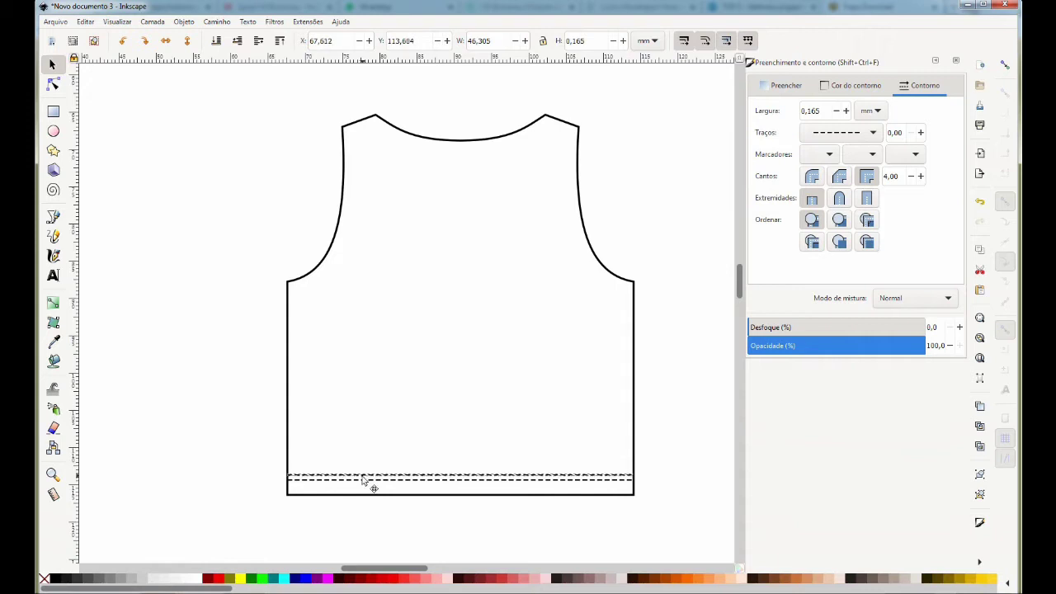
click(181, 423)
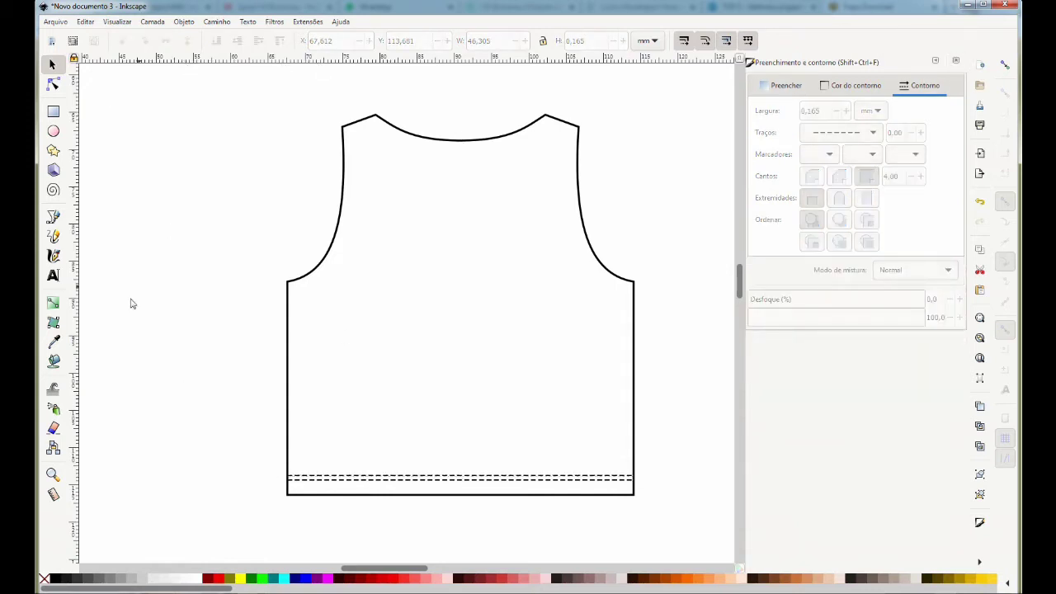
With snapping on, draw a line from the left armhole corner to the shoulder point.
click(53, 218)
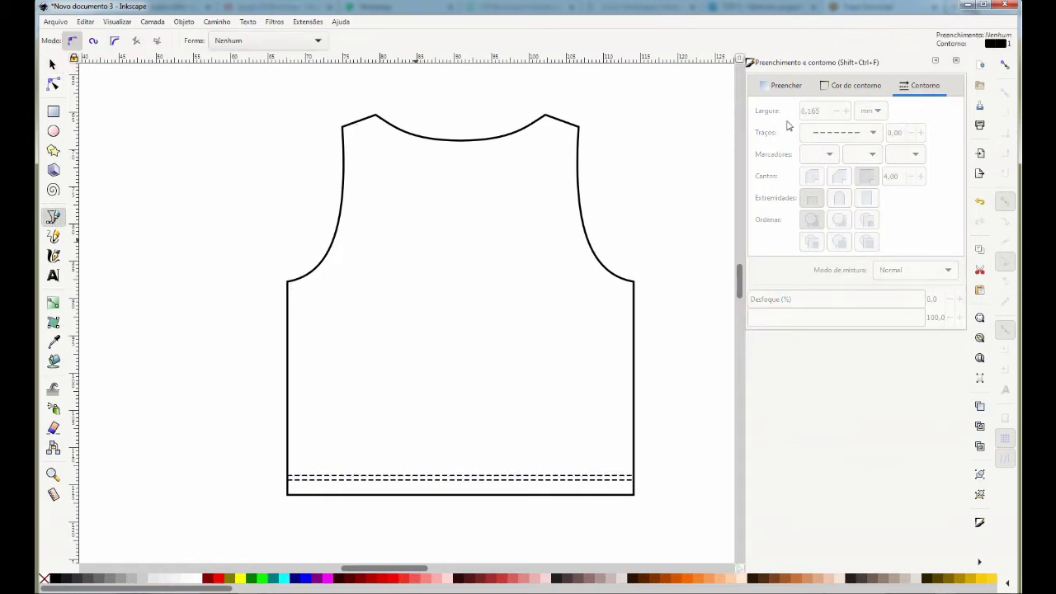
click(1006, 70)
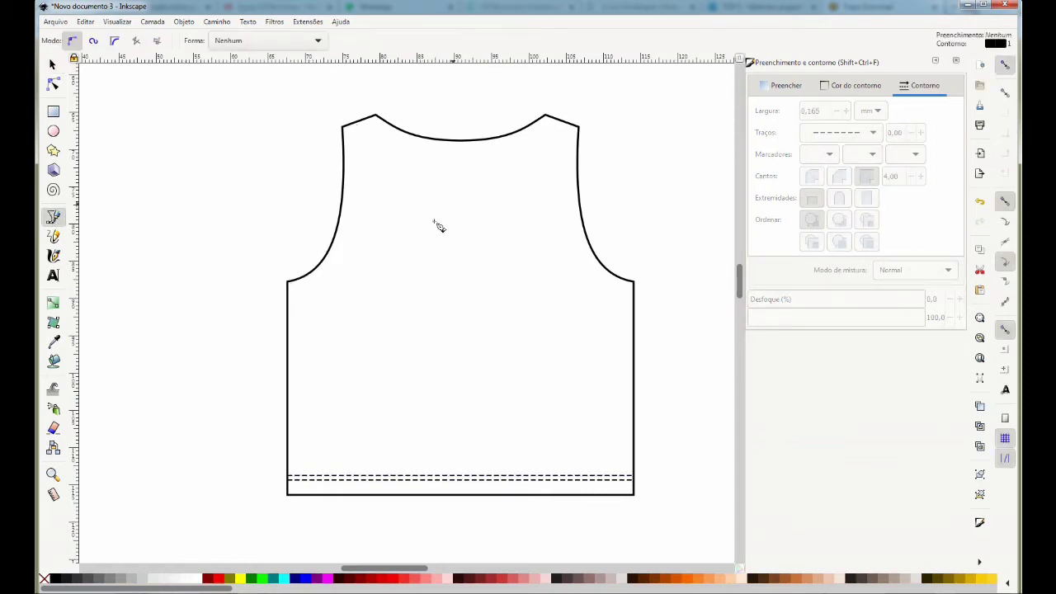
click(289, 282)
click(369, 150)
key(Return)
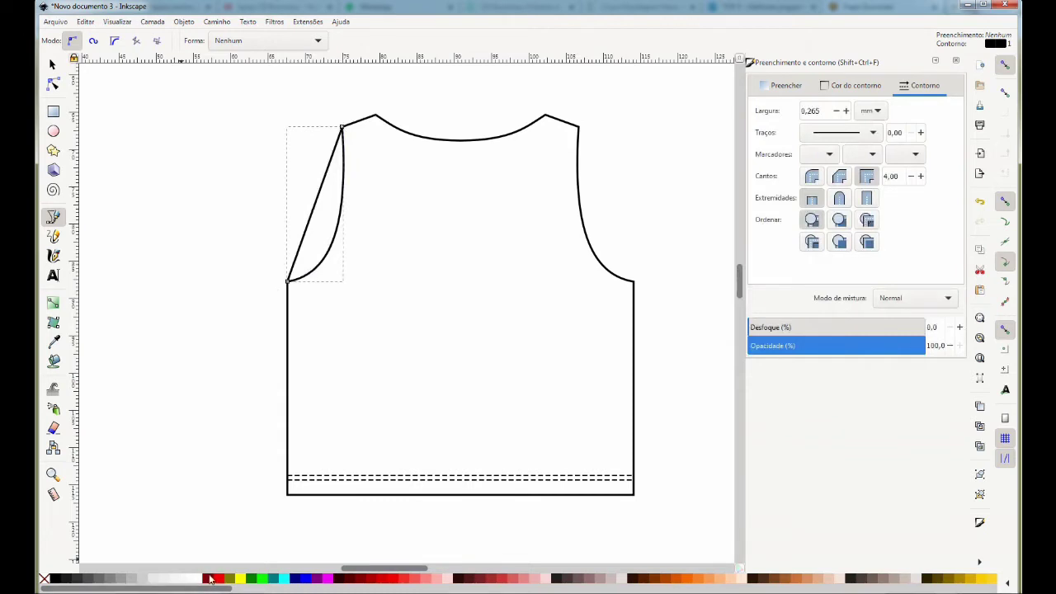
Make the line's stroke red and bend it to follow the armhole.
right_click(219, 584)
click(240, 533)
click(53, 83)
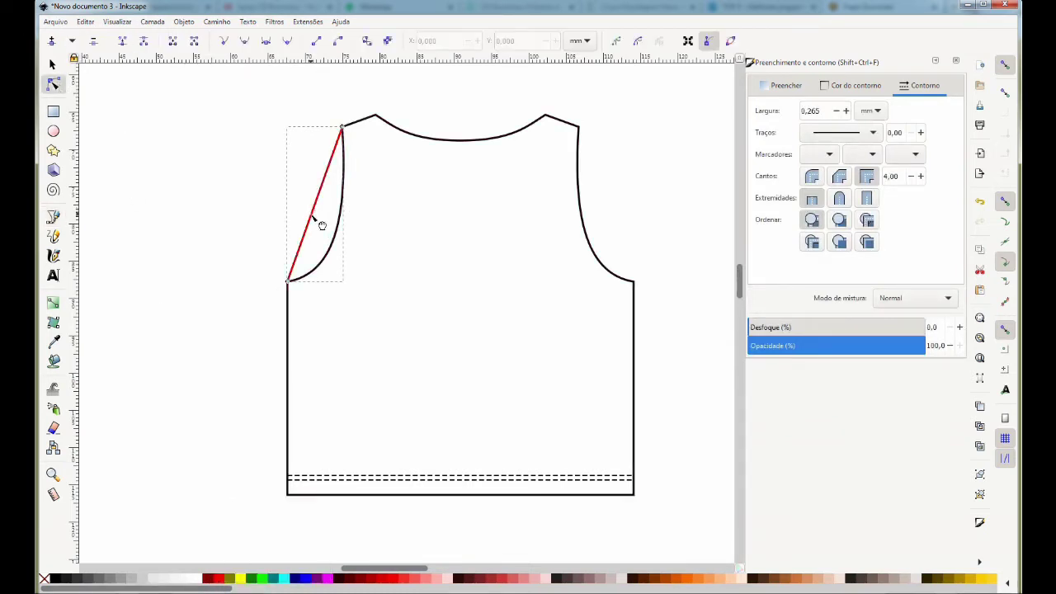
drag(314, 217, 345, 248)
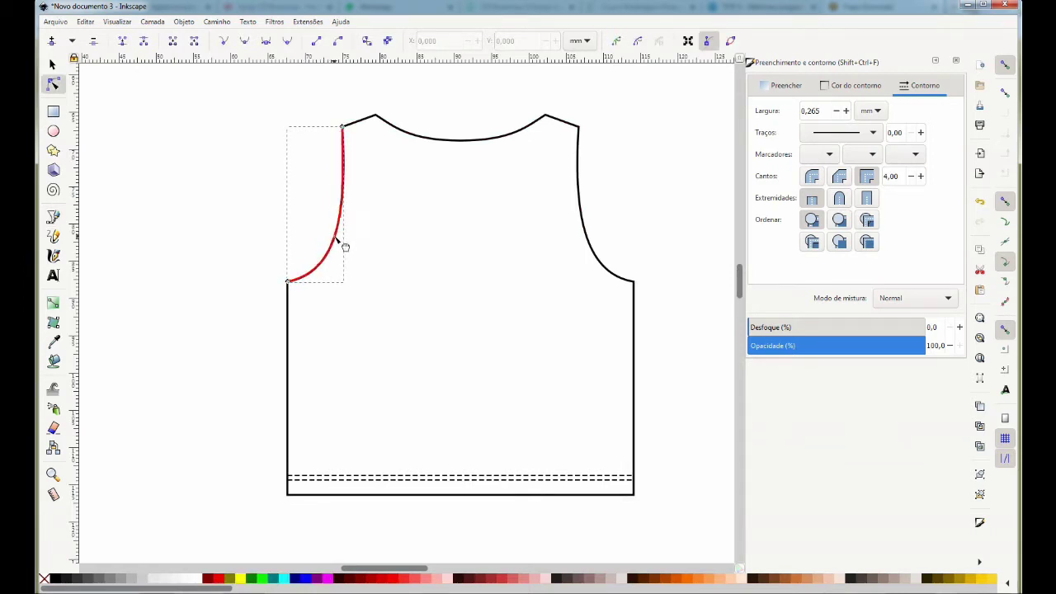
Scale the red curve so it sits just inside the left armhole.
click(52, 65)
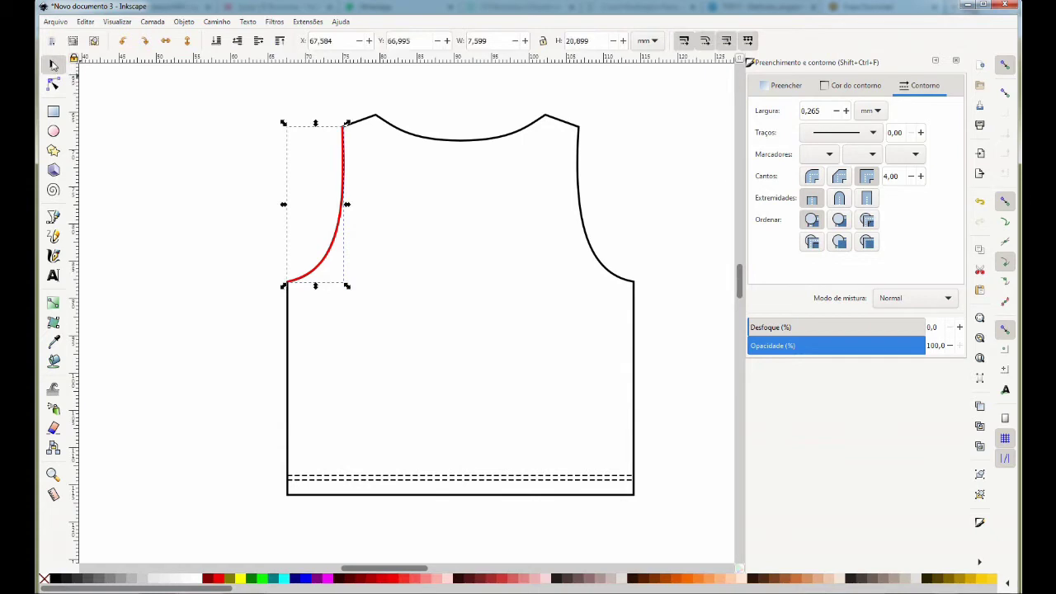
drag(349, 292, 361, 307)
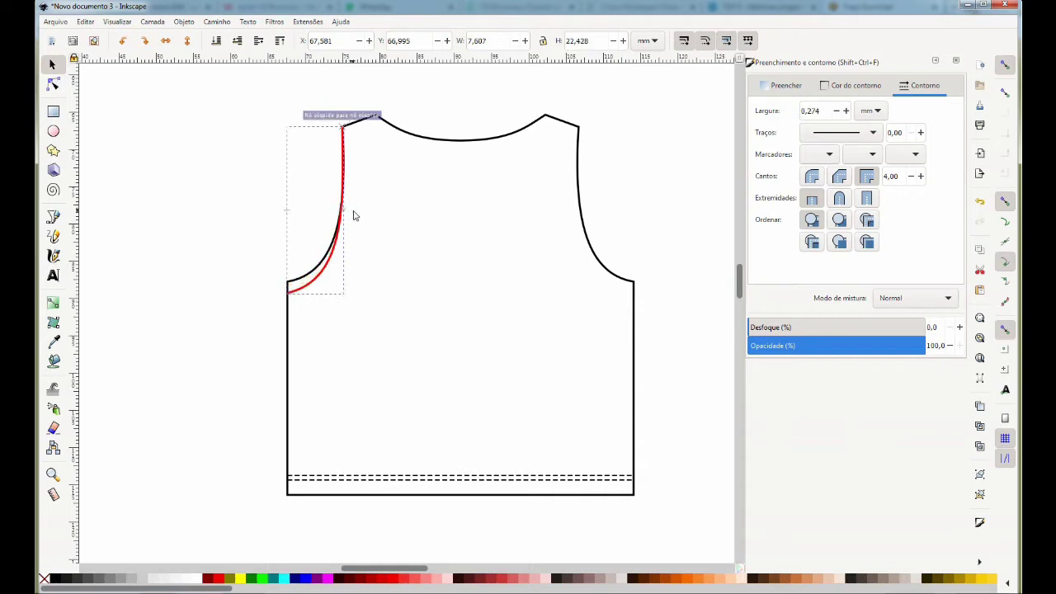
drag(360, 216, 359, 215)
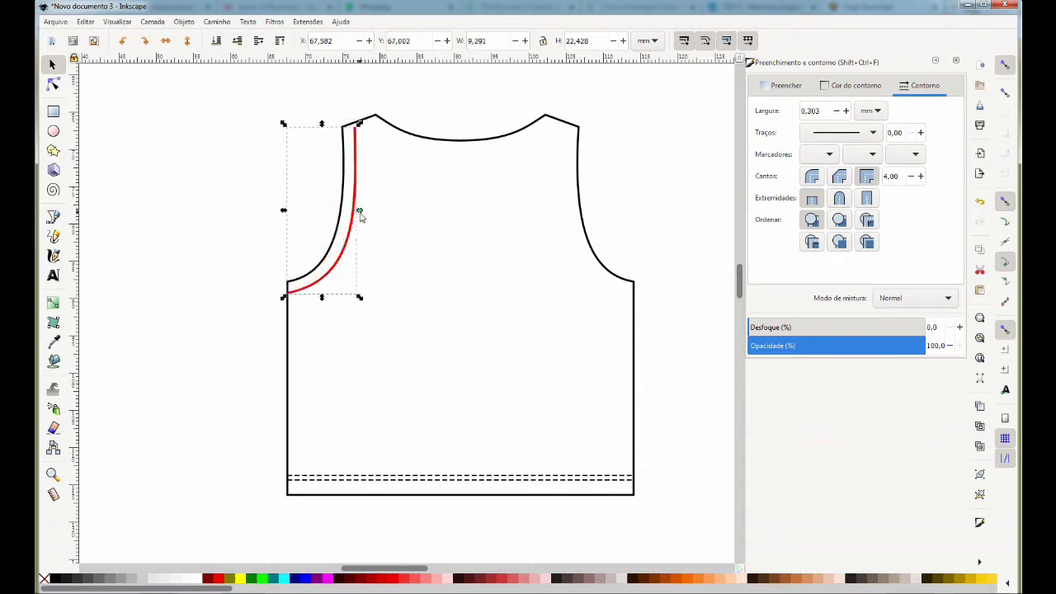
click(1009, 67)
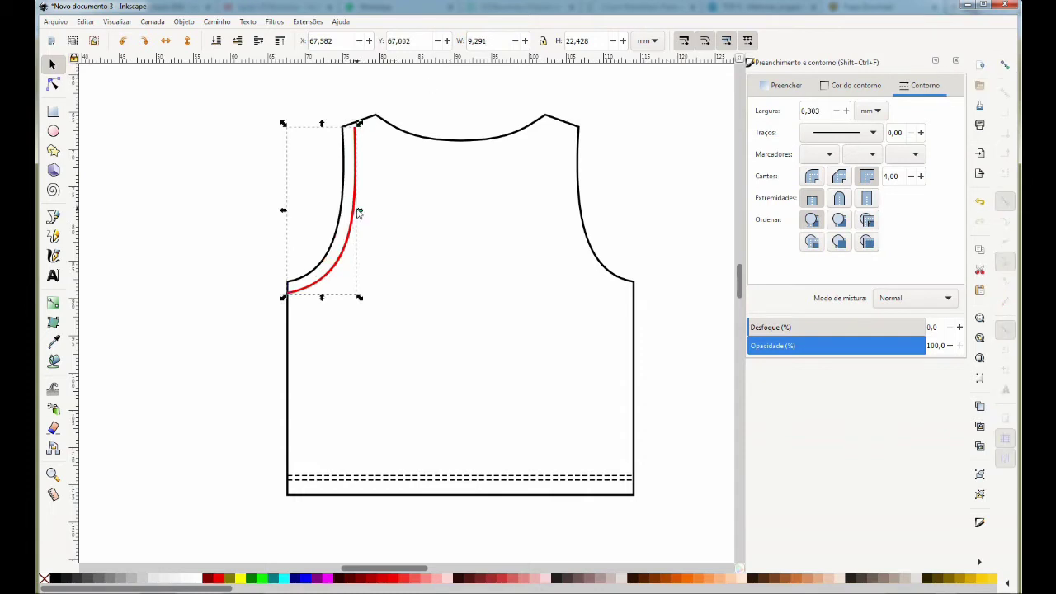
drag(322, 124, 322, 120)
drag(358, 212, 359, 214)
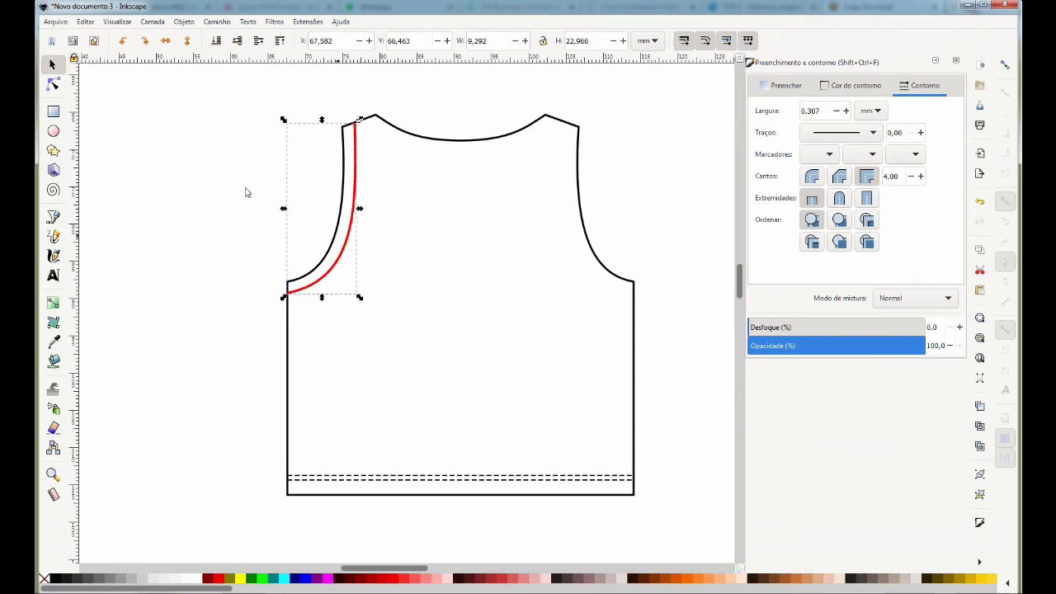
Make the curve a black 0,207 mm stroke and reselect it.
right_click(56, 582)
click(87, 528)
click(836, 111)
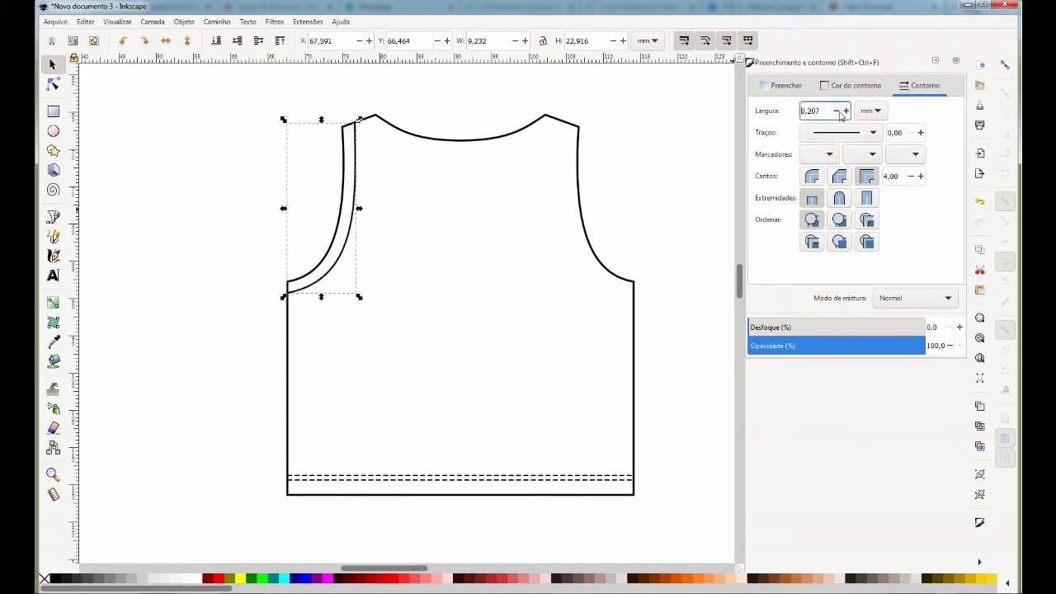
click(162, 285)
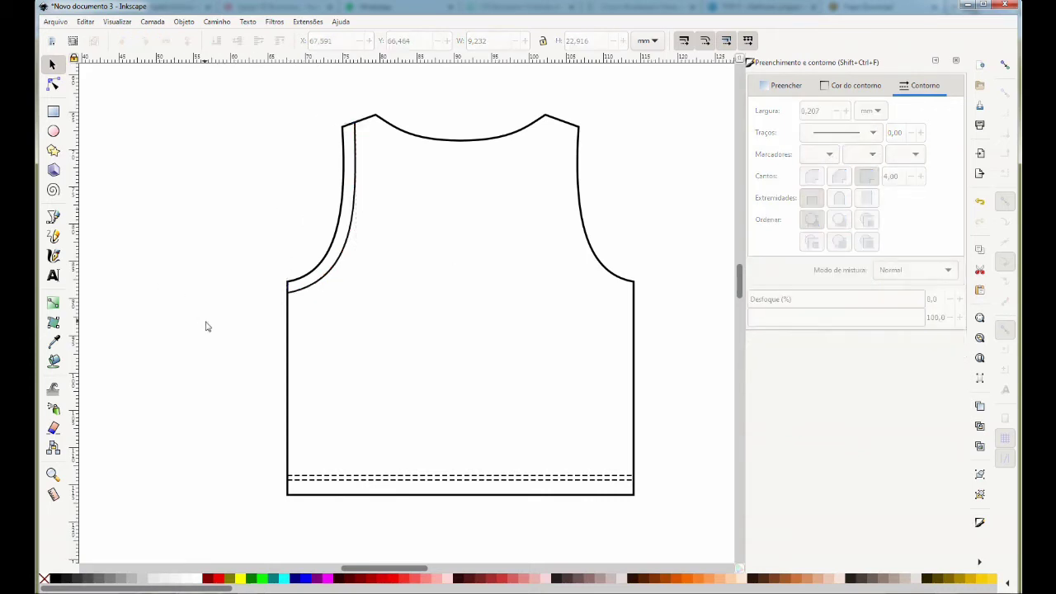
click(335, 270)
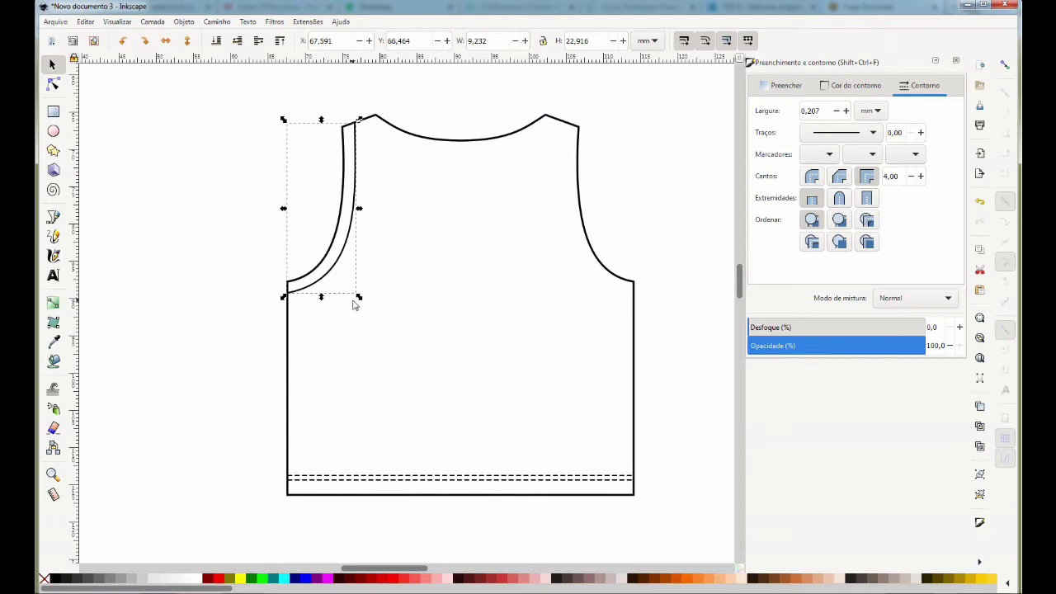
Duplicate the inner armhole curve and give the copy a dashed stroke.
key(ctrl+v)
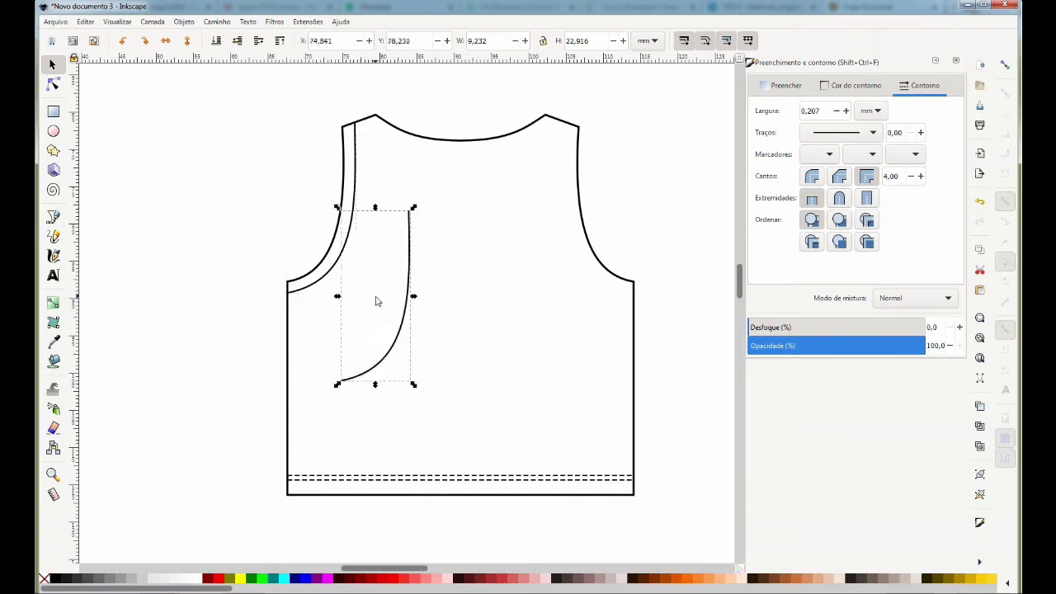
mouse_move(410, 342)
mouse_down()
mouse_move(381, 282)
mouse_move(342, 246)
mouse_up()
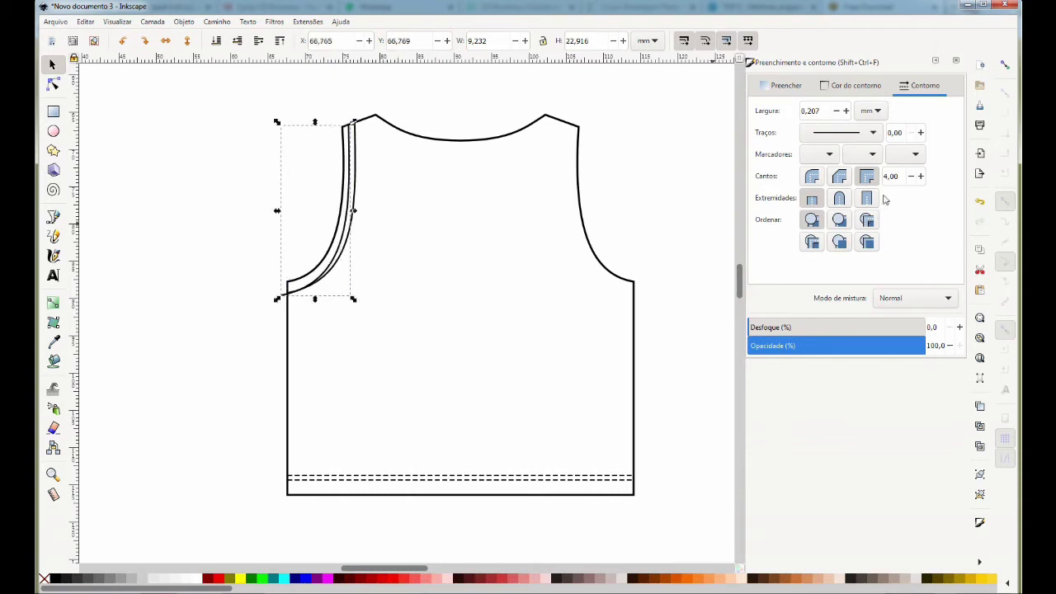
click(873, 132)
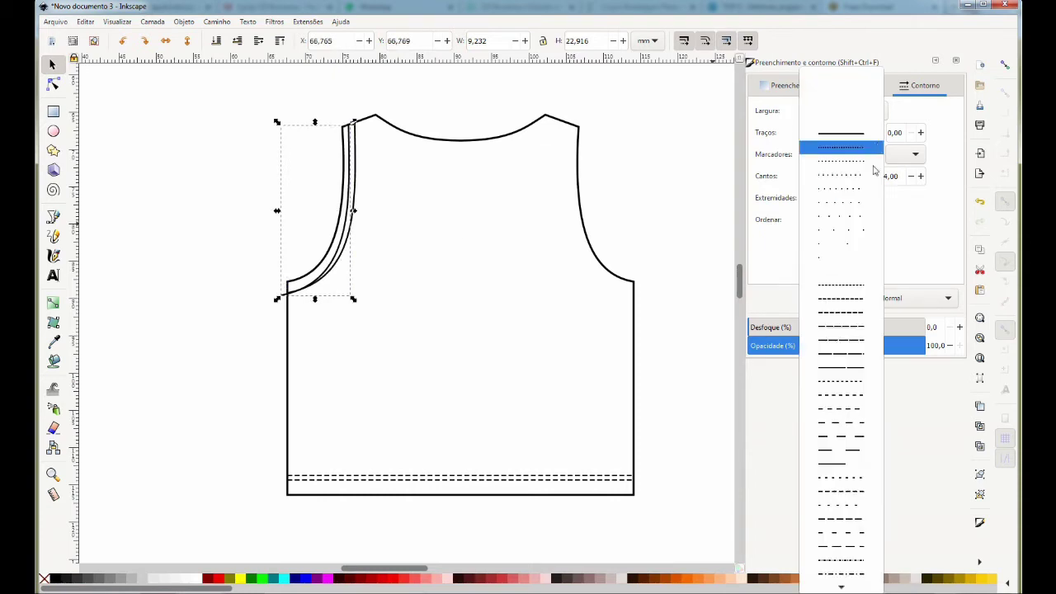
click(870, 490)
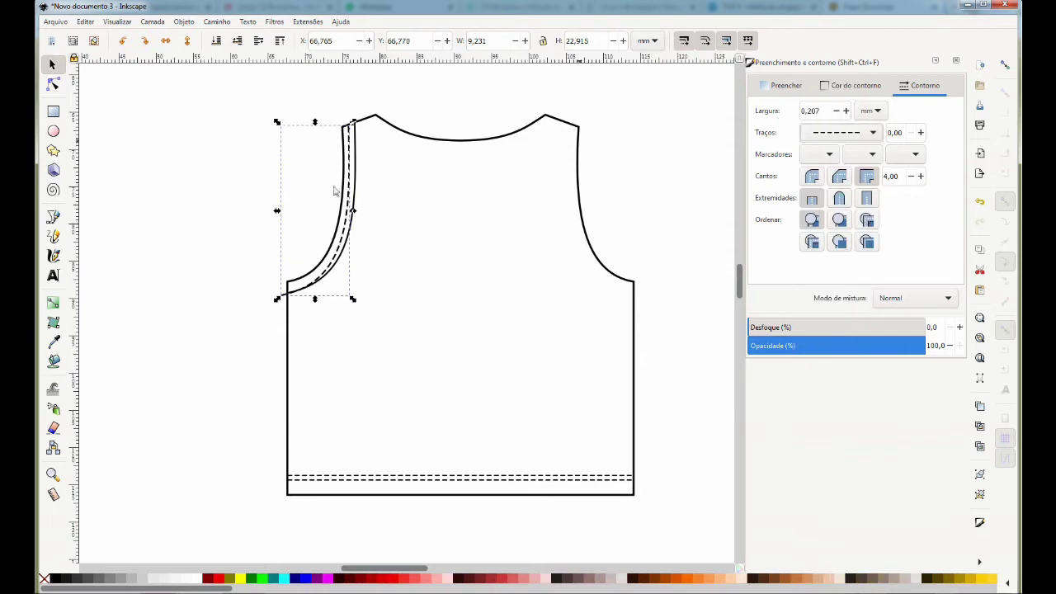
Nudge and scale the dashed line to fit along the left armhole.
drag(334, 264, 337, 260)
drag(360, 208, 359, 213)
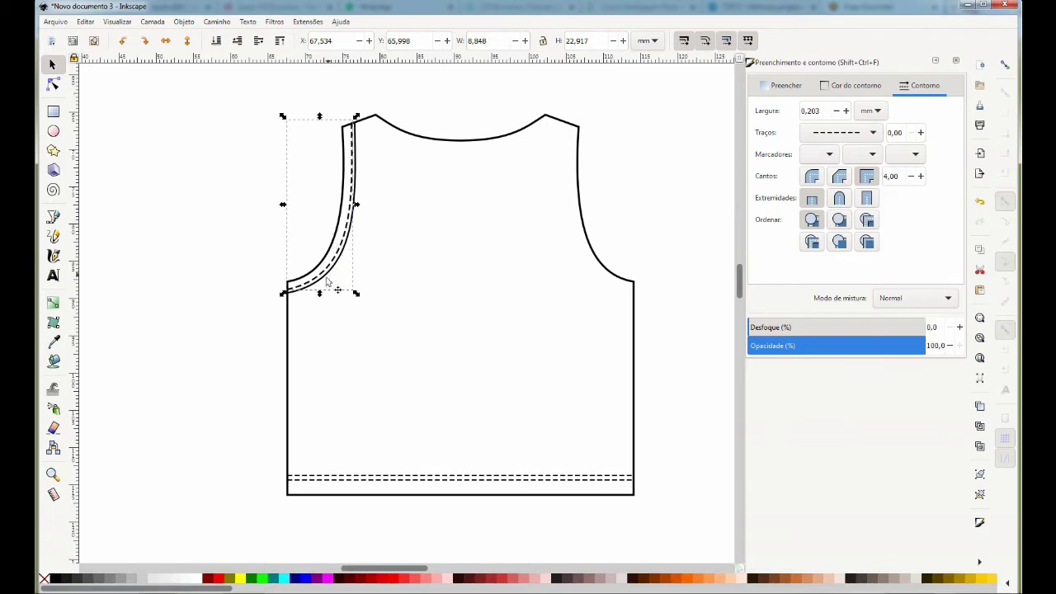
drag(320, 296, 321, 293)
drag(320, 119, 322, 124)
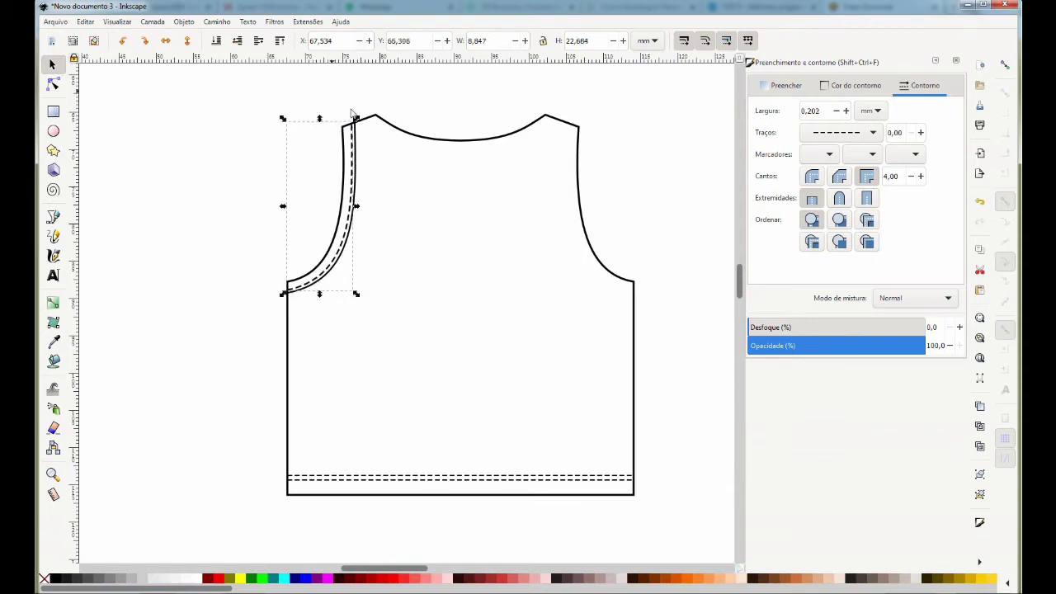
click(399, 154)
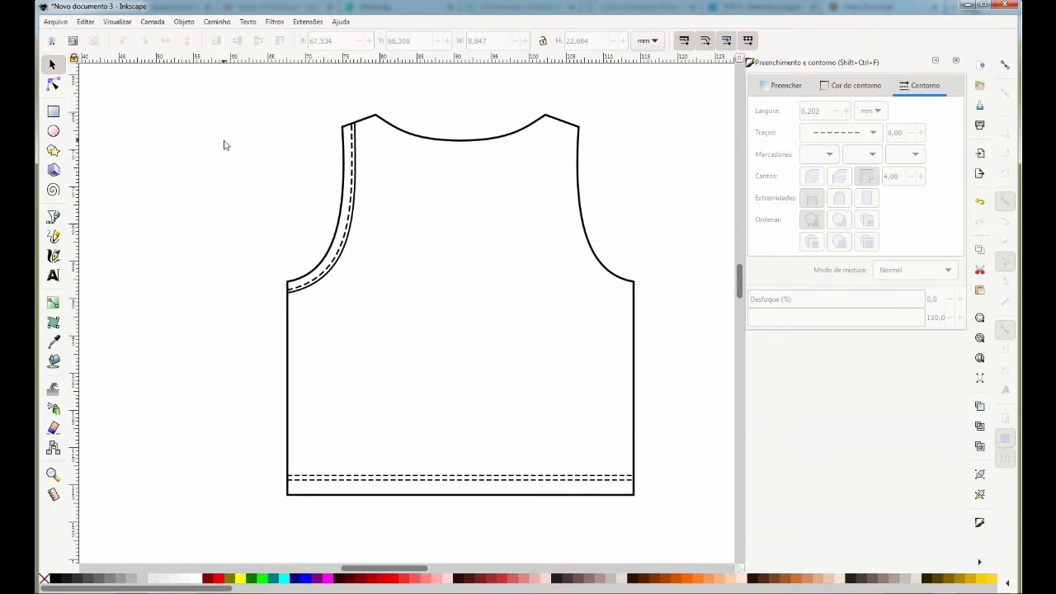
Copy the left armhole lines, flip them horizontally and place them on the right armhole.
drag(268, 106, 410, 348)
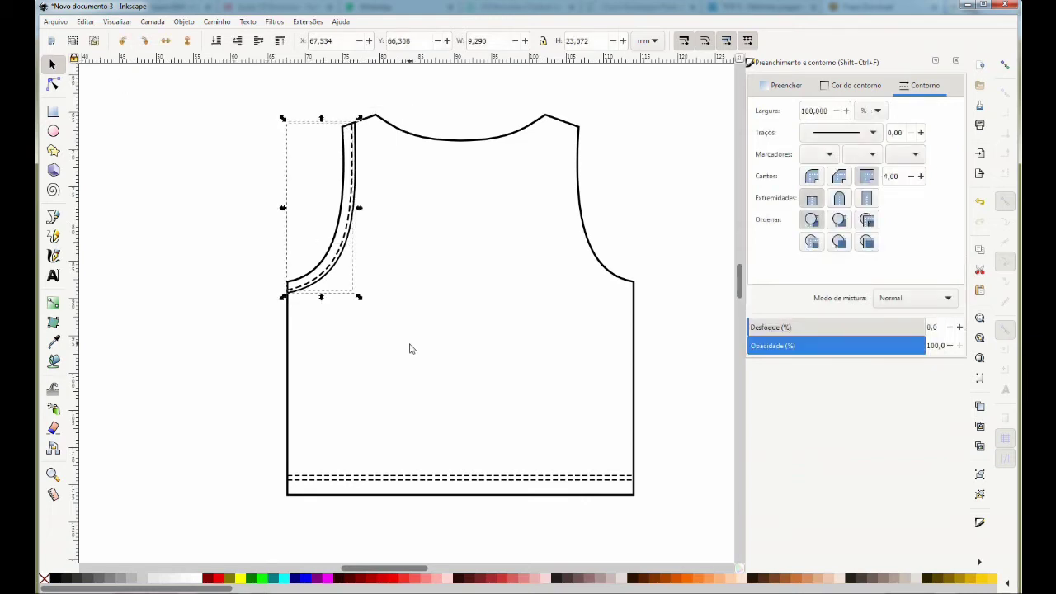
key(ctrl+v)
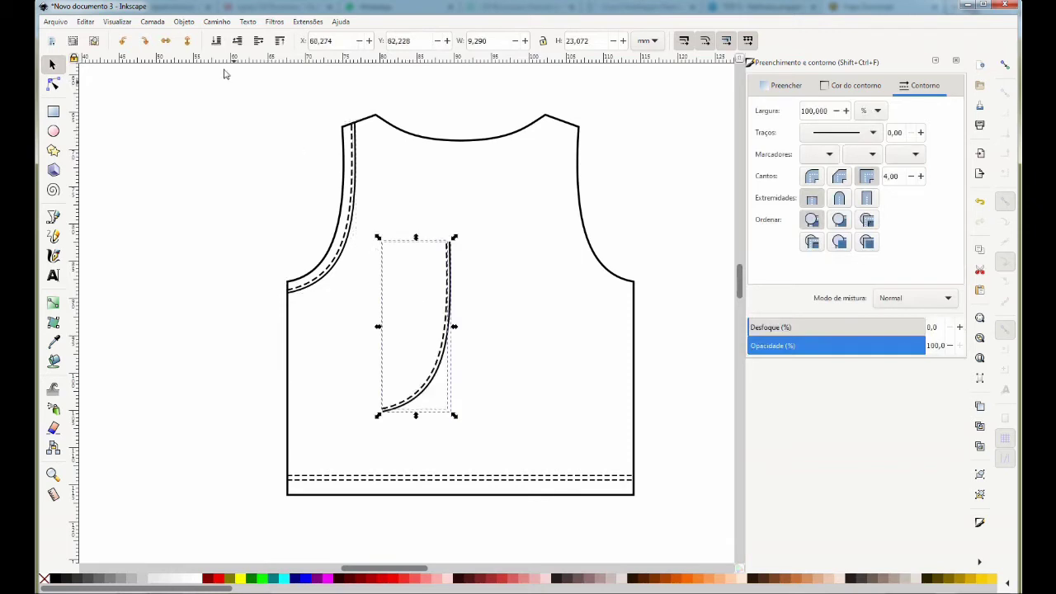
click(167, 42)
drag(421, 403, 604, 283)
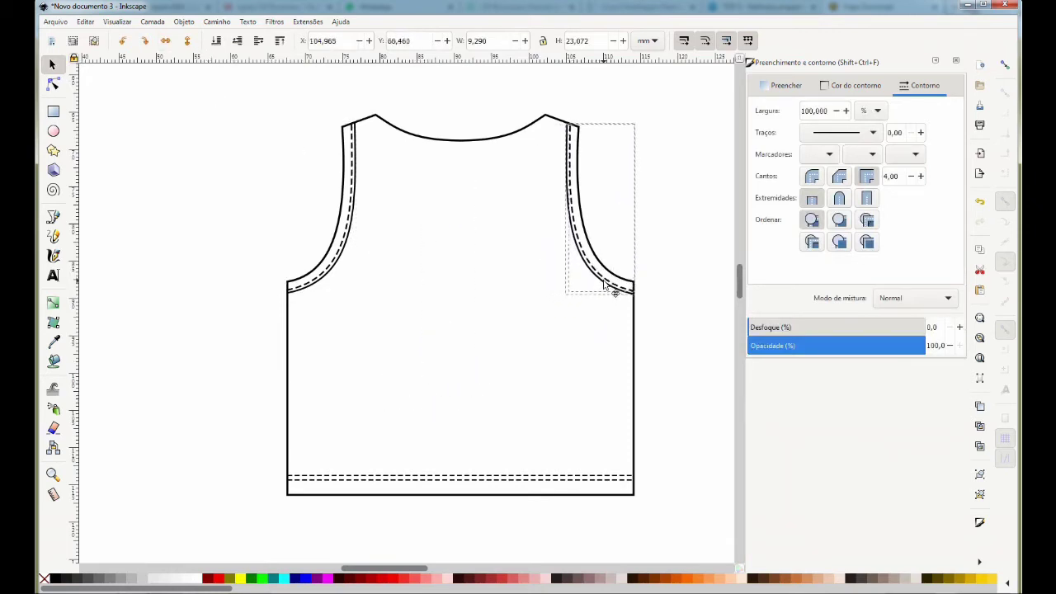
drag(614, 293, 614, 293)
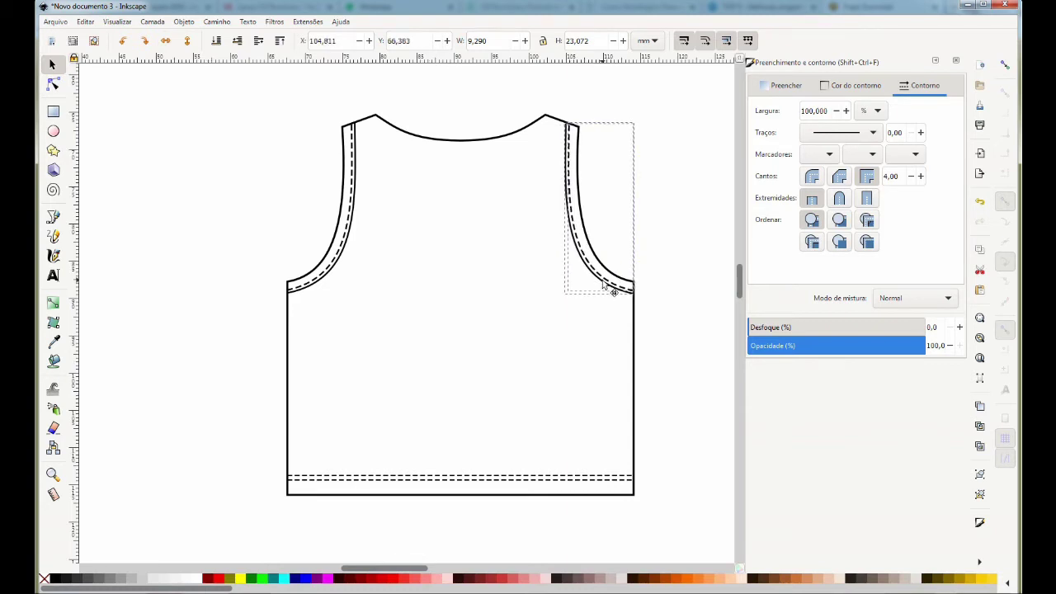
click(660, 393)
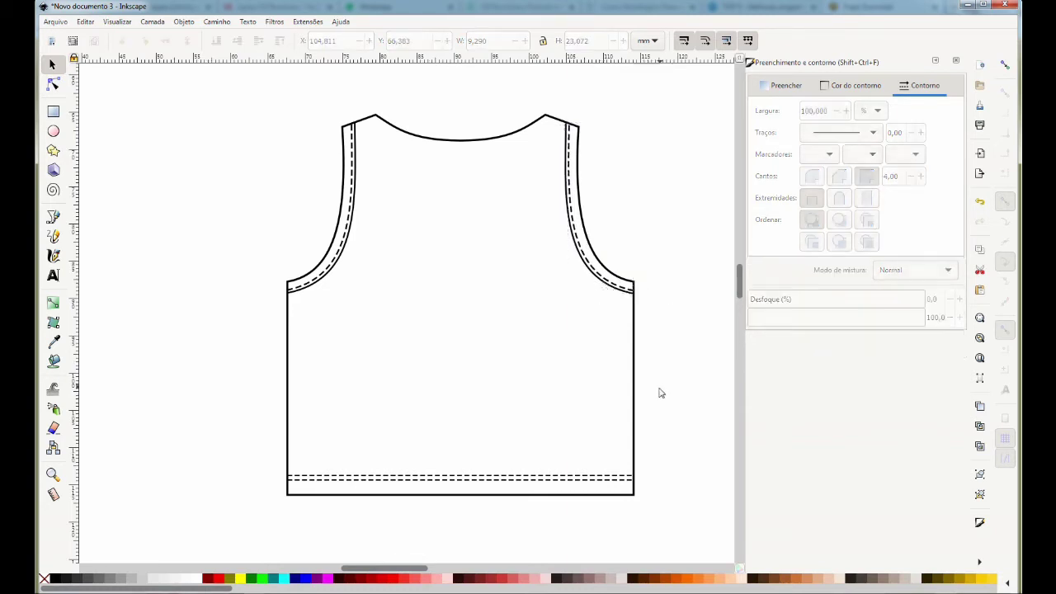
key(b)
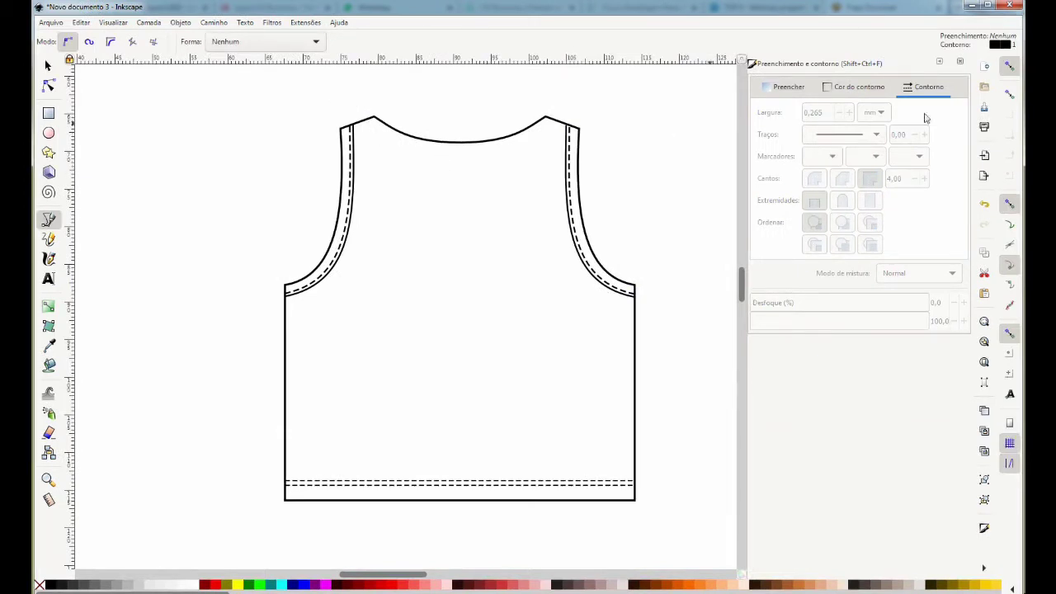
Draw a red line between the neckline corners and bend it down into a curve.
click(374, 118)
click(545, 118)
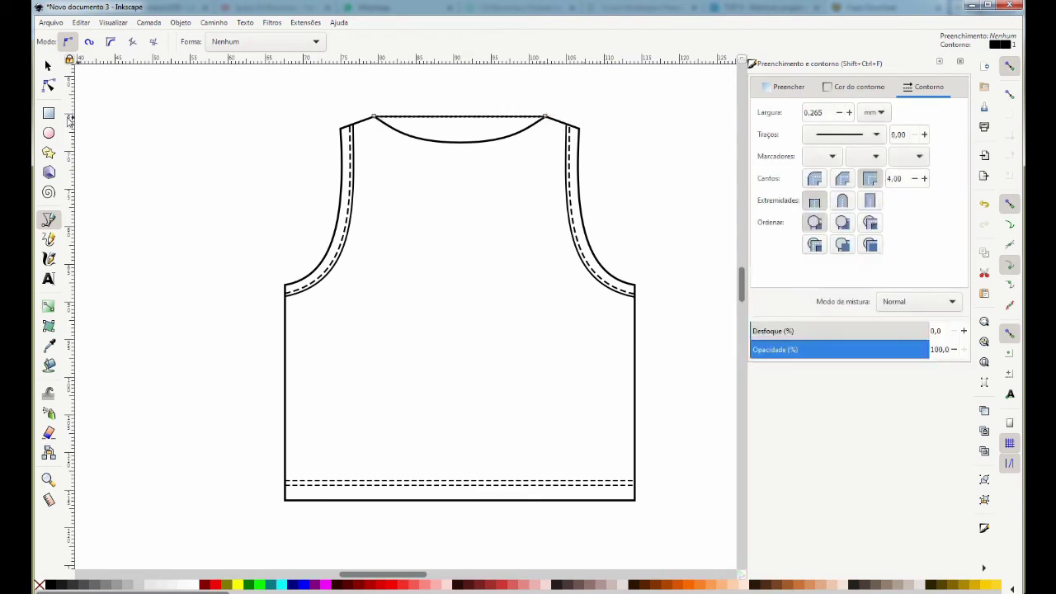
key(Return)
click(49, 85)
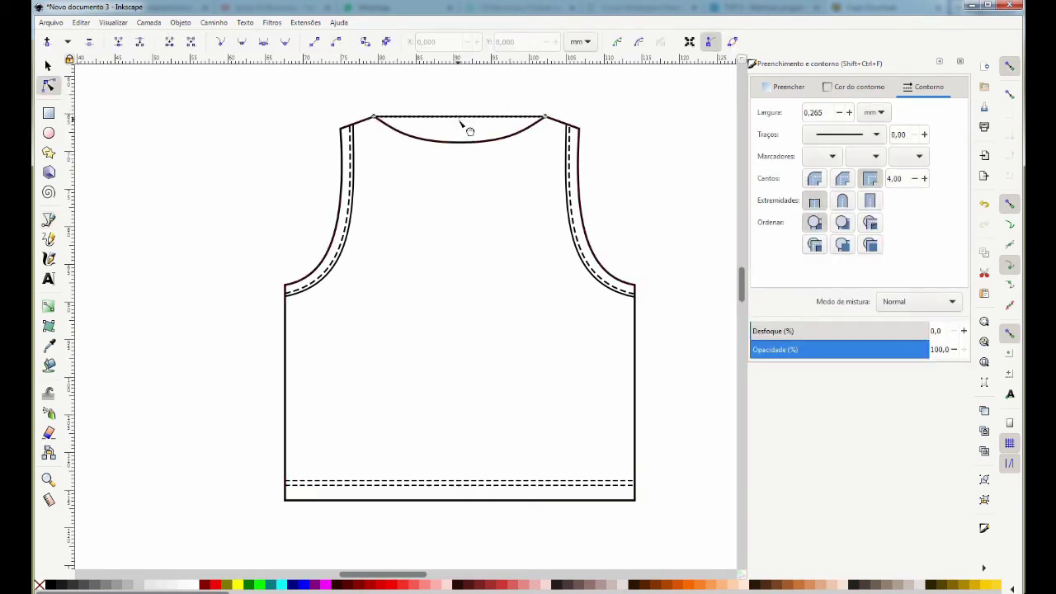
drag(467, 127, 470, 154)
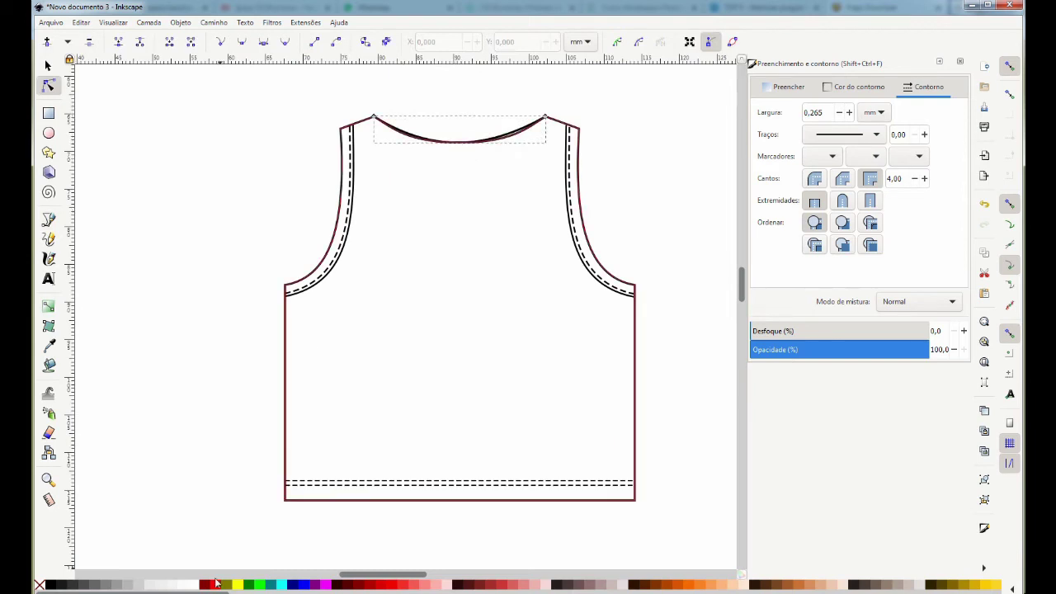
right_click(216, 583)
click(246, 533)
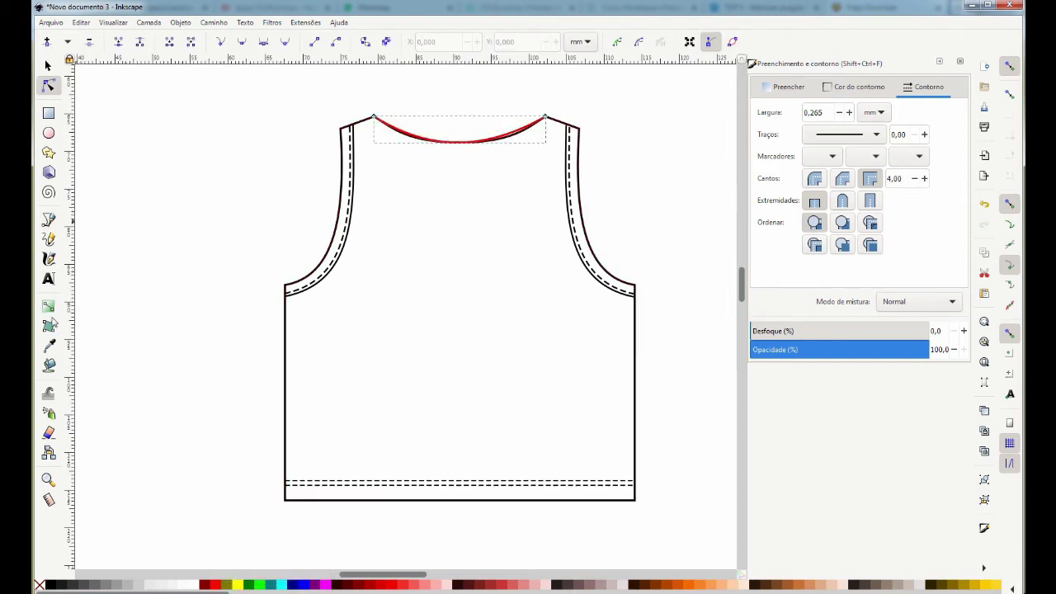
Zoom in and refine the neckline curve's left and right handles.
click(48, 479)
drag(322, 101, 623, 191)
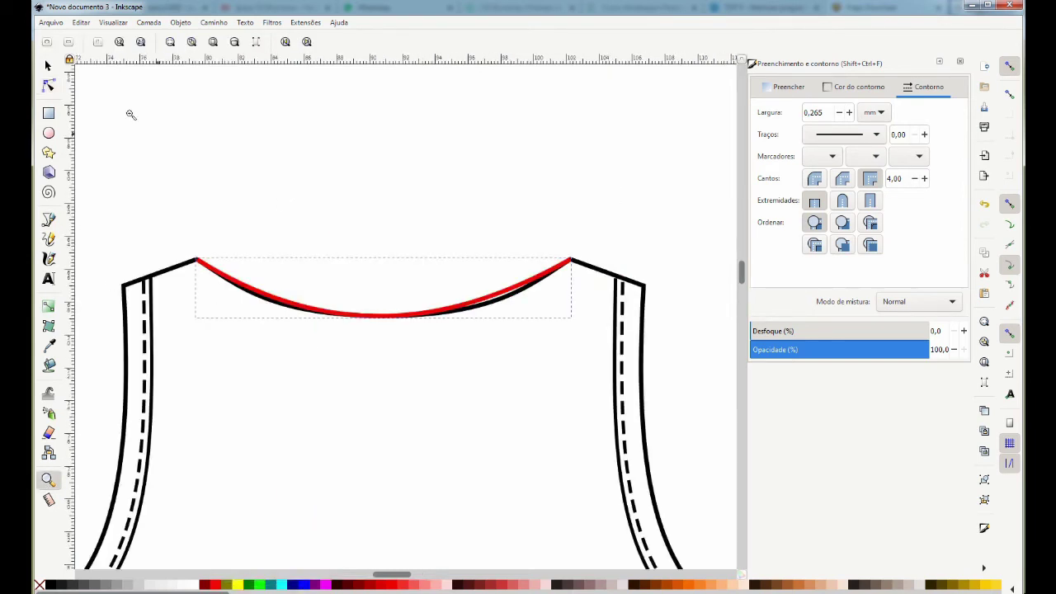
key(n)
click(568, 260)
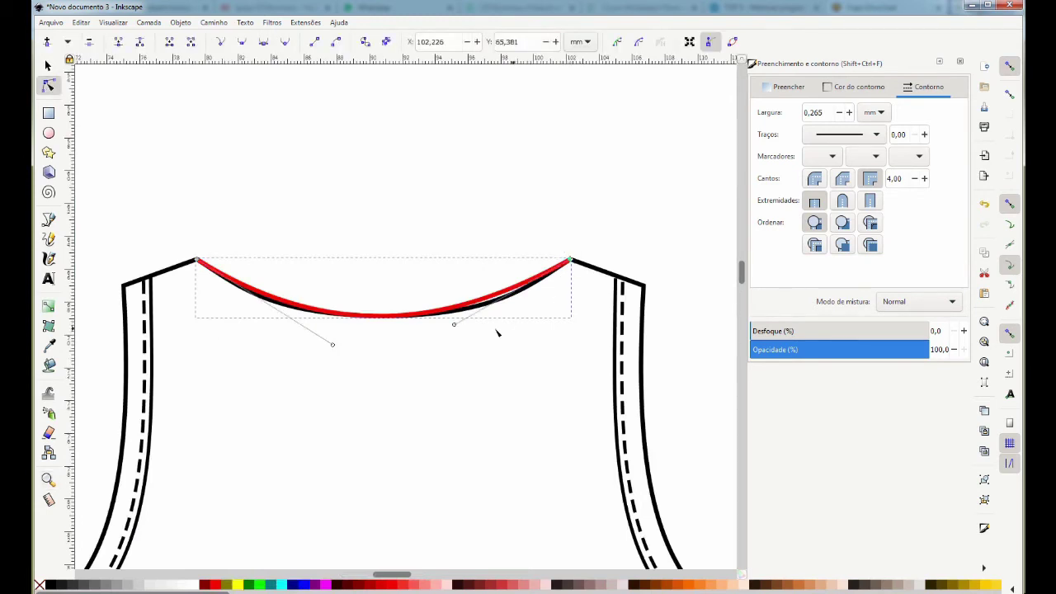
drag(455, 327, 484, 330)
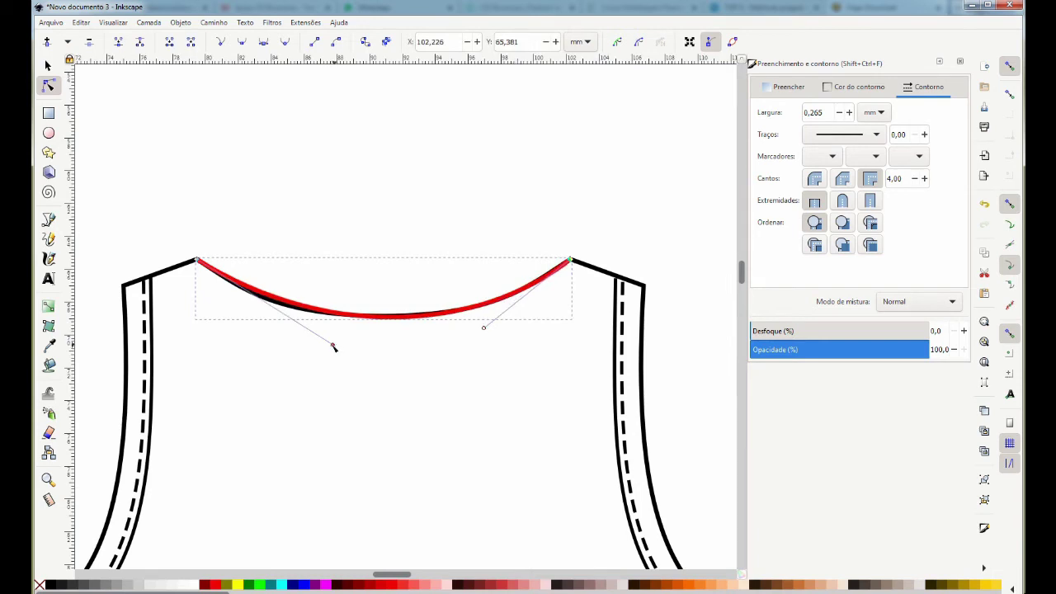
drag(334, 347, 304, 345)
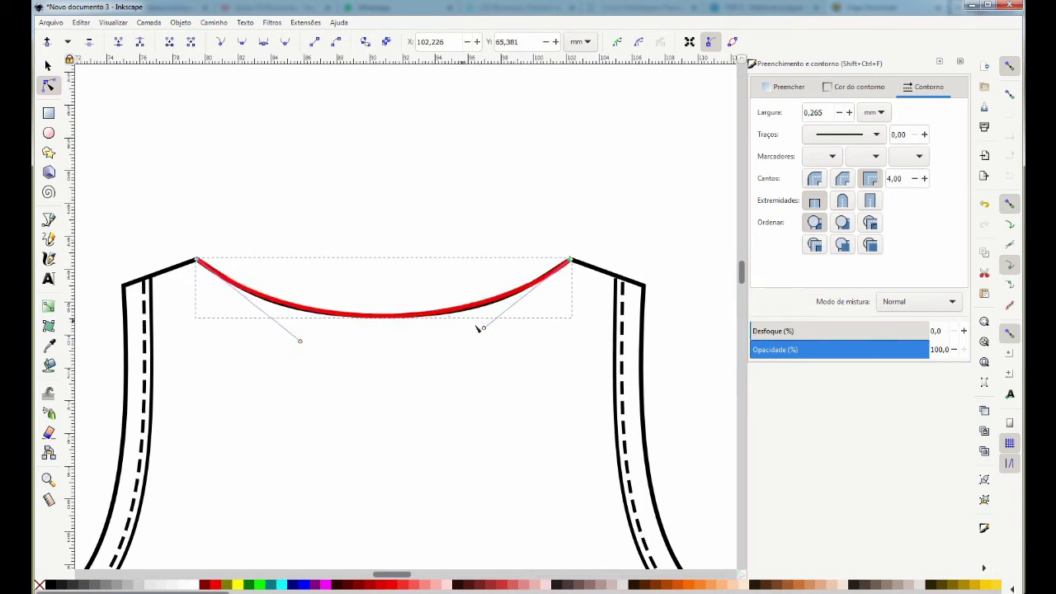
drag(484, 330, 490, 331)
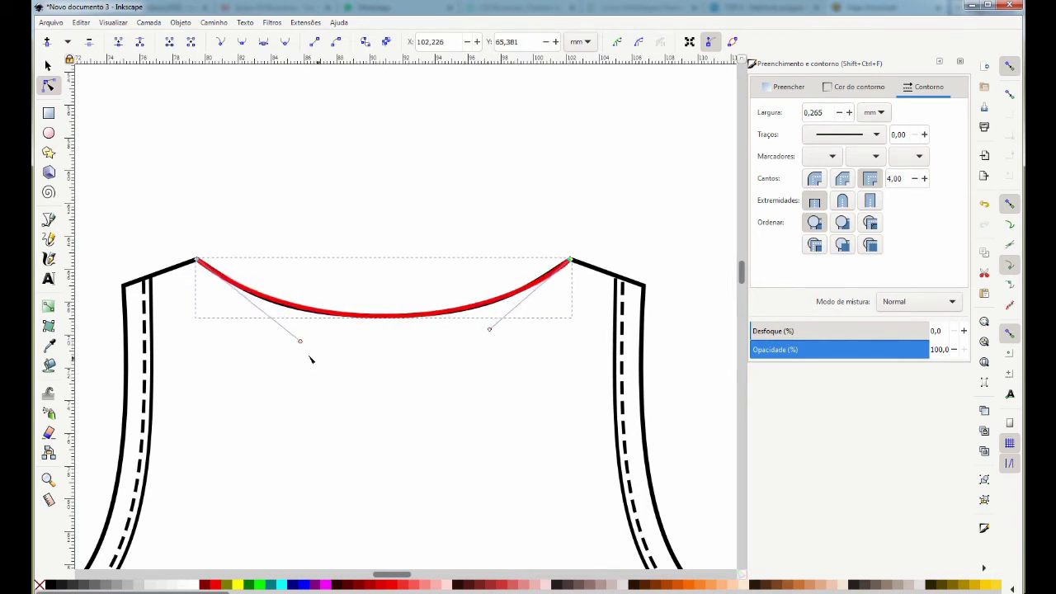
drag(300, 342, 298, 342)
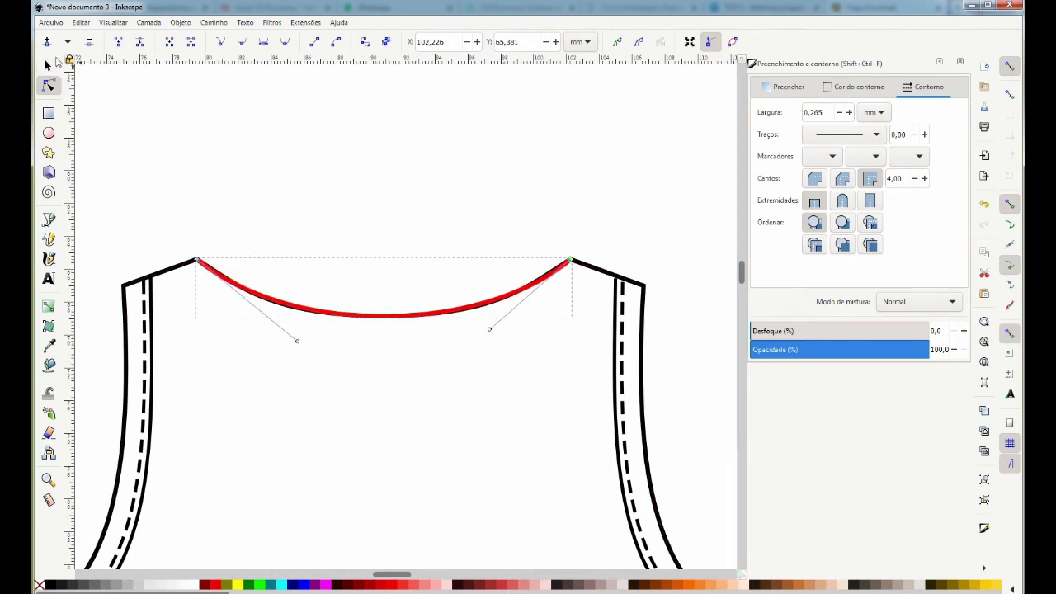
click(48, 64)
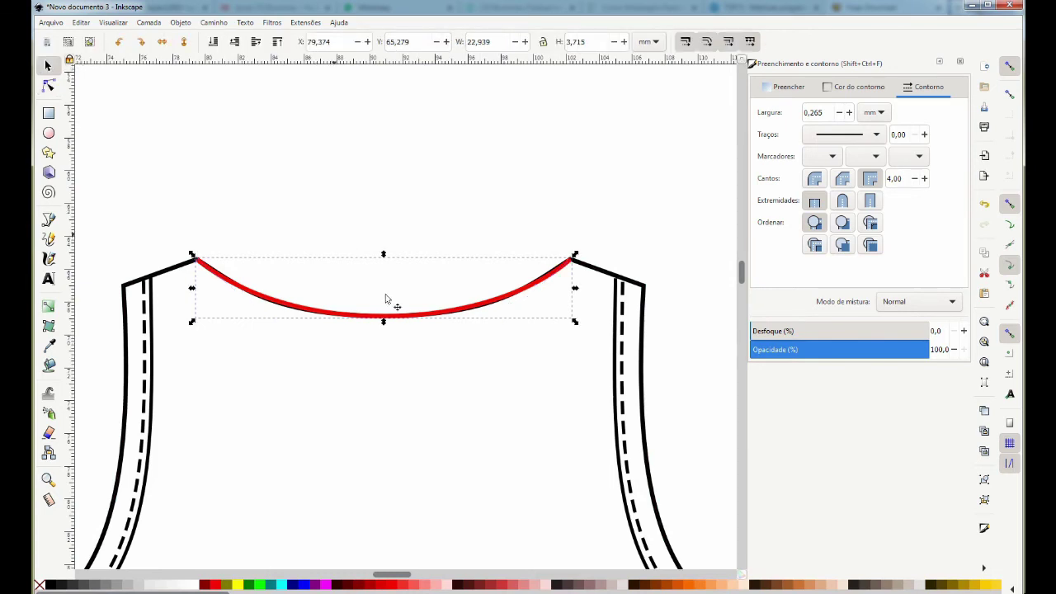
Duplicate the red neckline curve and shift the copy lower, below the black neckline.
key(ctrl+v)
click(366, 322)
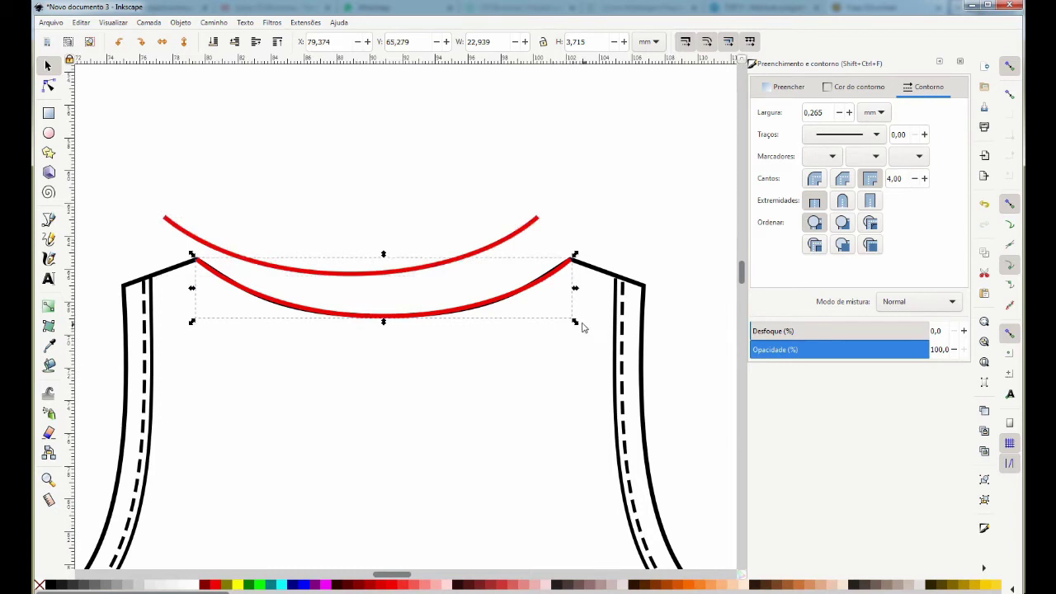
drag(575, 322, 595, 343)
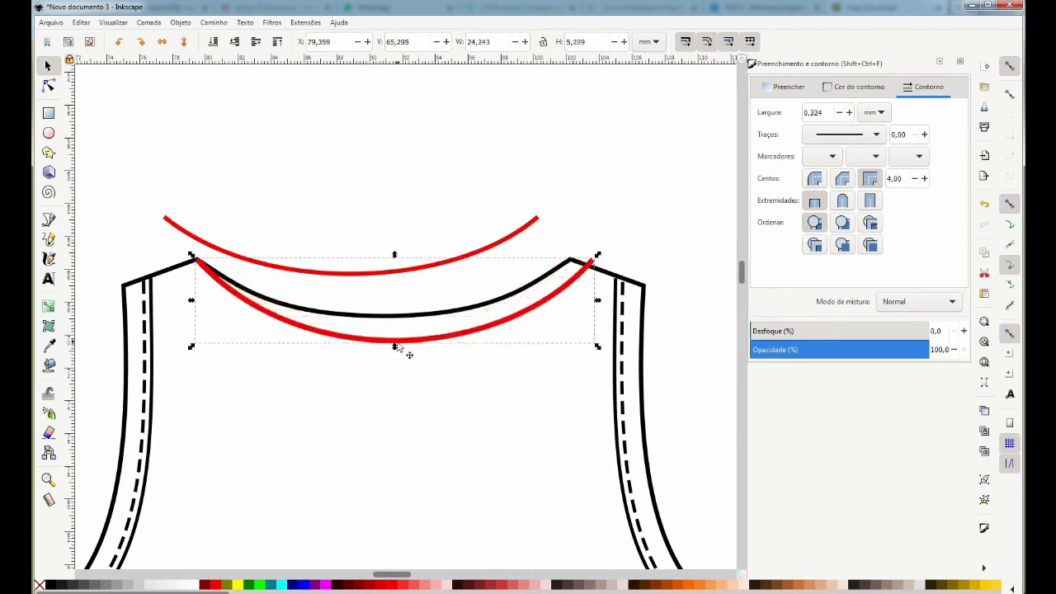
drag(388, 345, 382, 353)
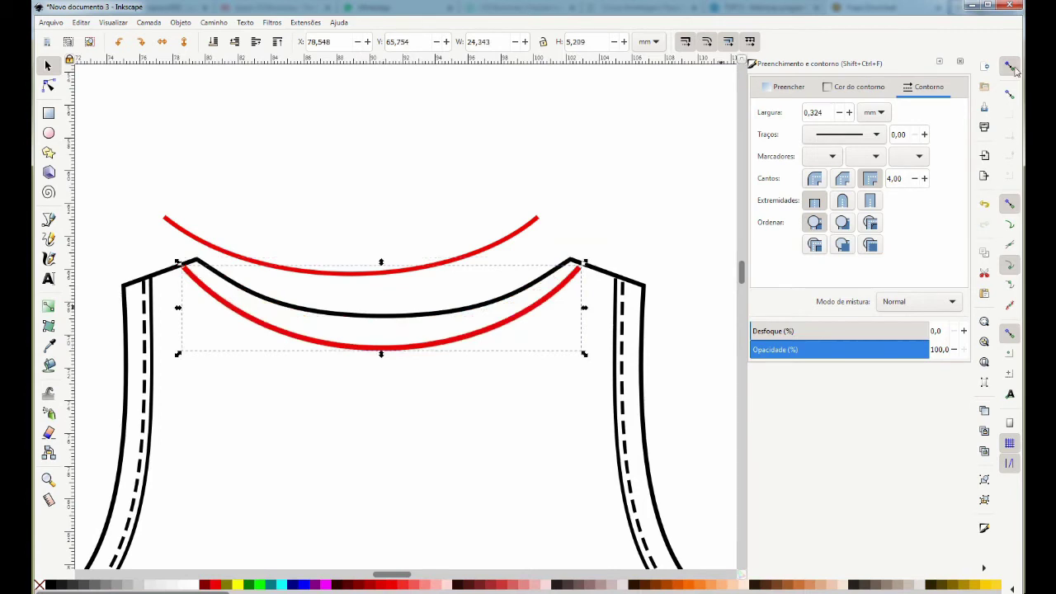
With snapping off, stretch the red copy to both shoulder points and adjust its dip.
click(1012, 68)
drag(381, 357, 382, 348)
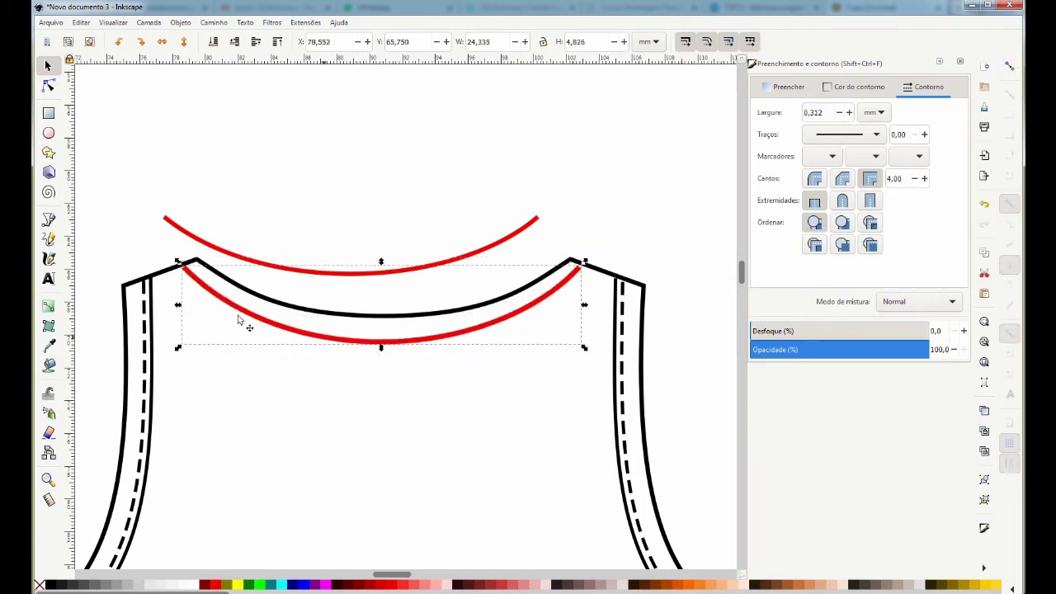
drag(177, 308, 172, 306)
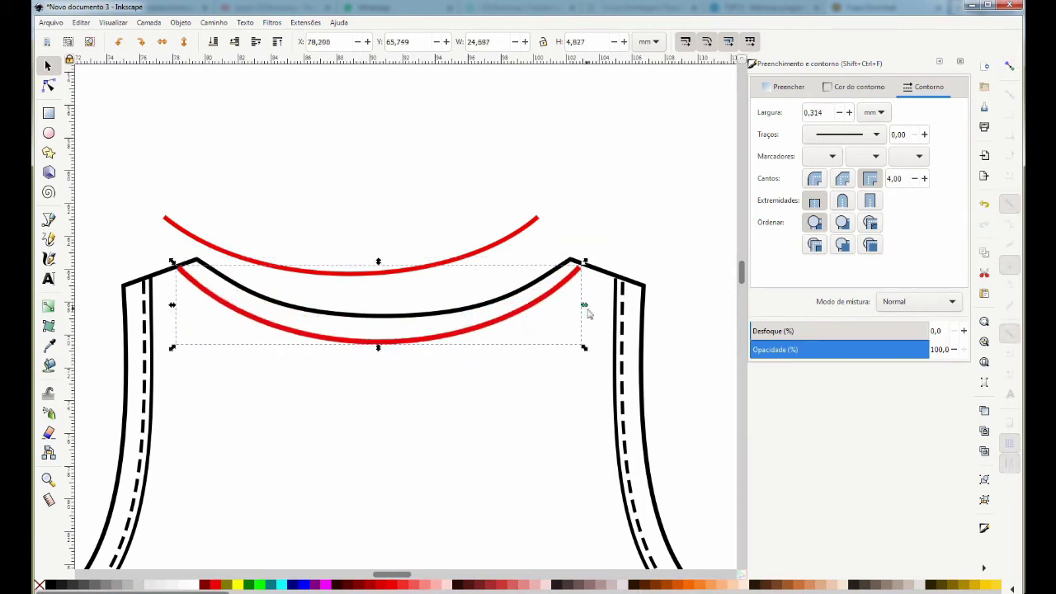
drag(586, 306, 600, 311)
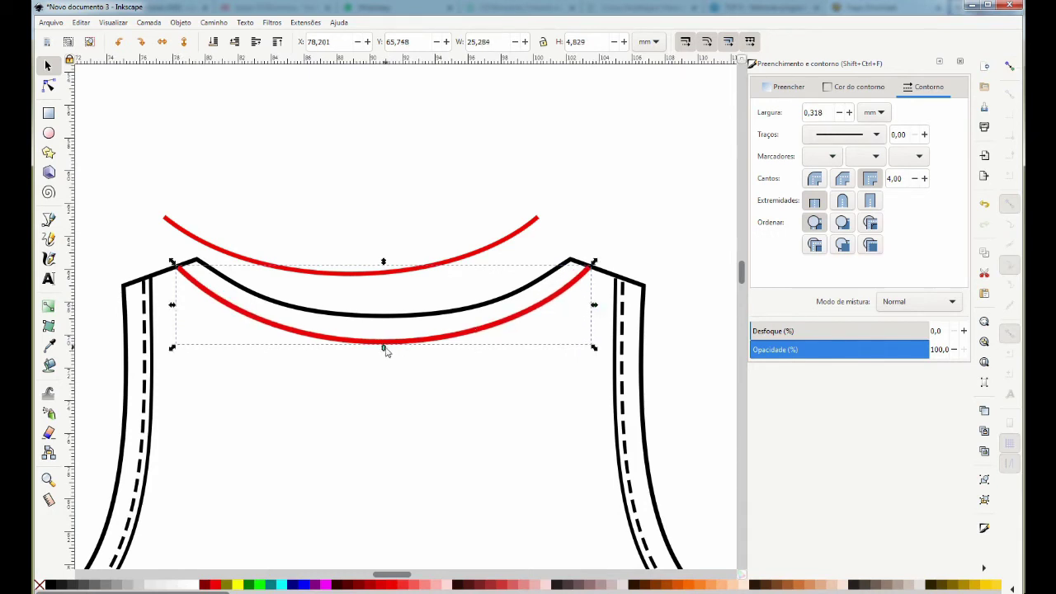
drag(385, 353, 384, 349)
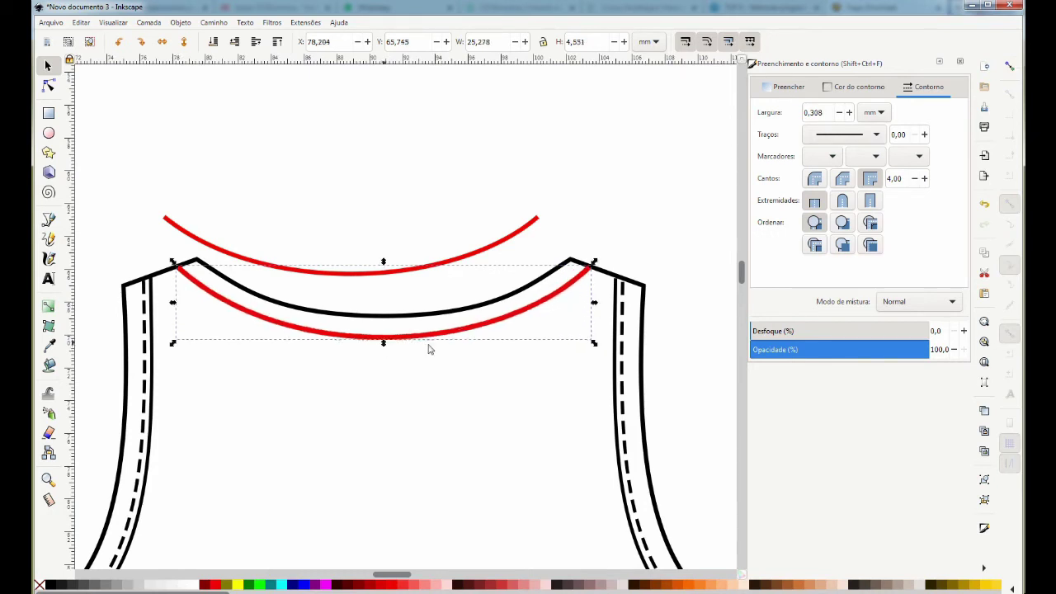
drag(596, 307, 600, 307)
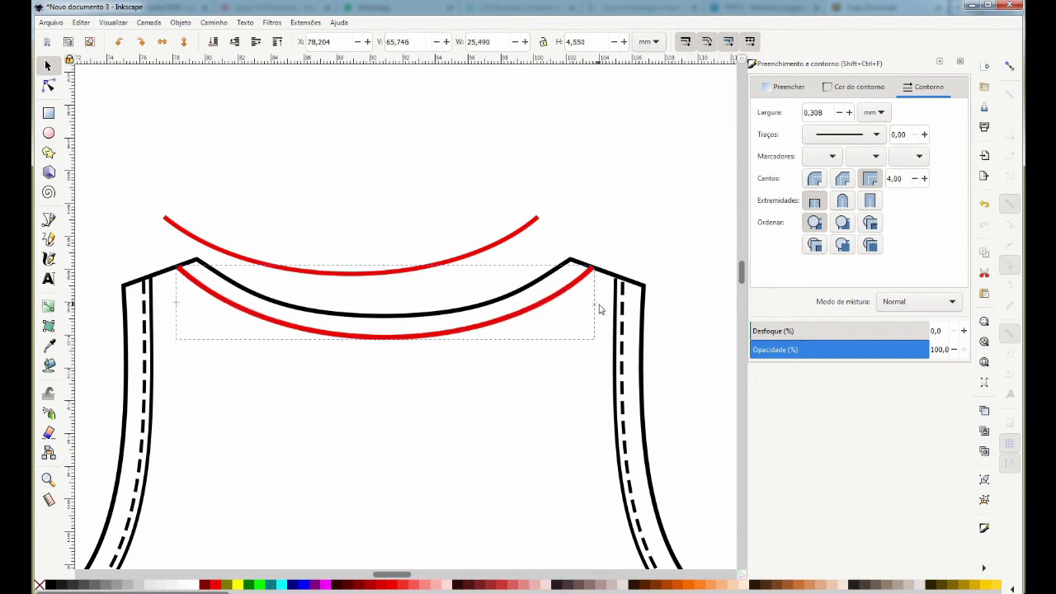
drag(174, 305, 170, 306)
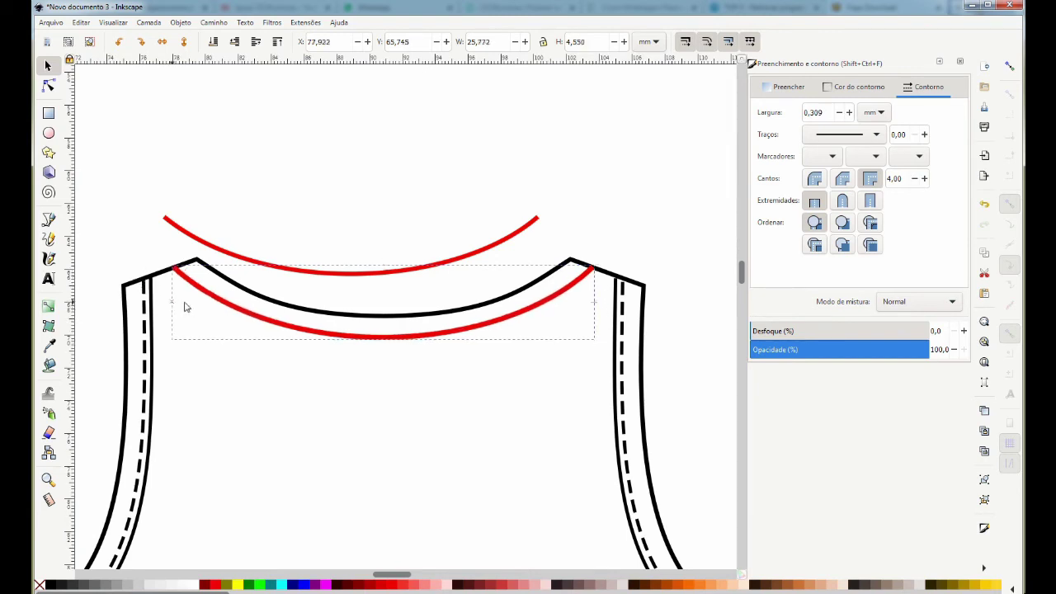
drag(383, 344, 383, 347)
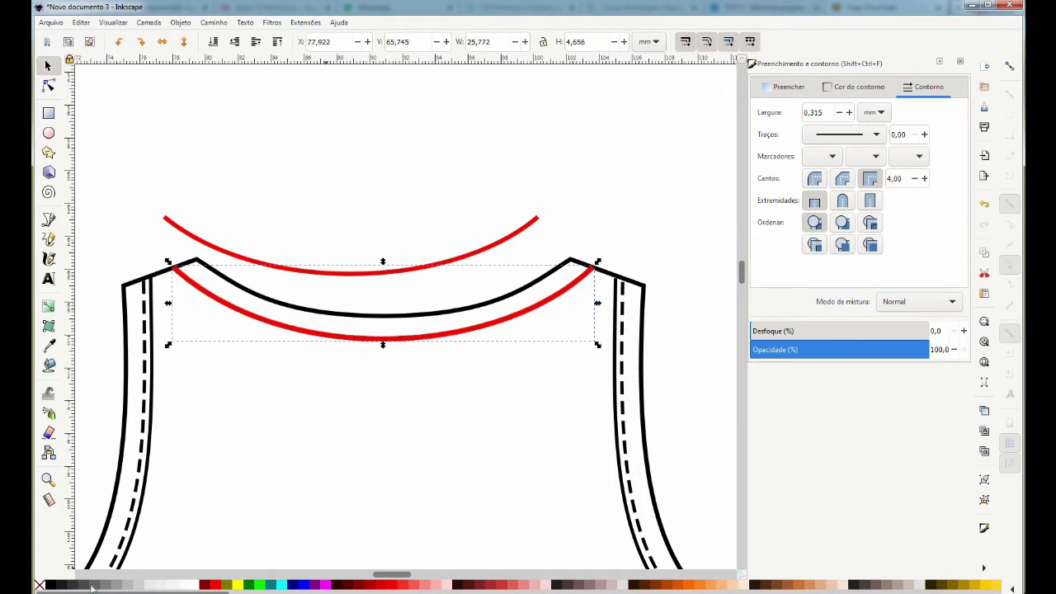
Give the lower curve a black stroke 0.215 mm wide.
right_click(47, 590)
click(85, 540)
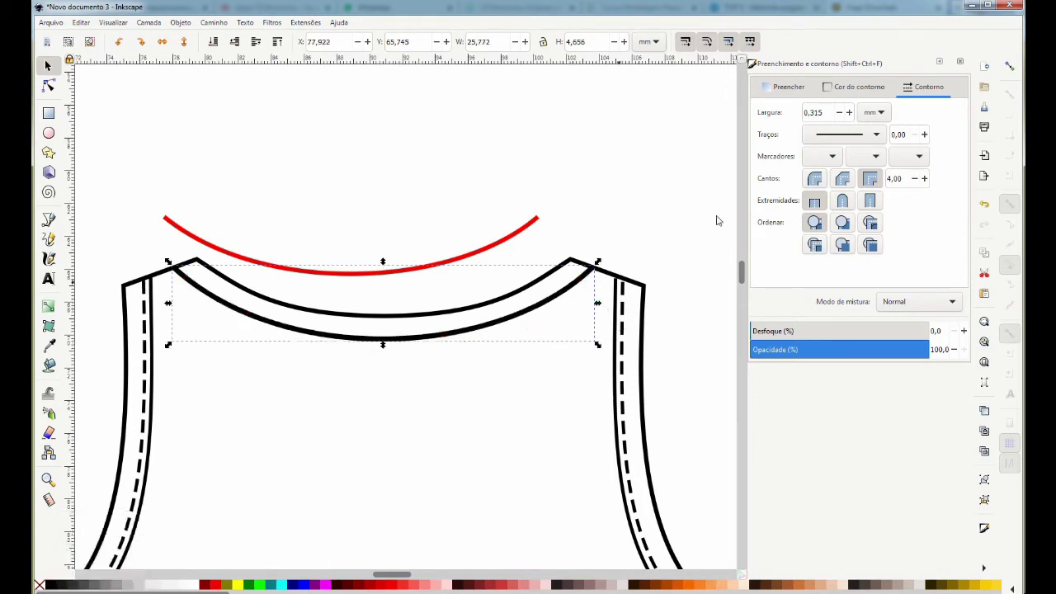
click(839, 112)
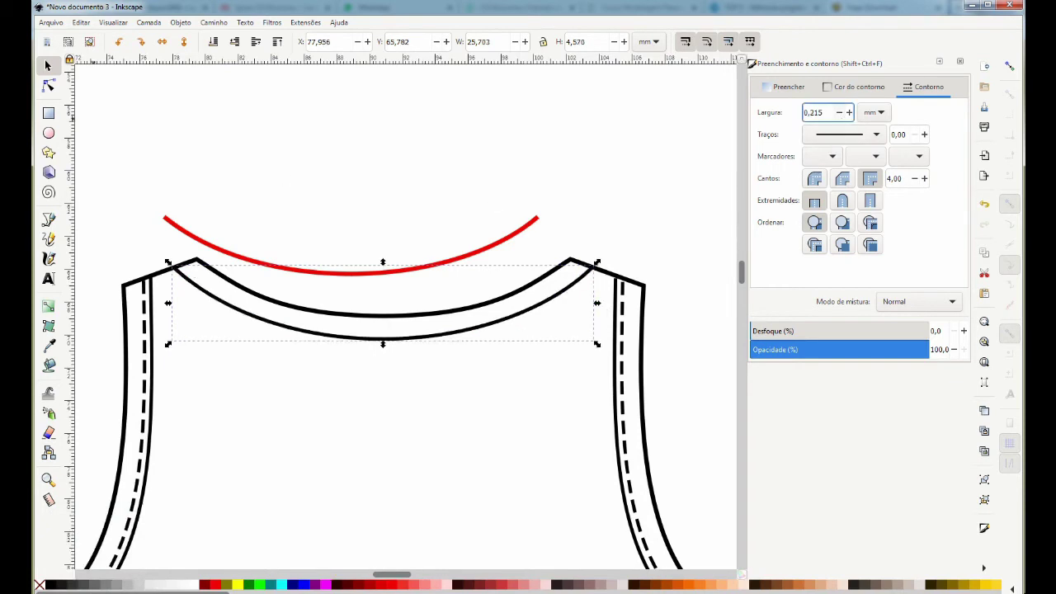
Stretch and slightly flatten the black line to fit the neckline's inner edge.
click(48, 479)
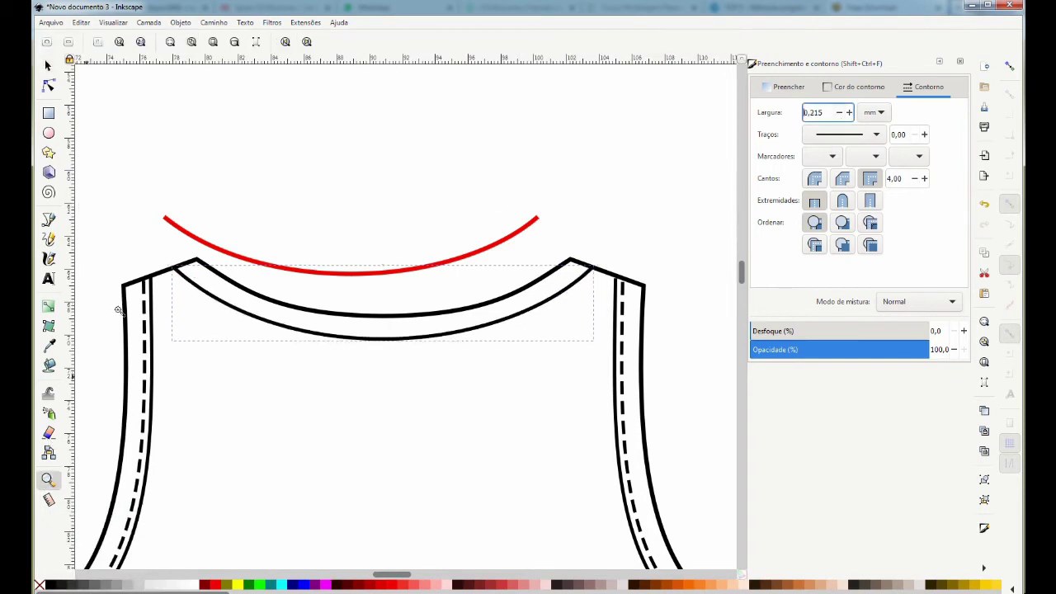
click(192, 42)
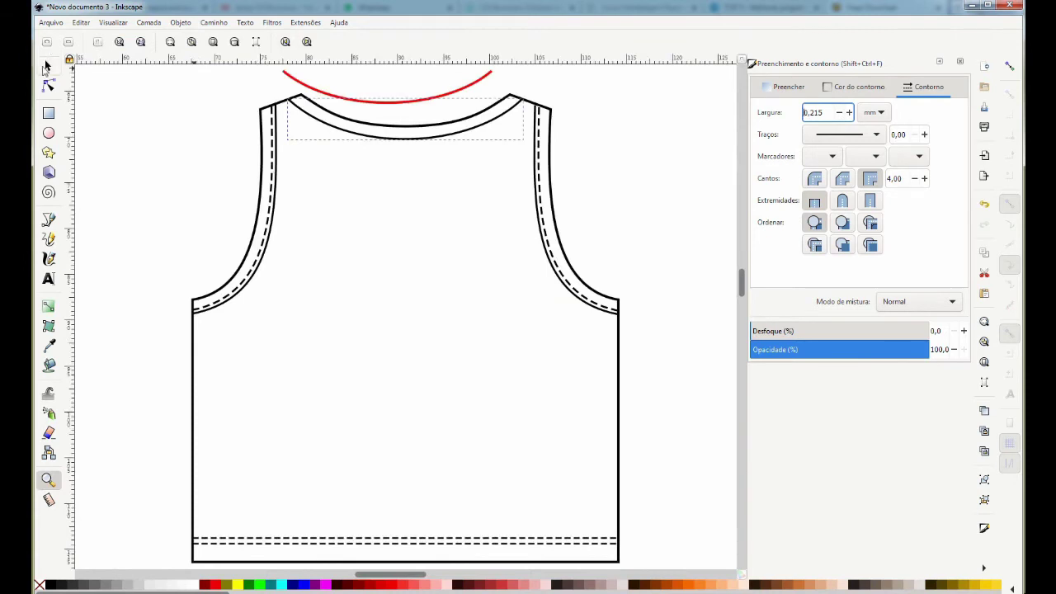
click(46, 66)
click(171, 223)
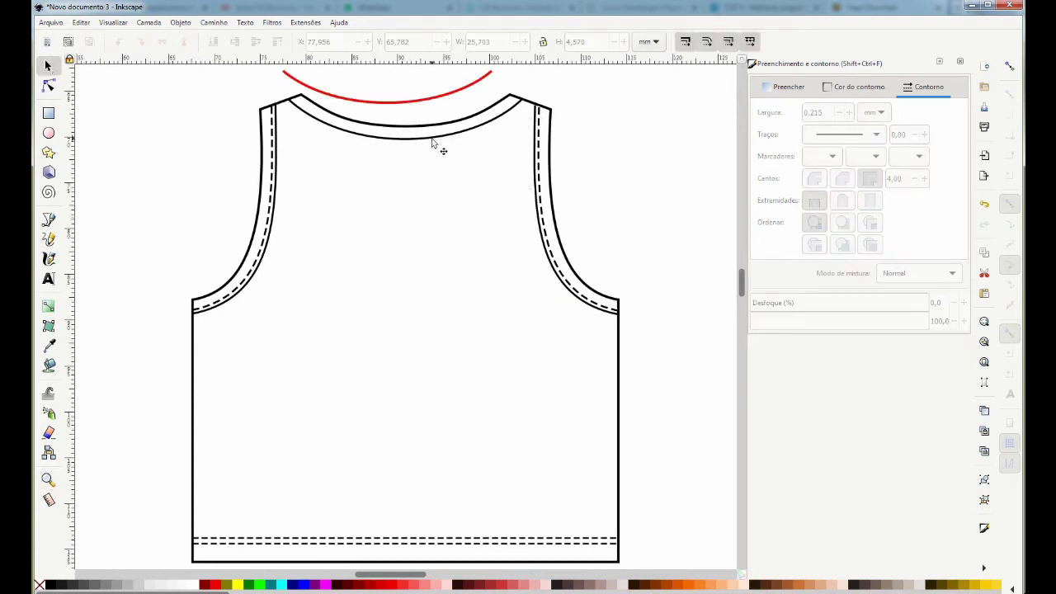
click(484, 136)
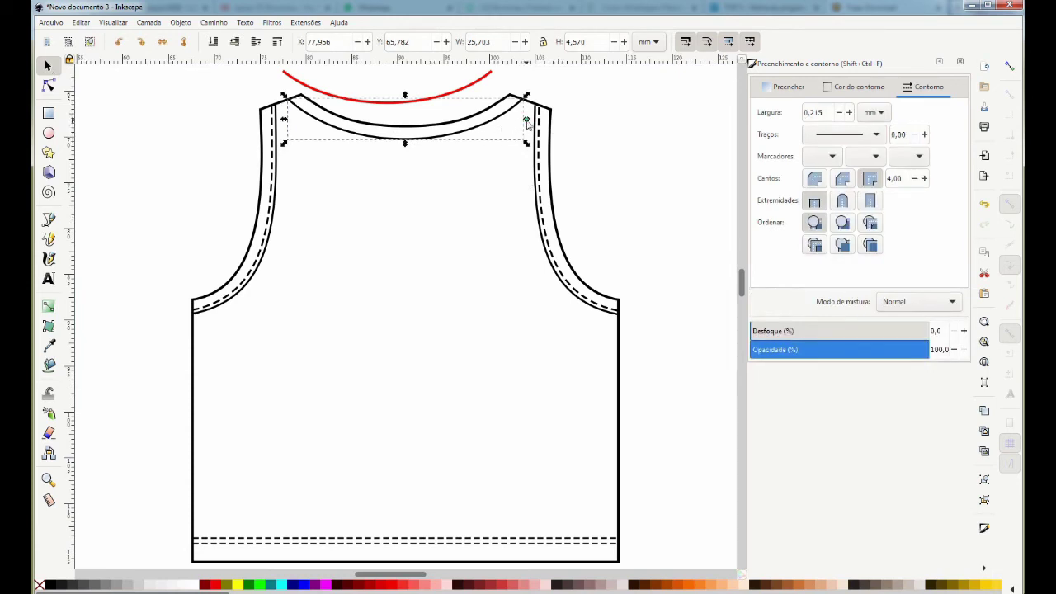
drag(527, 121, 528, 121)
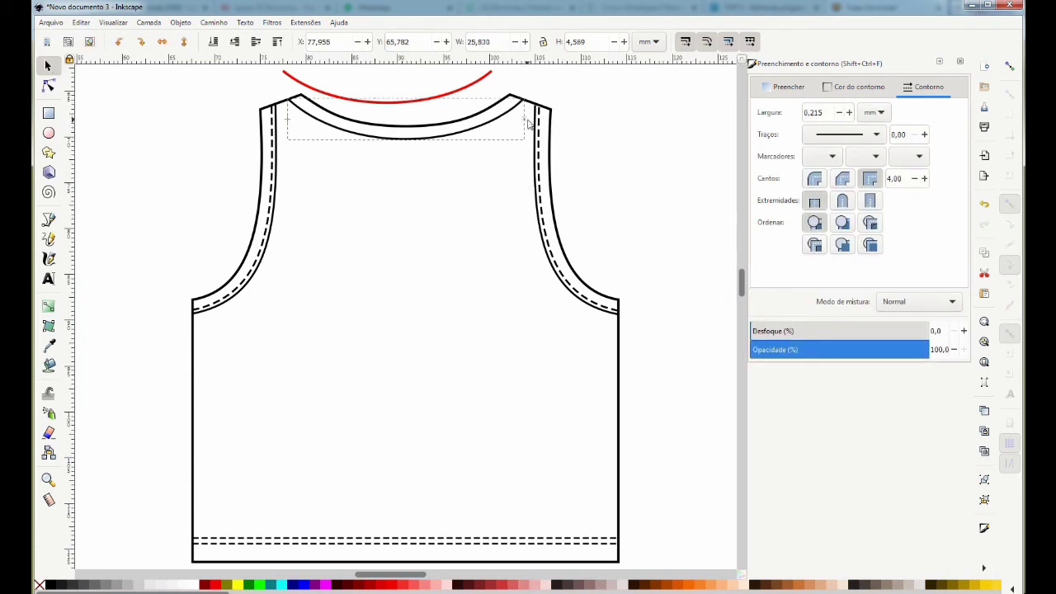
drag(405, 144, 405, 146)
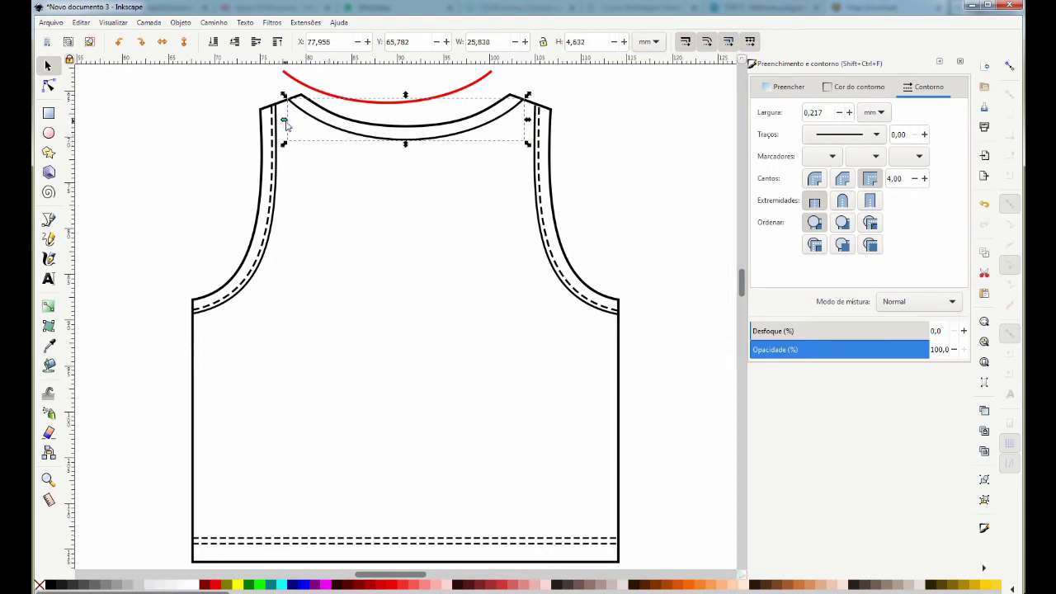
drag(285, 124, 285, 125)
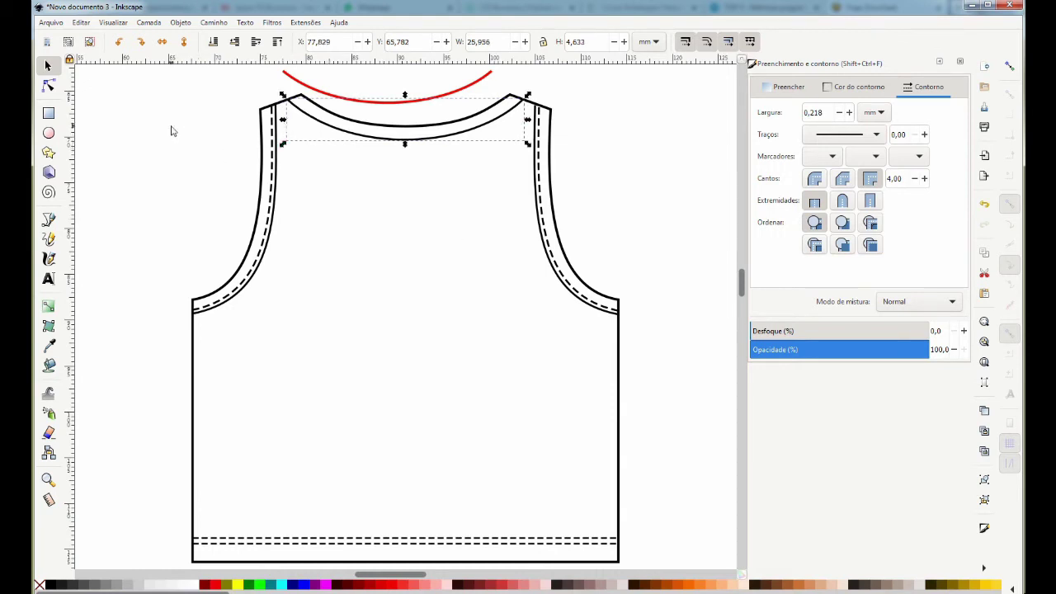
Restyle the remaining red curve as a thin black dashed stroke, about 0.17 mm.
click(405, 104)
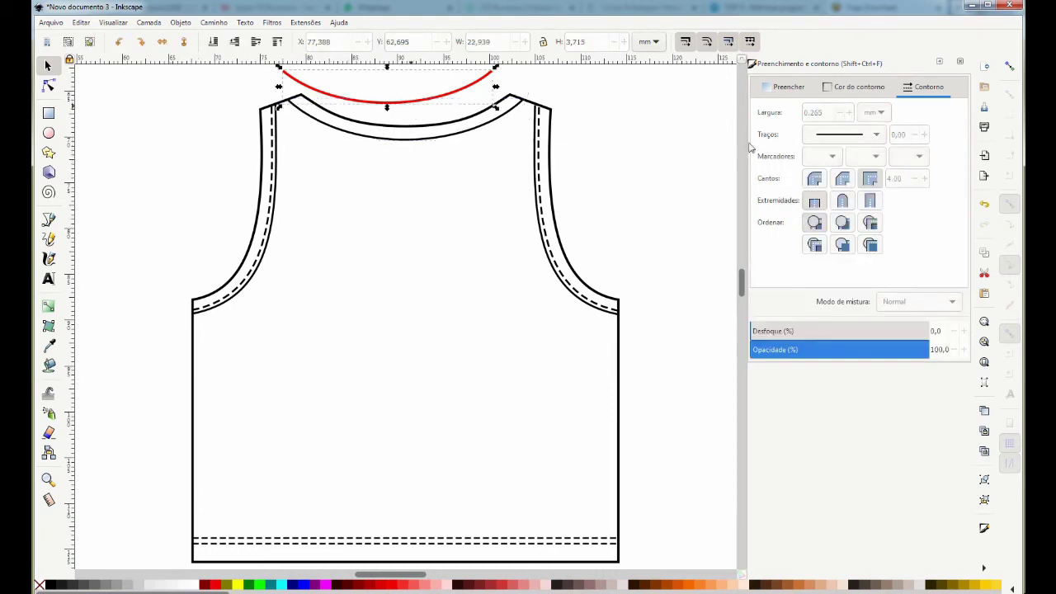
right_click(51, 585)
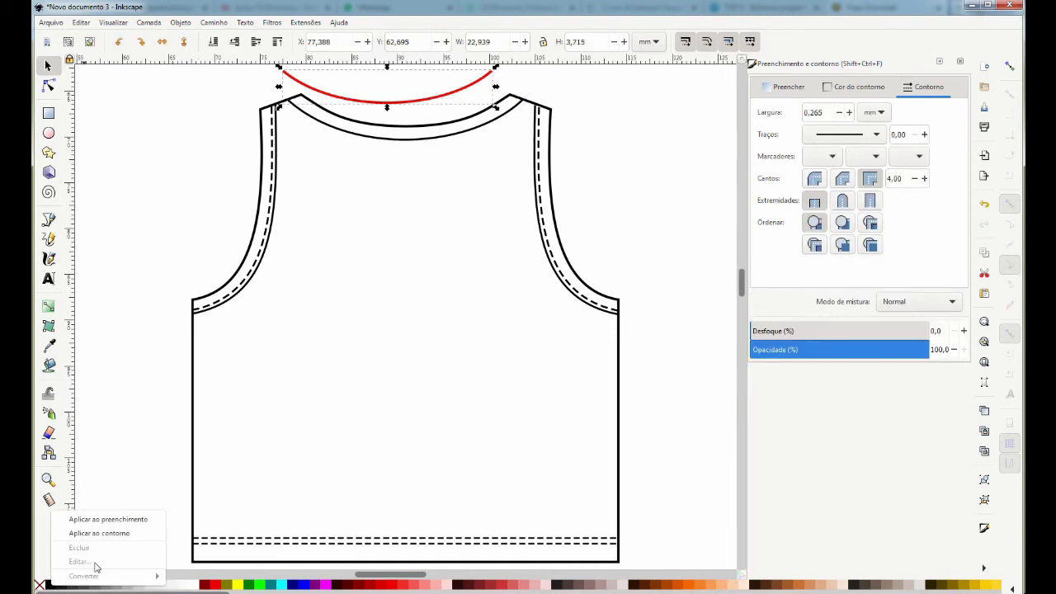
click(97, 534)
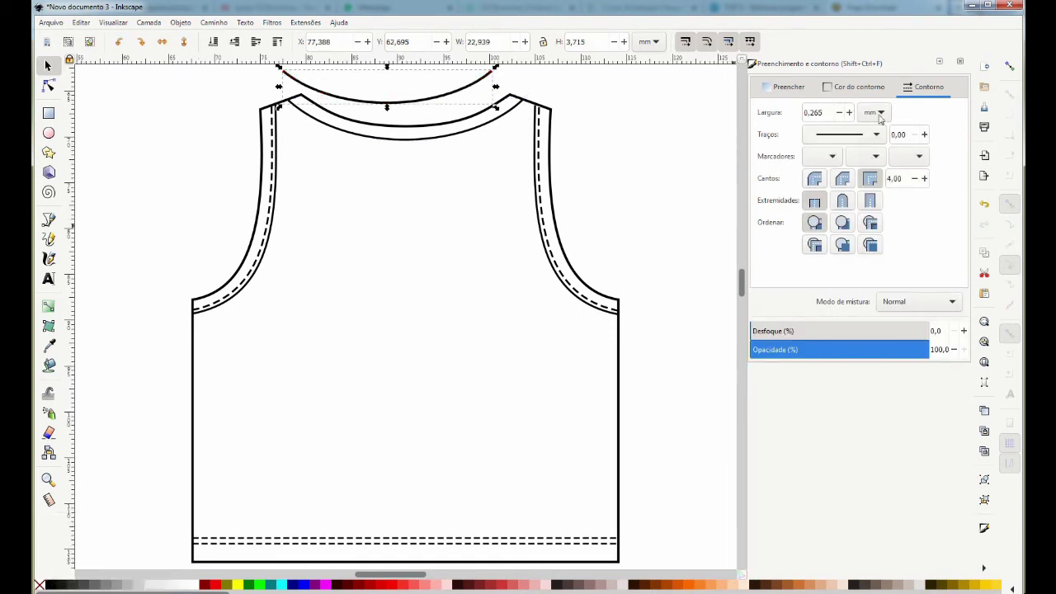
click(878, 134)
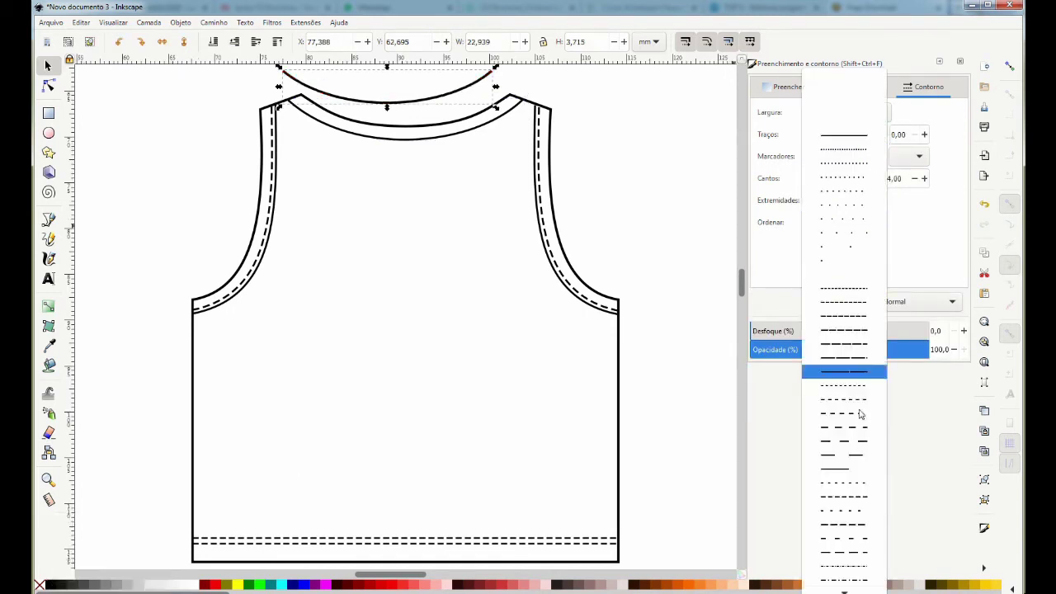
click(863, 499)
click(840, 112)
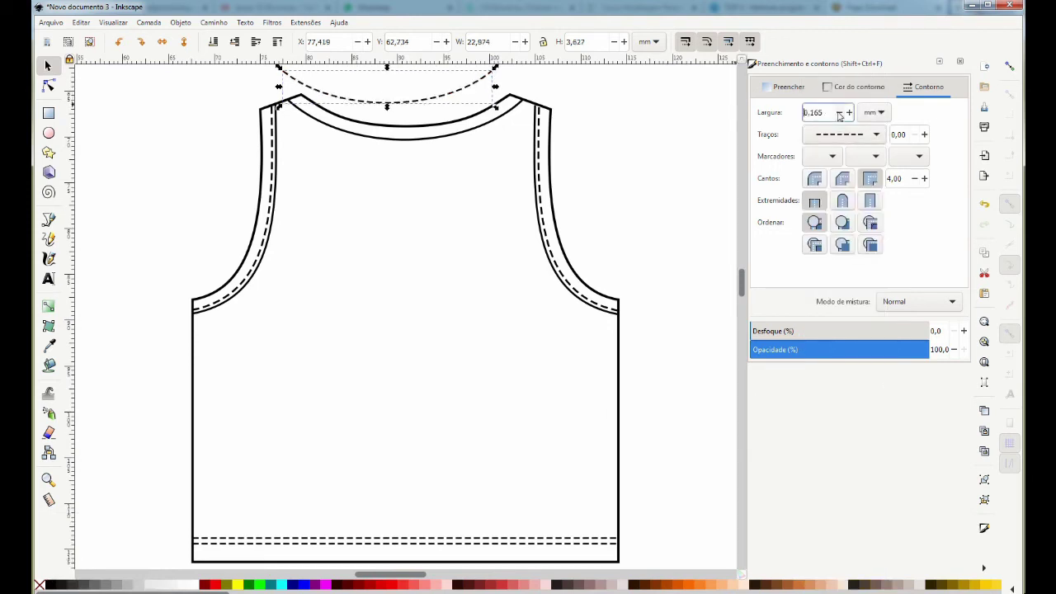
Move the dashed curve into the neckline band and stretch it to follow the neckline.
drag(407, 105, 417, 138)
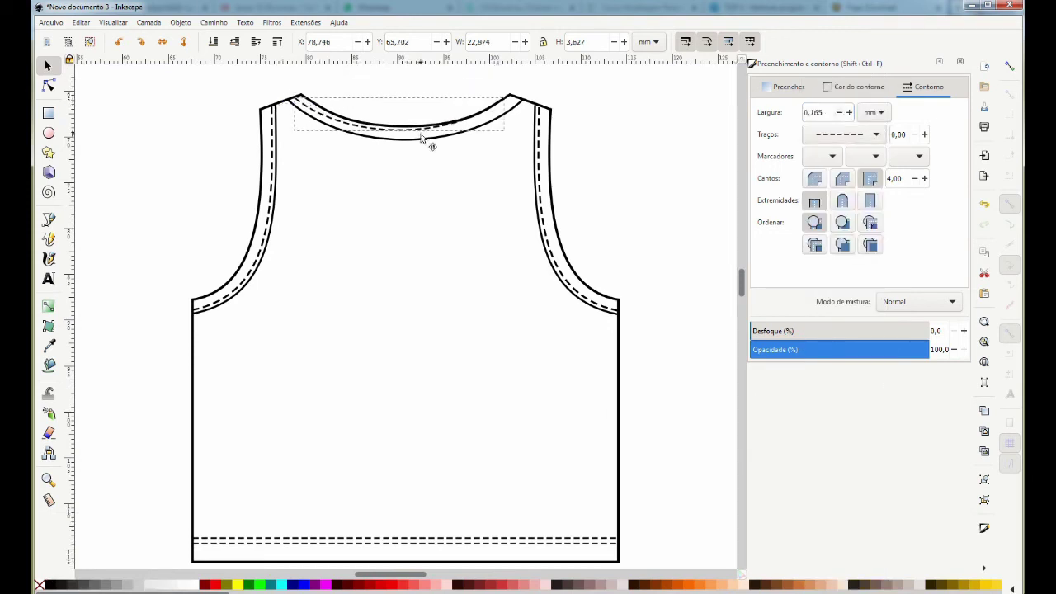
click(48, 480)
drag(457, 106, 555, 155)
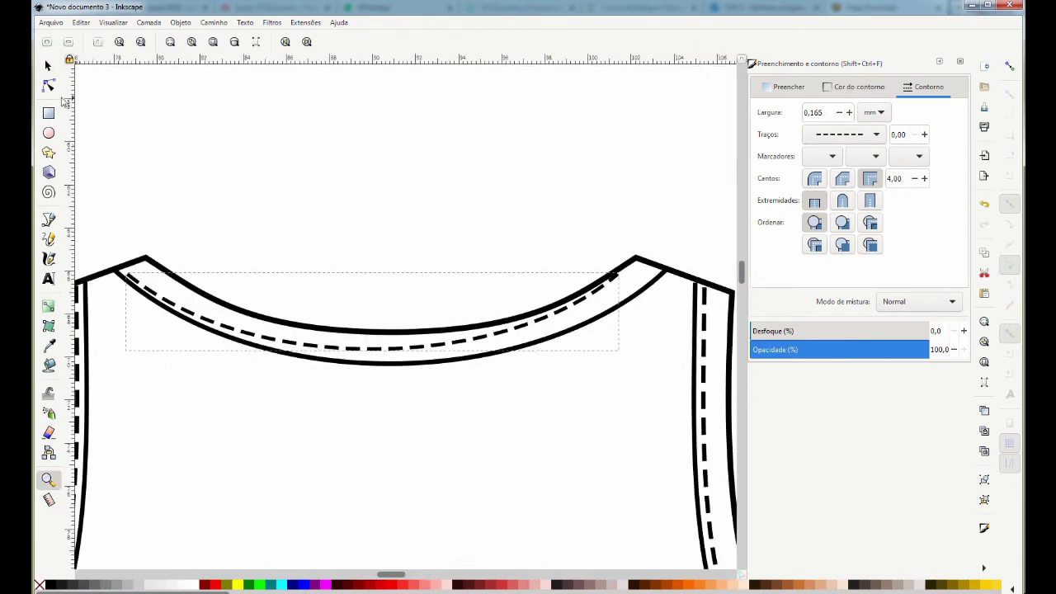
click(48, 65)
drag(622, 310, 657, 320)
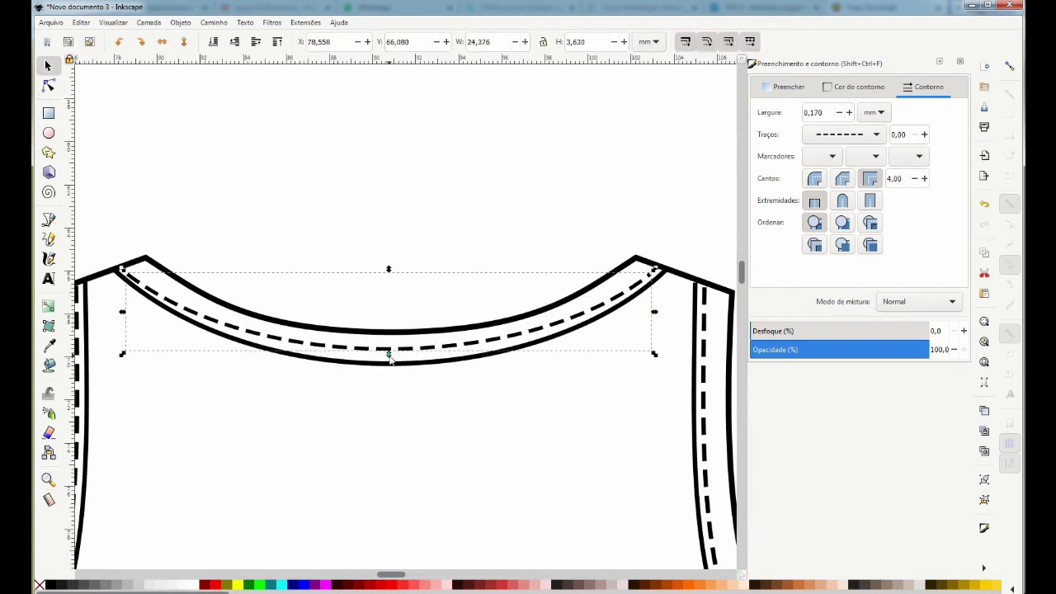
drag(391, 360, 391, 367)
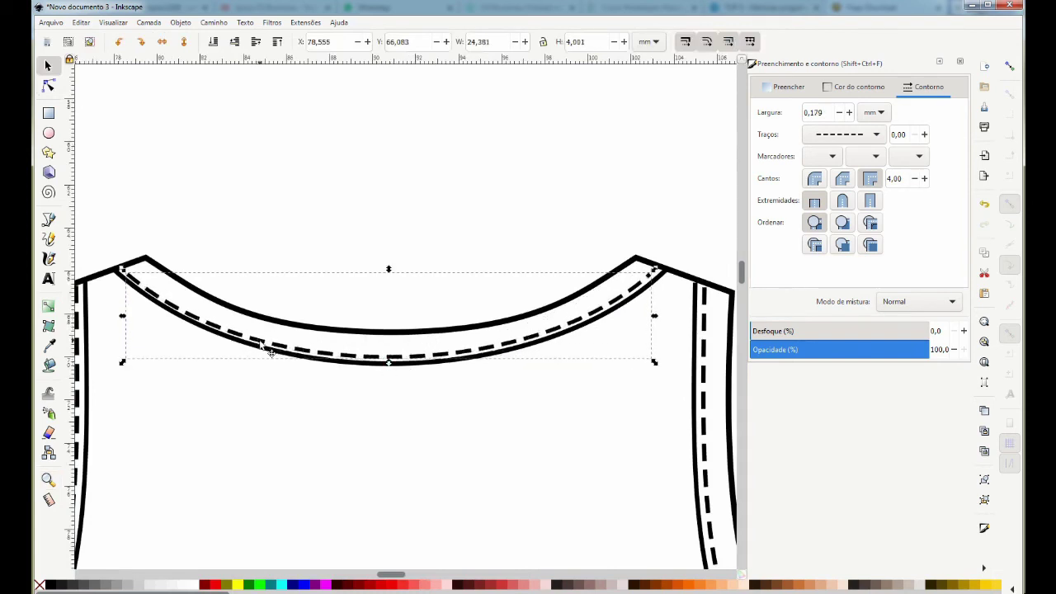
drag(259, 340, 261, 340)
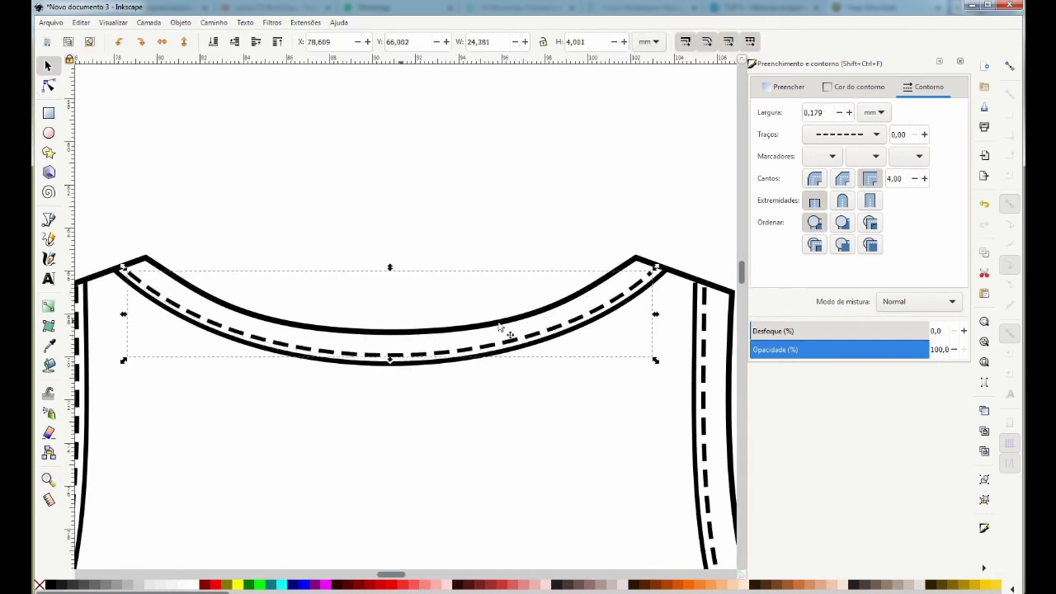
drag(656, 315, 654, 315)
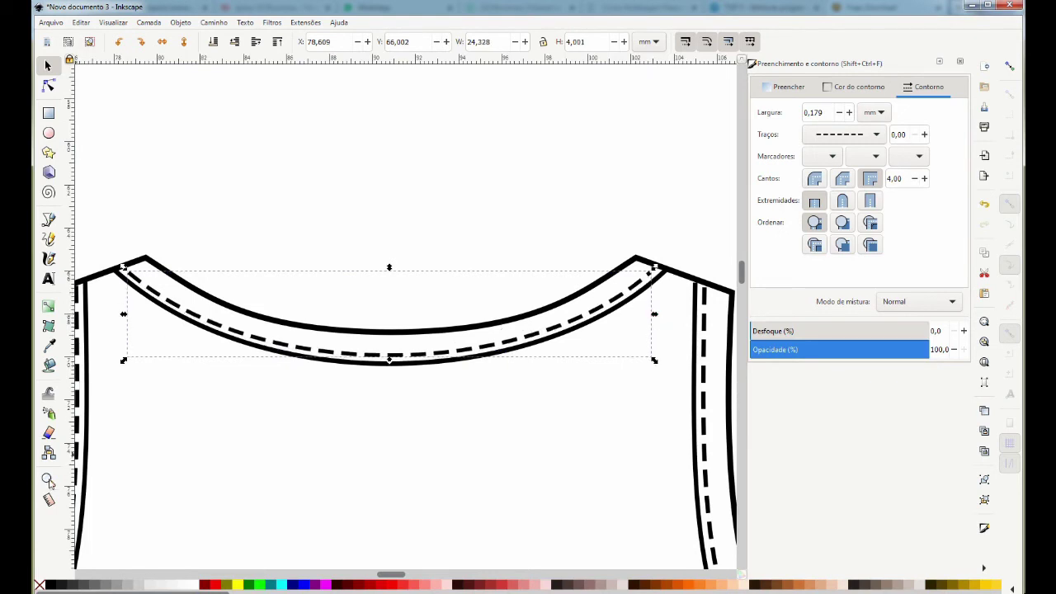
click(47, 481)
click(193, 46)
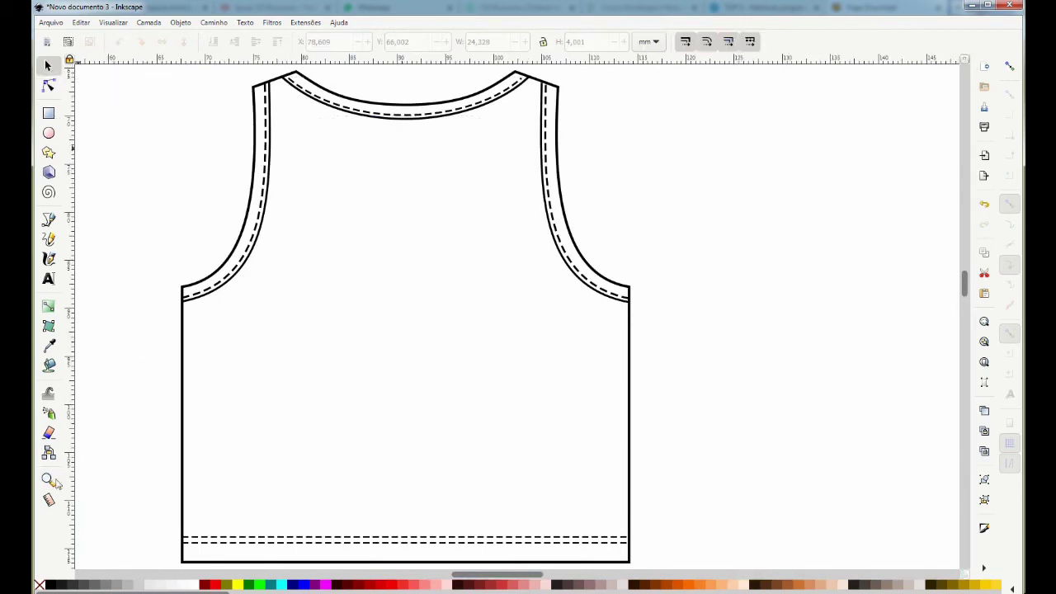
Paste a copy of the whole tank top and place it left of the original.
key(ctrl+v)
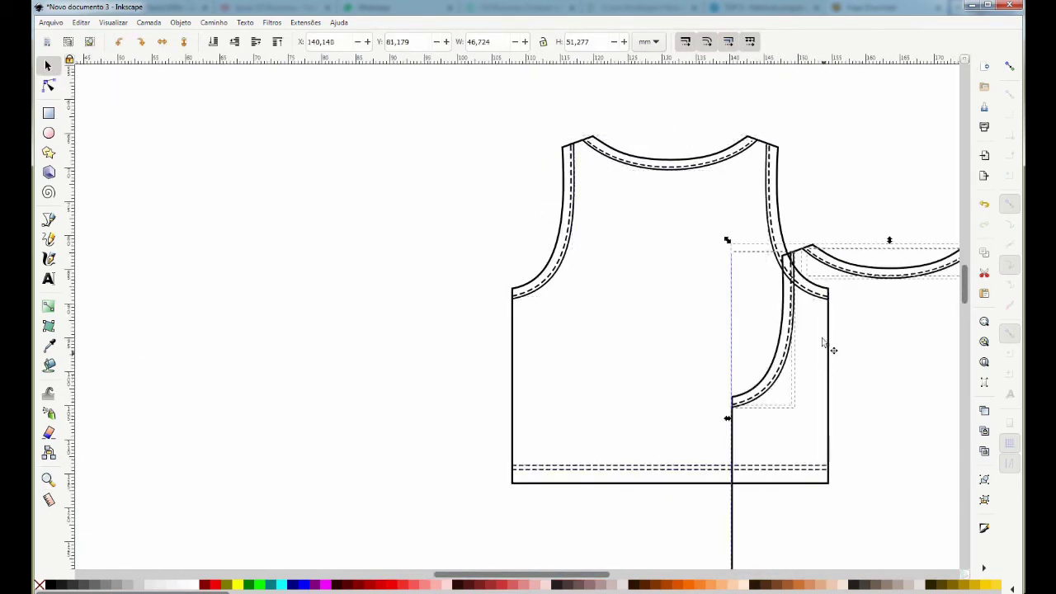
mouse_move(855, 281)
mouse_down()
mouse_move(268, 165)
mouse_move(313, 165)
mouse_up()
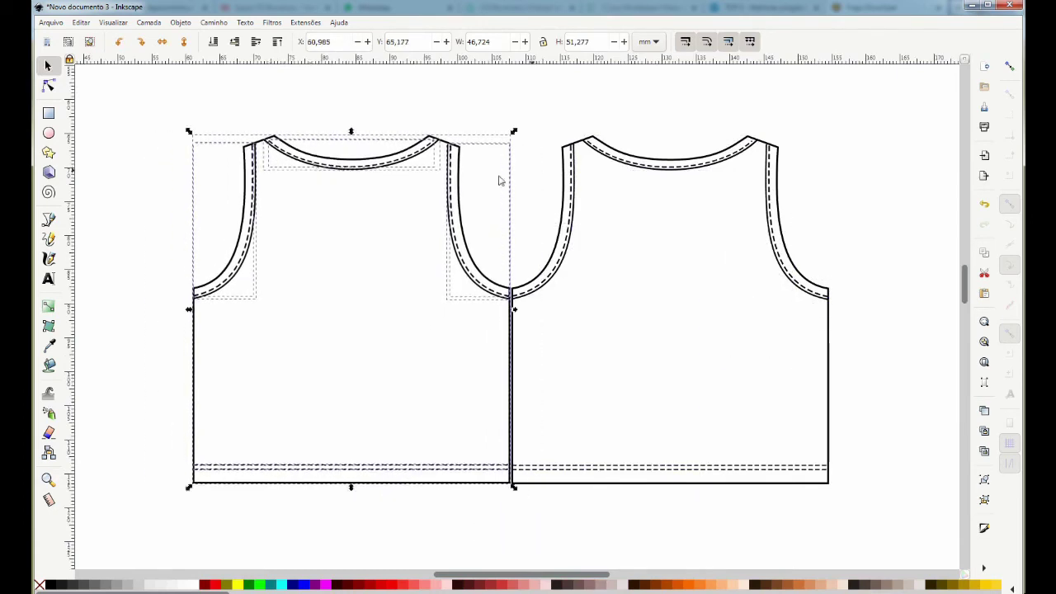
drag(448, 207, 387, 199)
click(866, 267)
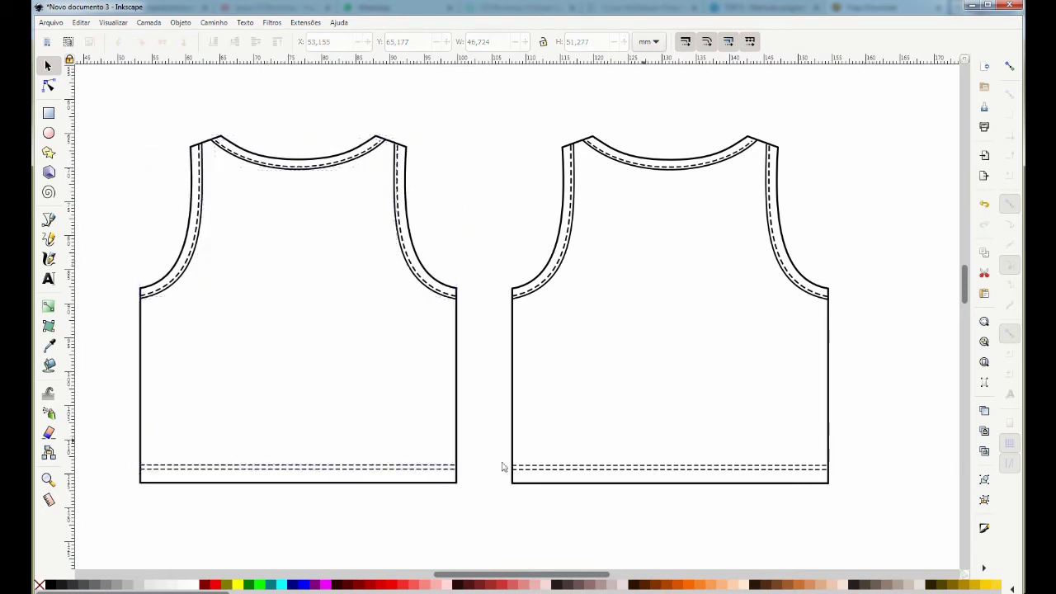
With snapping on, draw a straight line between the left and right neckline corners.
click(49, 221)
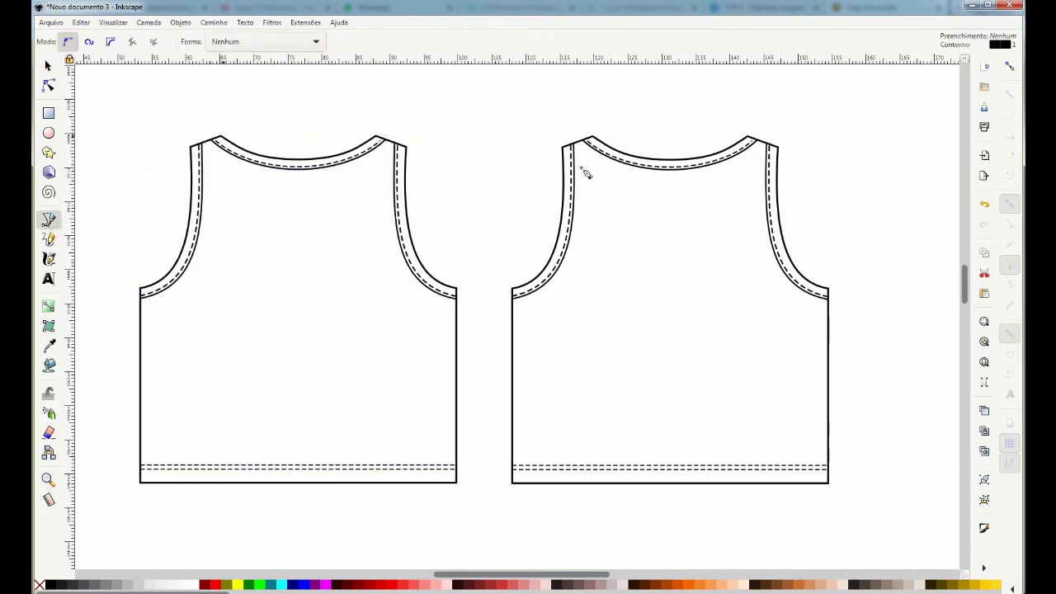
click(1010, 66)
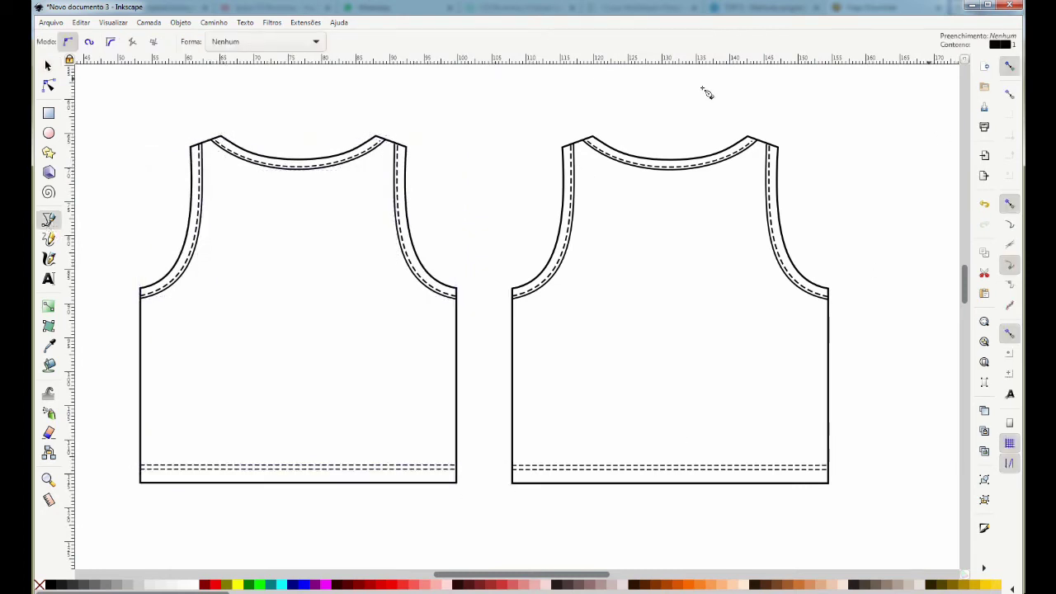
click(220, 136)
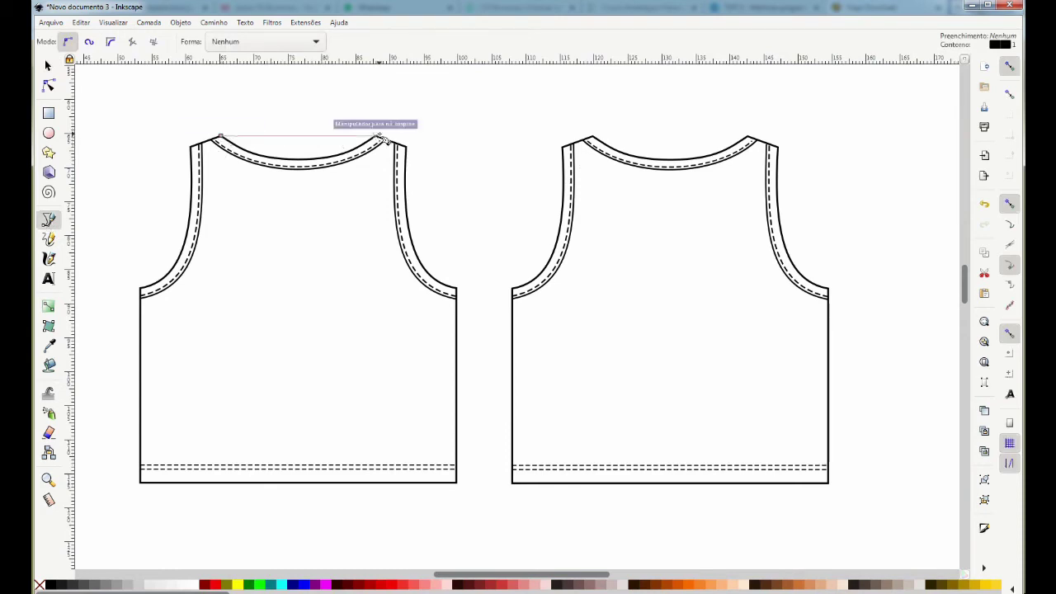
double_click(376, 135)
Bend the line's nodes and handles into a deep scoop front neckline.
click(49, 86)
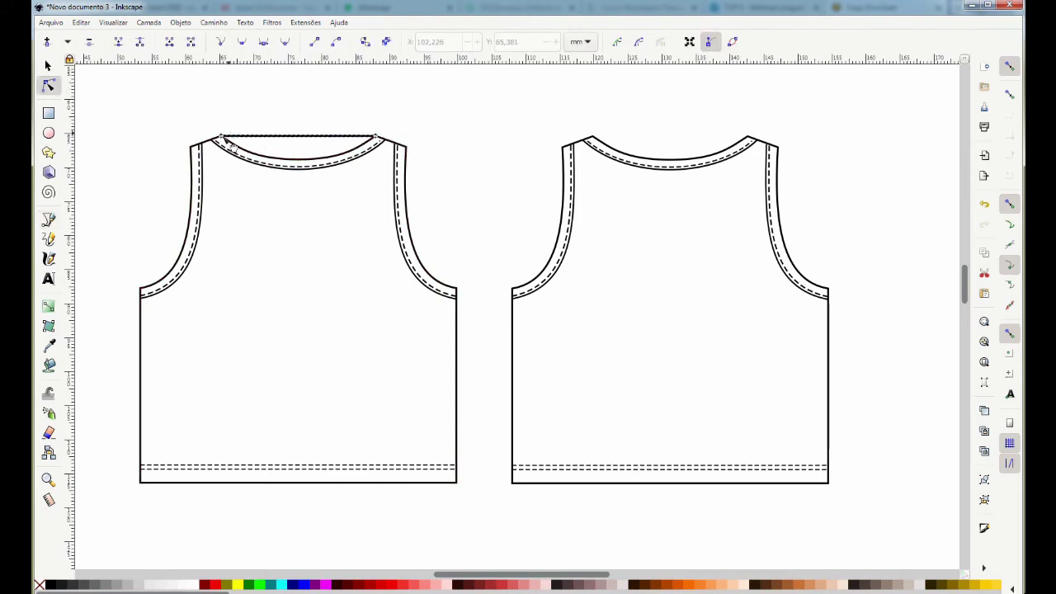
drag(295, 141, 304, 223)
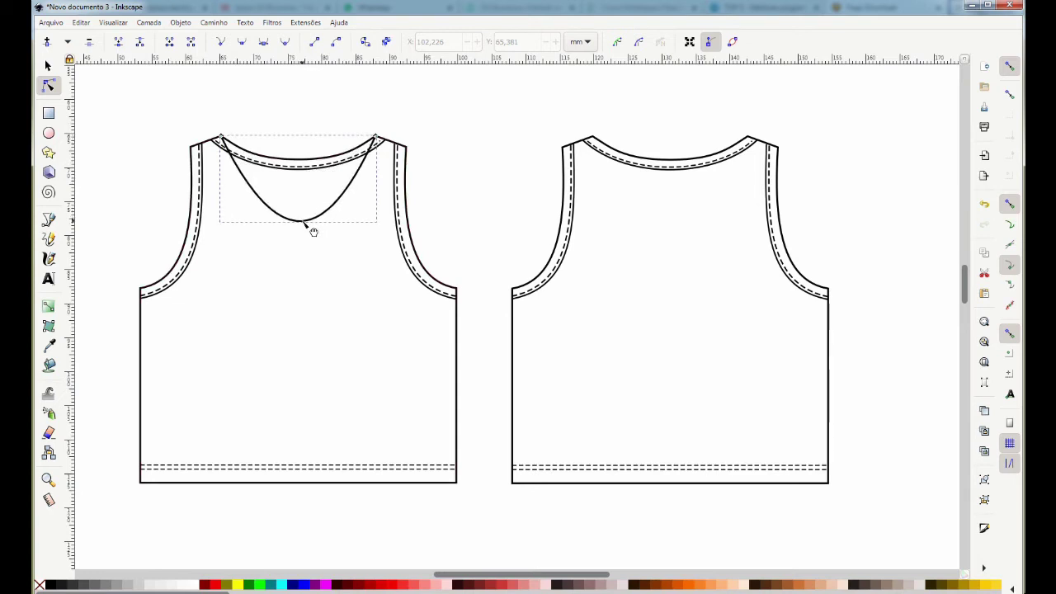
drag(313, 232, 313, 229)
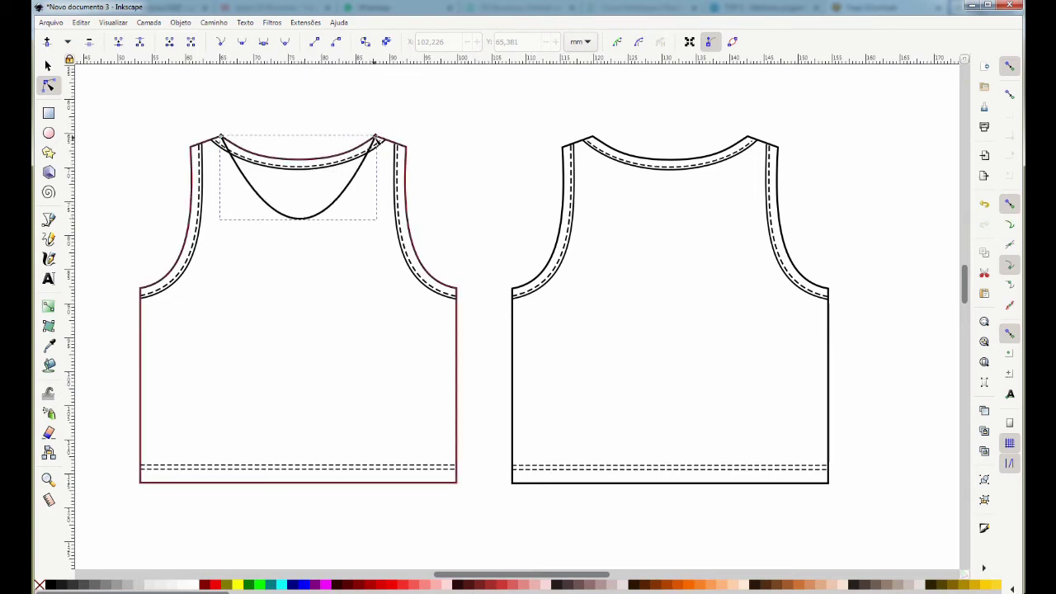
click(371, 160)
drag(288, 267, 262, 241)
drag(333, 225, 339, 245)
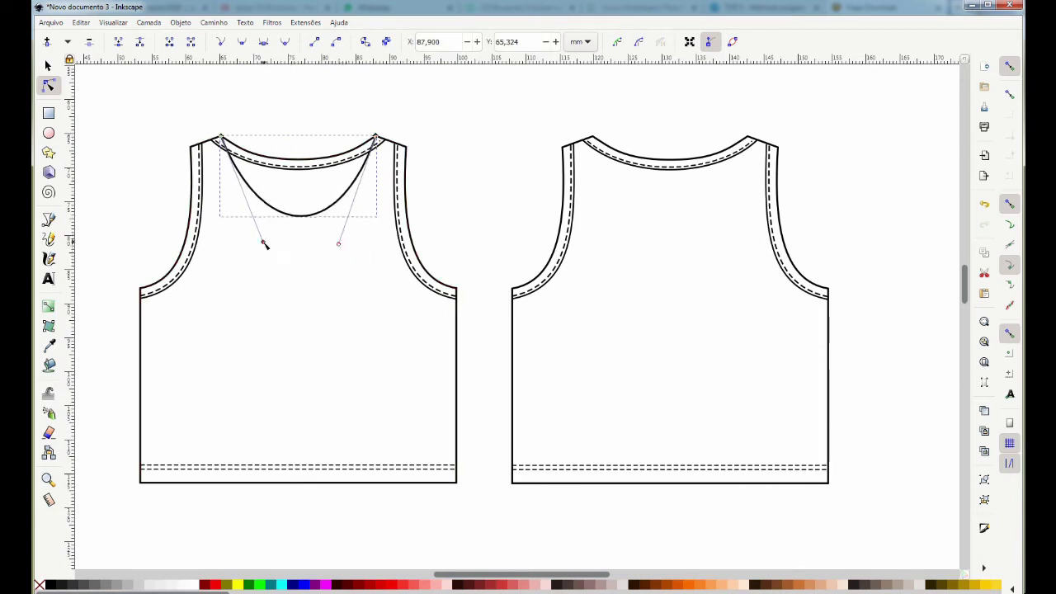
mouse_move(337, 245)
mouse_down()
mouse_move(354, 198)
mouse_move(341, 243)
mouse_up()
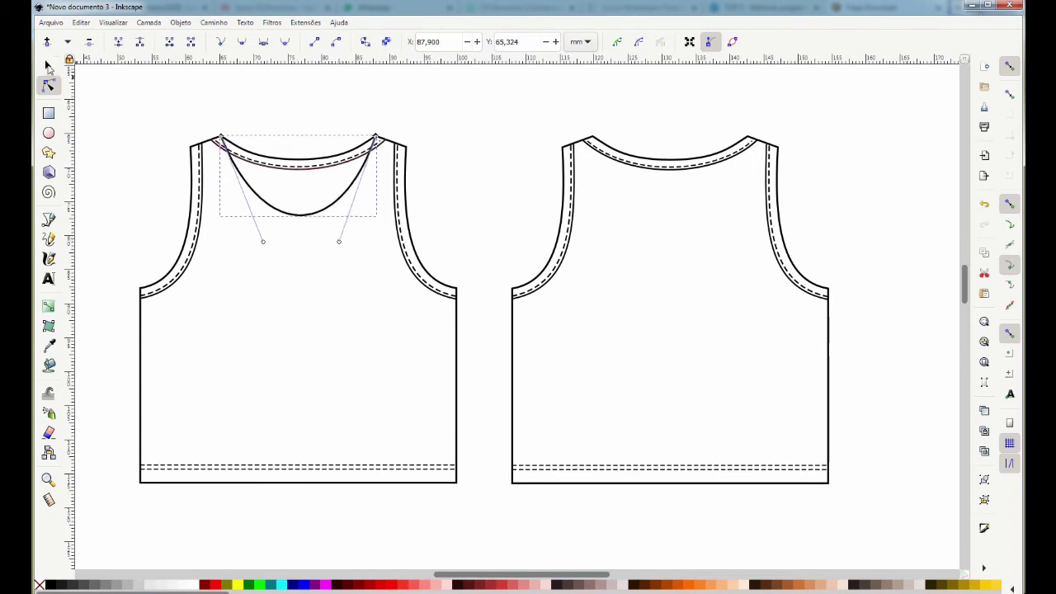
Snap the scoop curve to the shoulder corner and scale it wider and deeper across both straps.
click(47, 66)
click(501, 200)
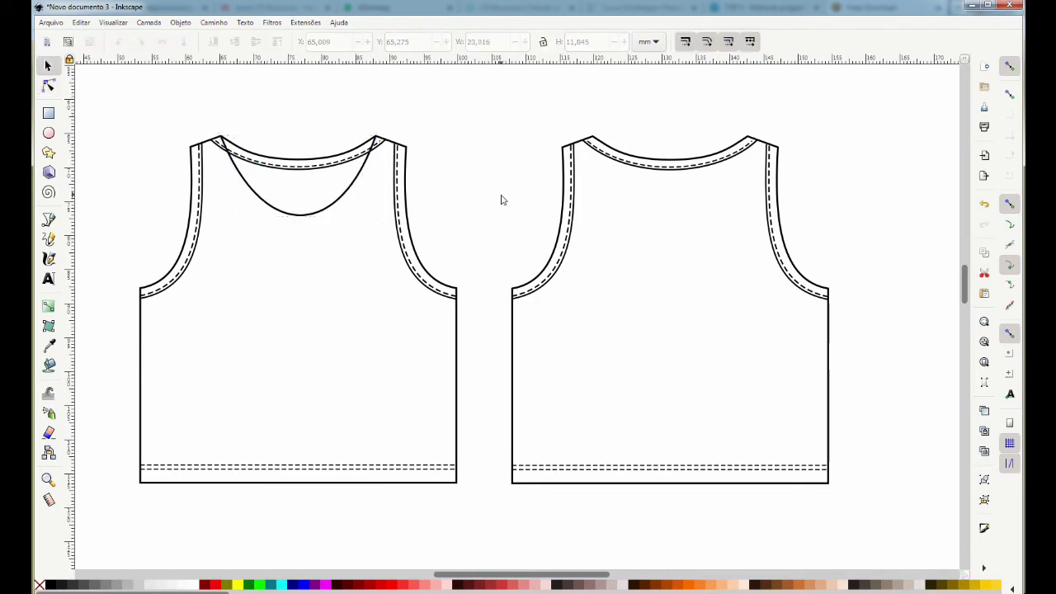
click(309, 212)
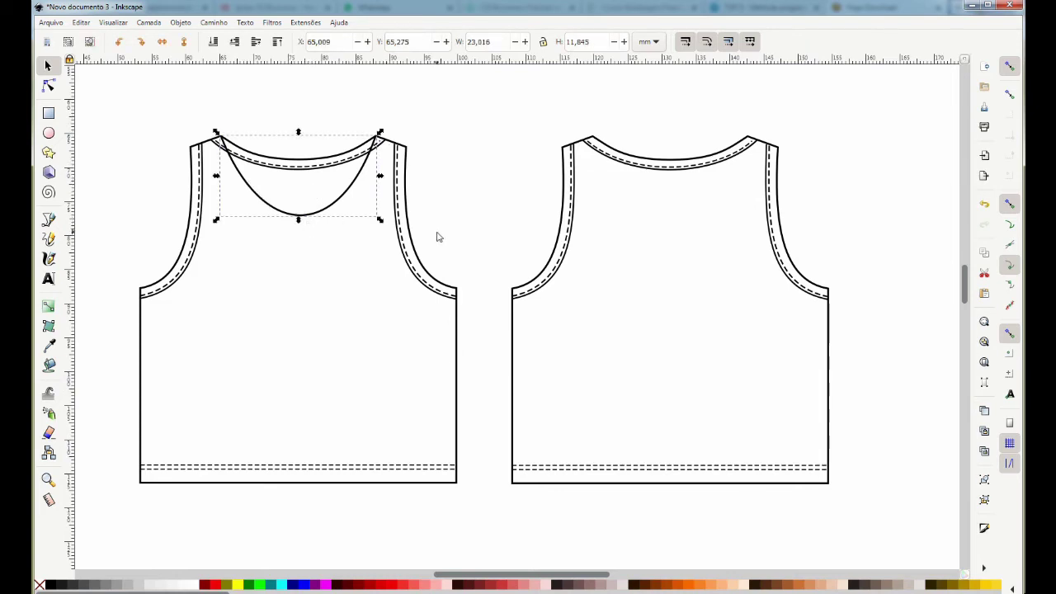
drag(437, 237, 240, 206)
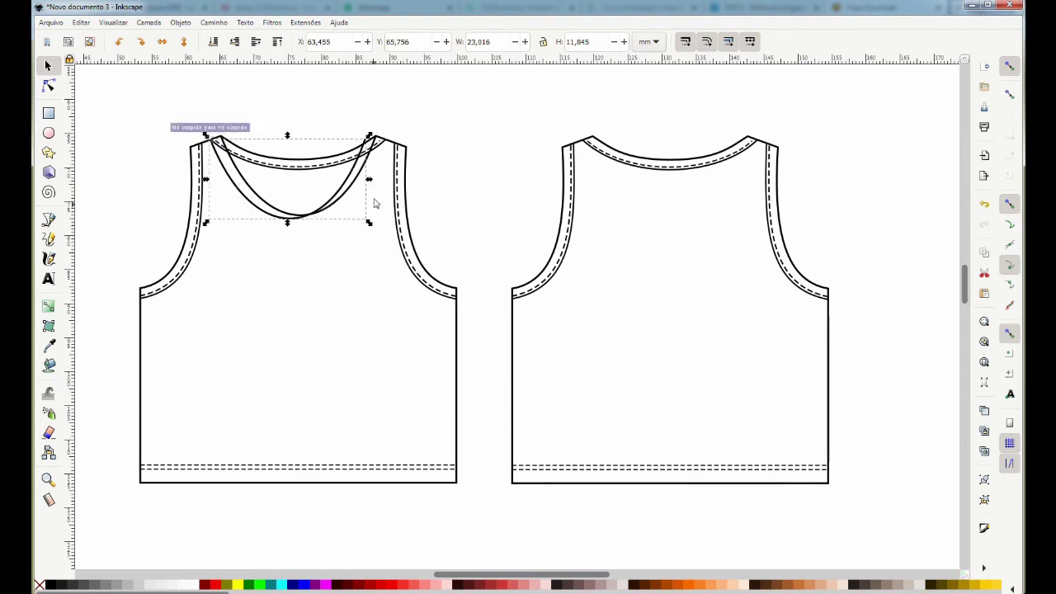
drag(370, 183, 386, 181)
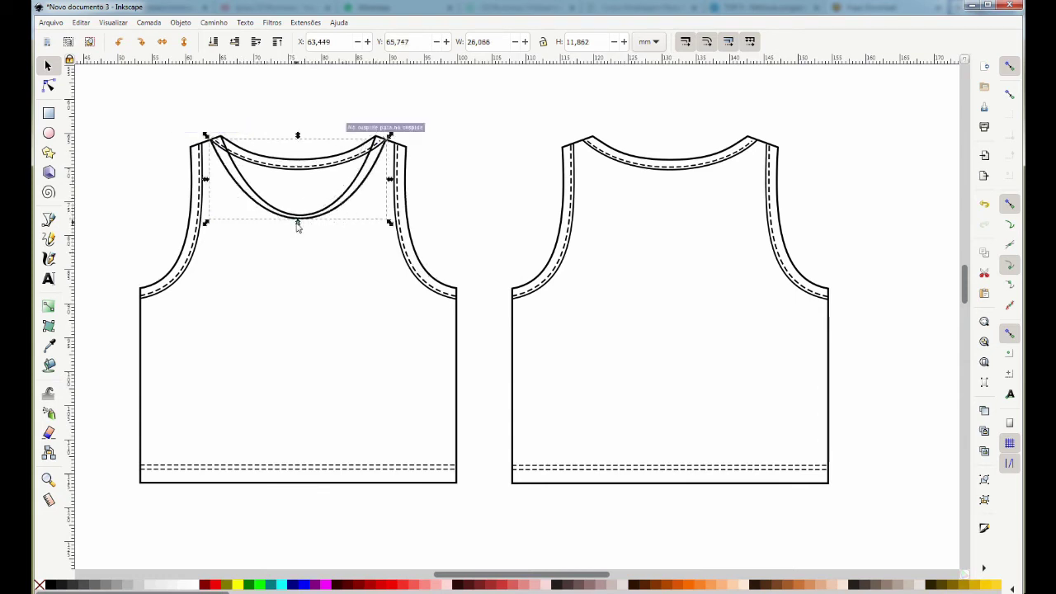
drag(300, 233, 299, 235)
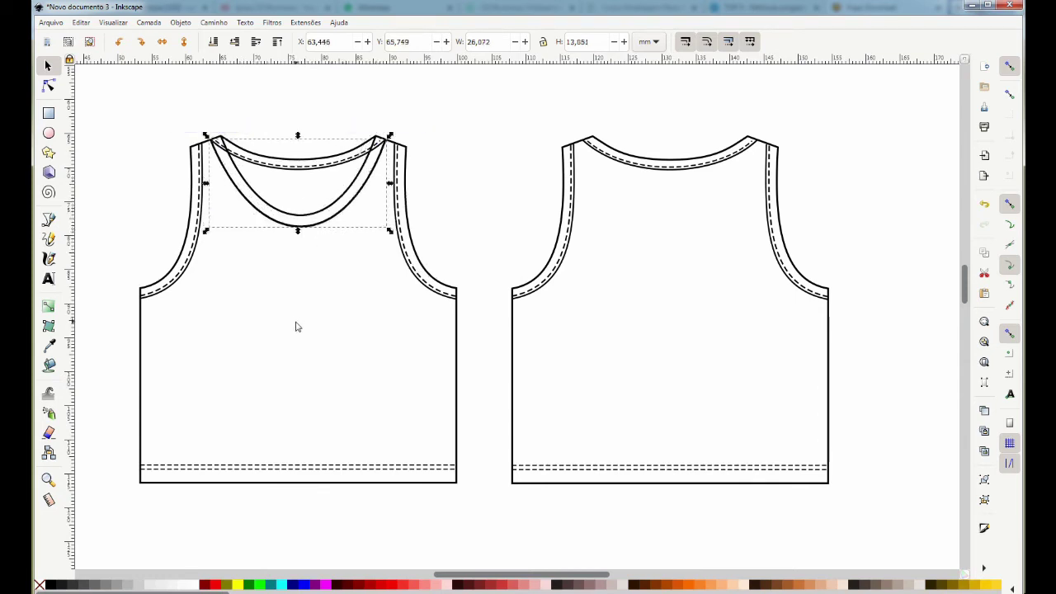
click(48, 480)
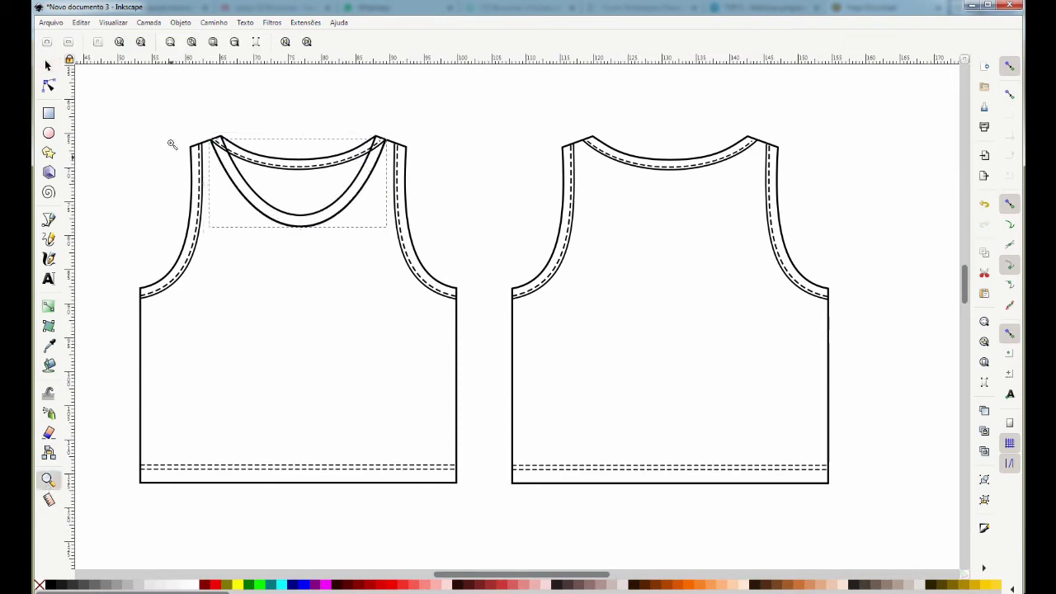
drag(178, 108, 412, 248)
click(48, 65)
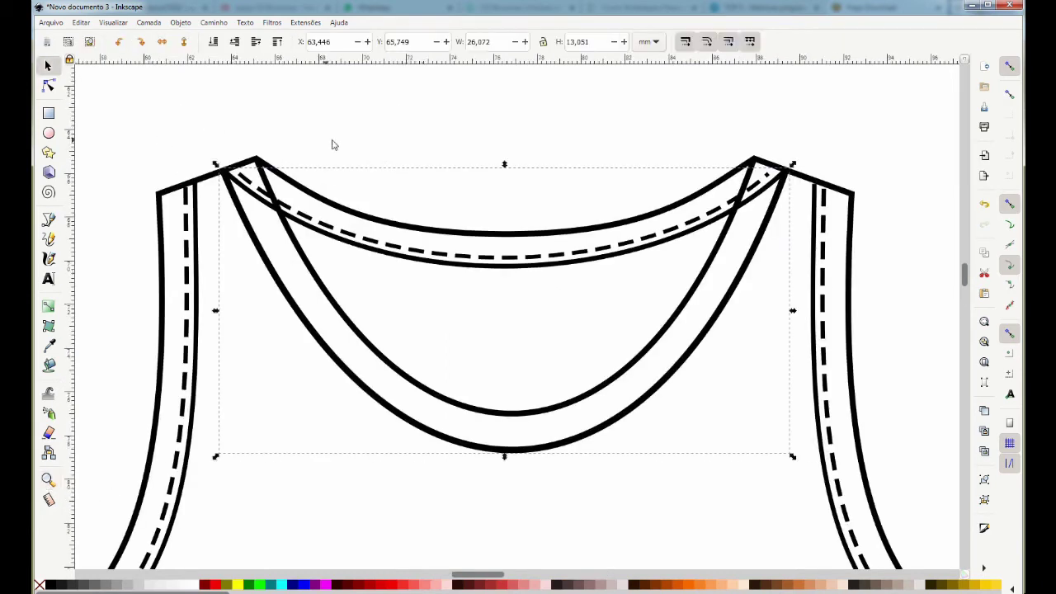
click(334, 145)
Duplicate the outer scoop curve as a thinner dashed line and place it alongside.
click(326, 351)
key(ctrl+v)
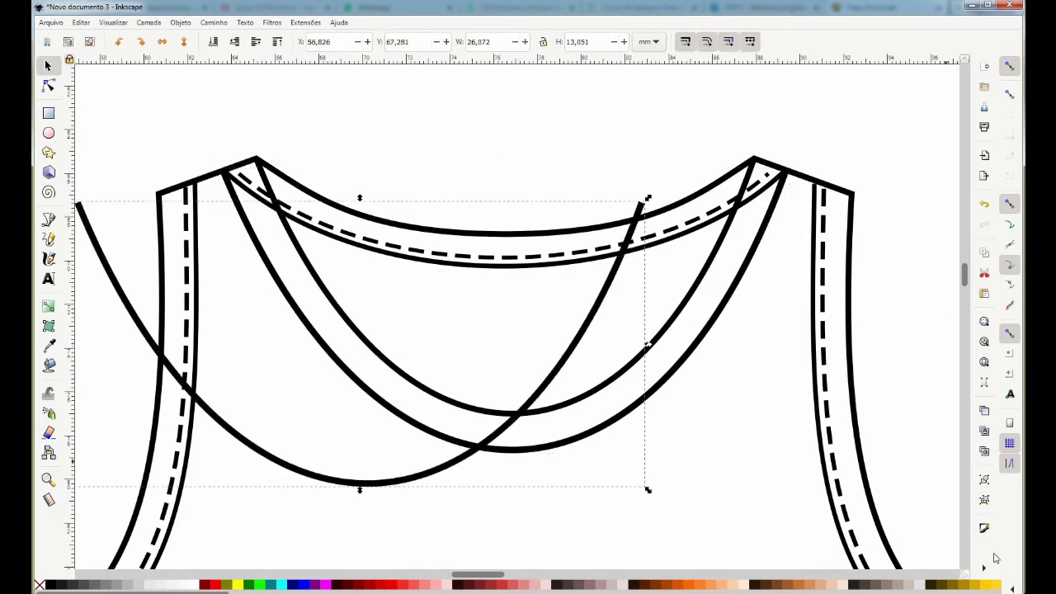
click(984, 528)
click(881, 138)
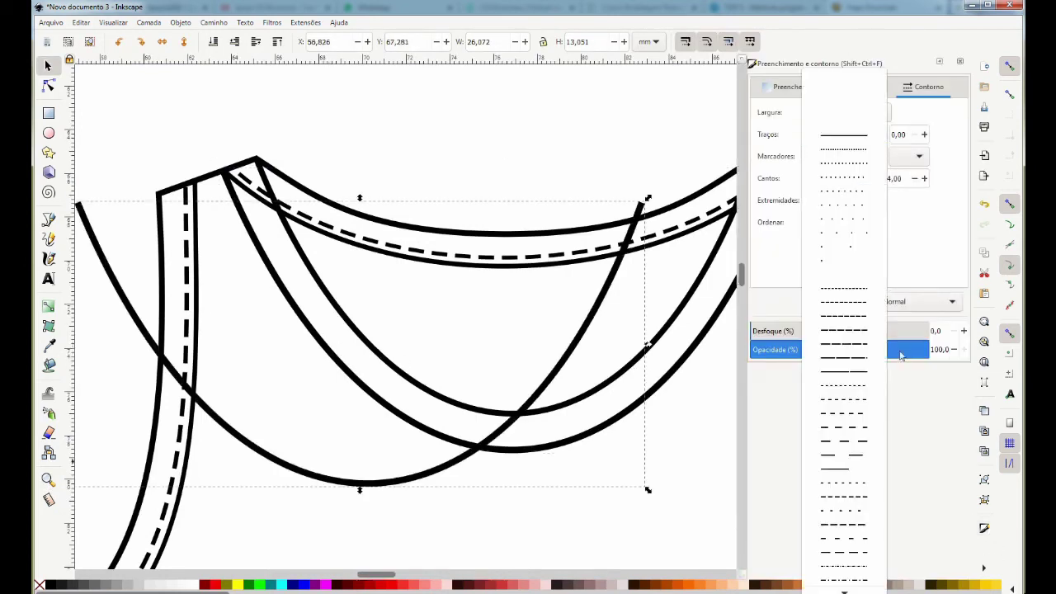
click(854, 504)
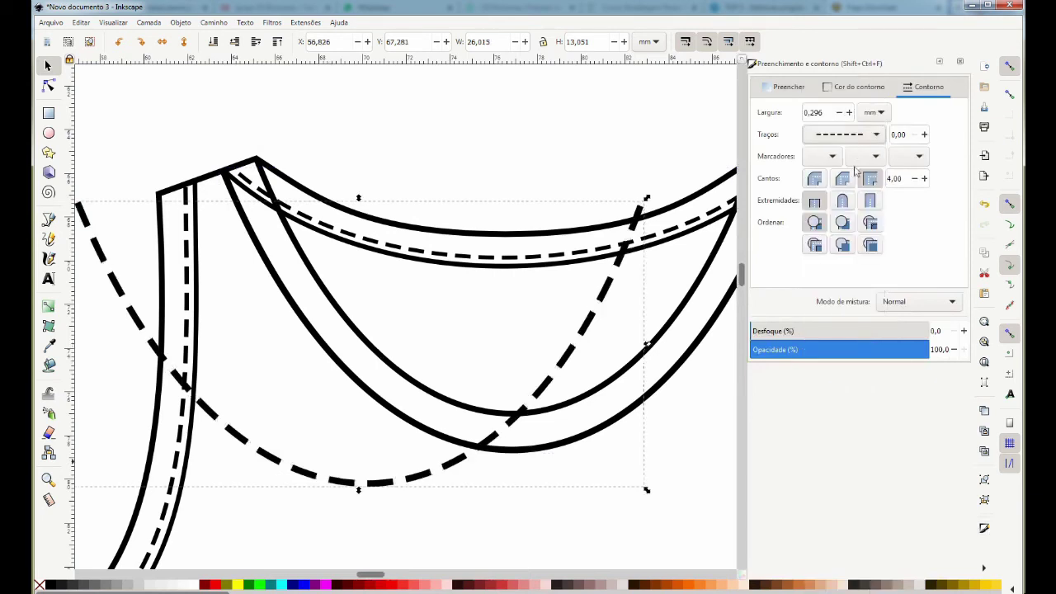
click(839, 112)
drag(275, 451, 438, 425)
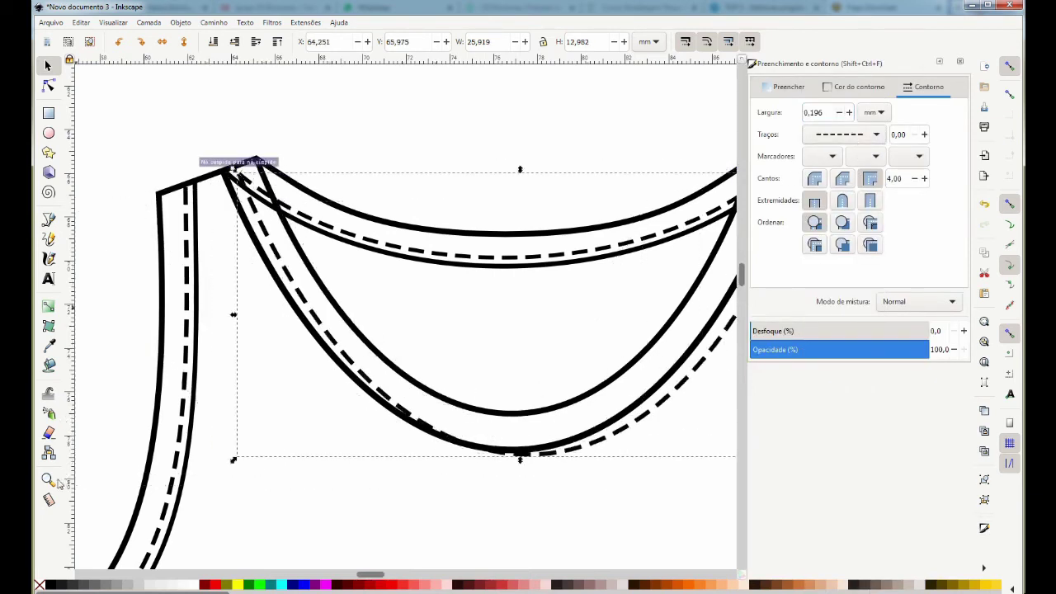
Scale the dashed copy so it fits inside the scoop neckline band.
click(47, 480)
click(484, 423)
shift+click(589, 412)
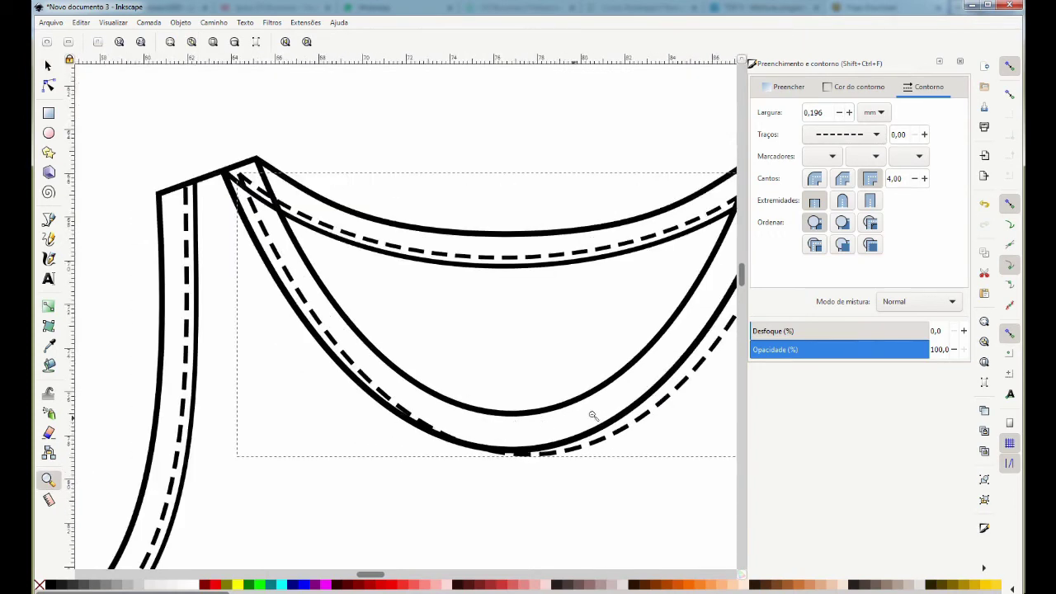
shift+click(675, 394)
click(960, 61)
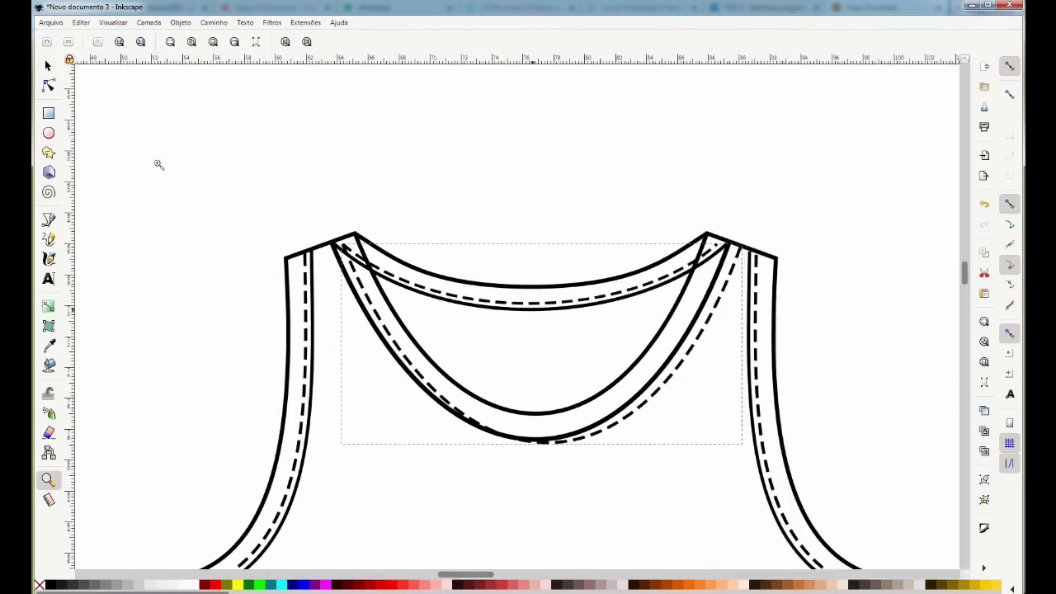
click(48, 64)
drag(748, 347, 723, 349)
drag(529, 450, 530, 438)
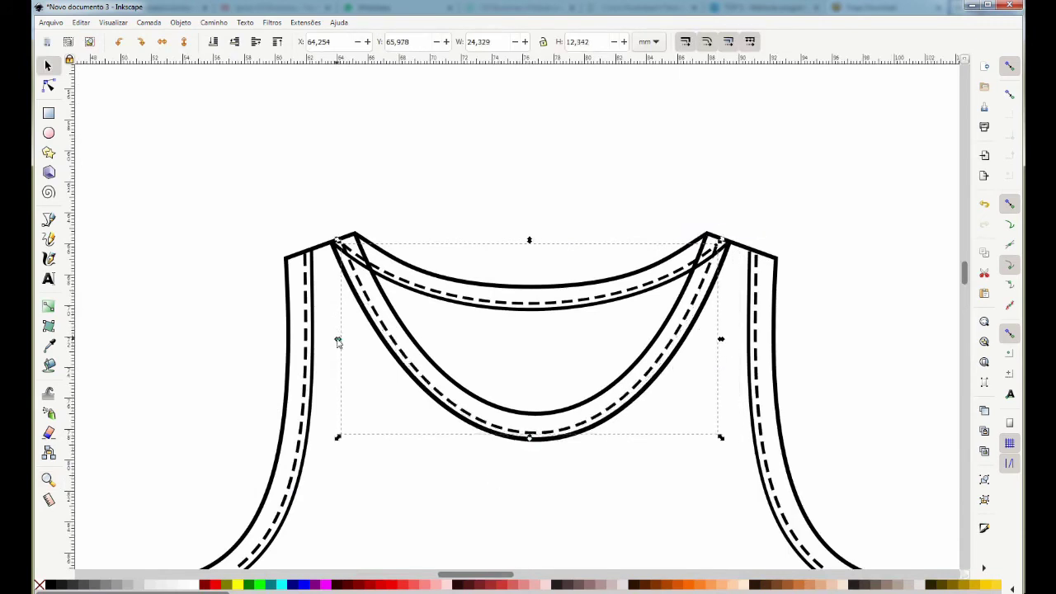
drag(339, 336, 335, 340)
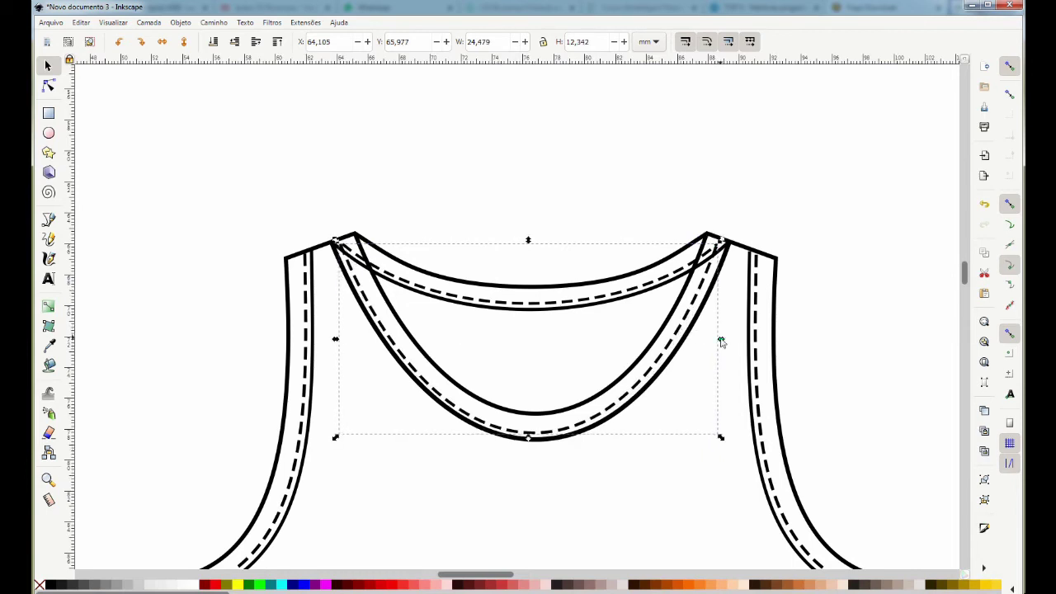
drag(721, 339, 723, 345)
click(417, 191)
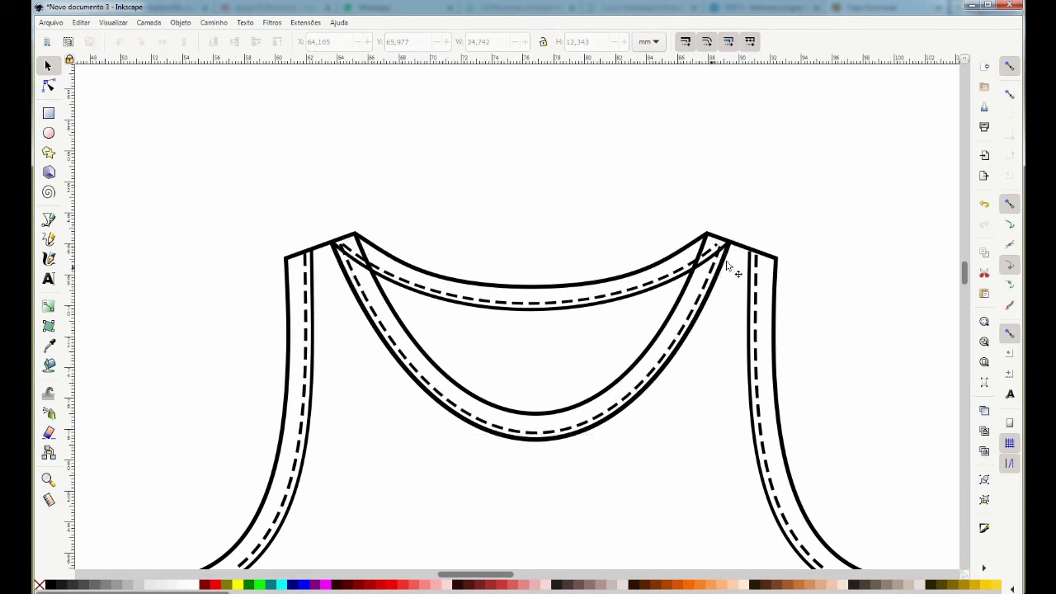
Move the old front neckline and its stitching up above the top.
click(407, 286)
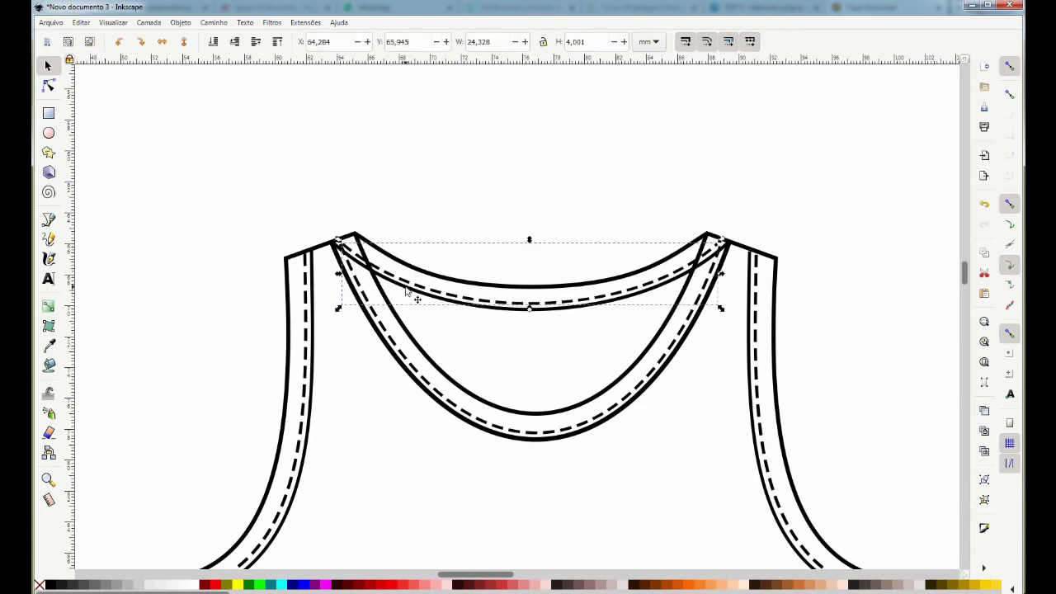
key(Escape)
mouse_move(298, 178)
mouse_down()
mouse_move(770, 315)
mouse_move(739, 323)
mouse_up()
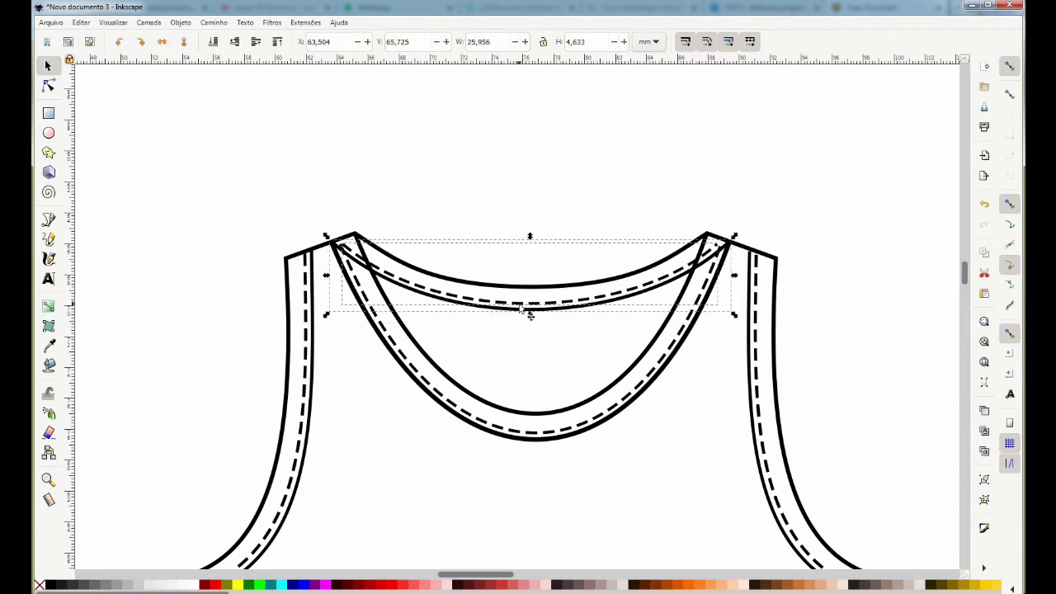
drag(522, 307, 531, 212)
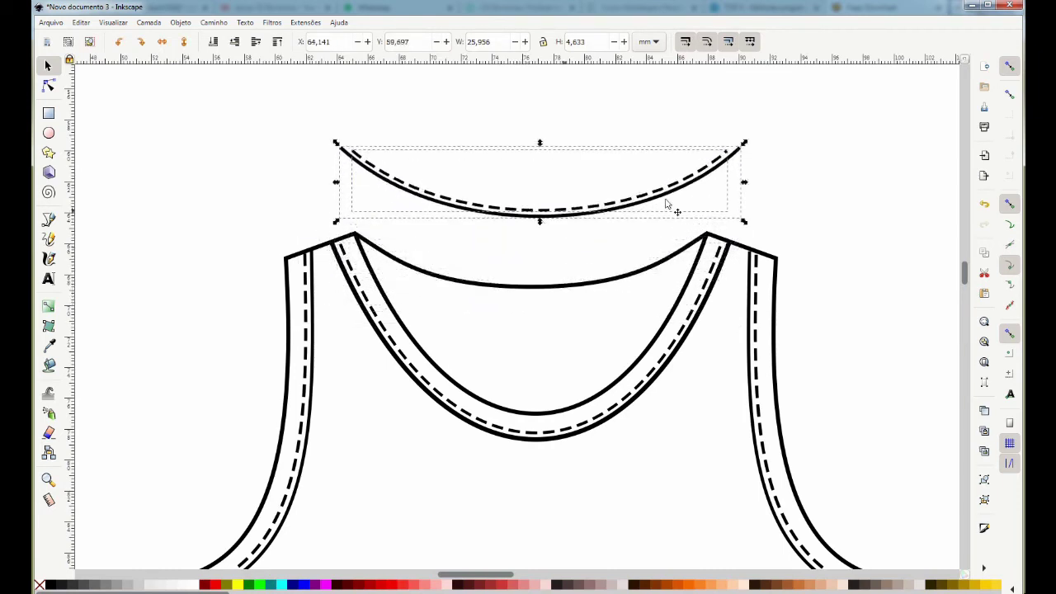
click(701, 224)
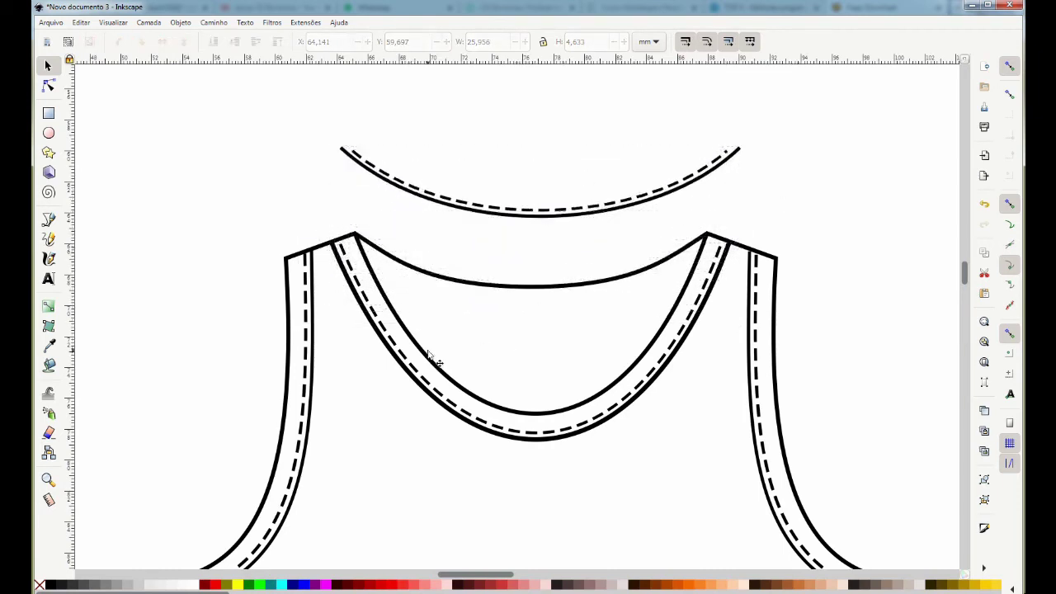
Paint-bucket fill the area inside the scoop neckline and colour it gray.
click(47, 368)
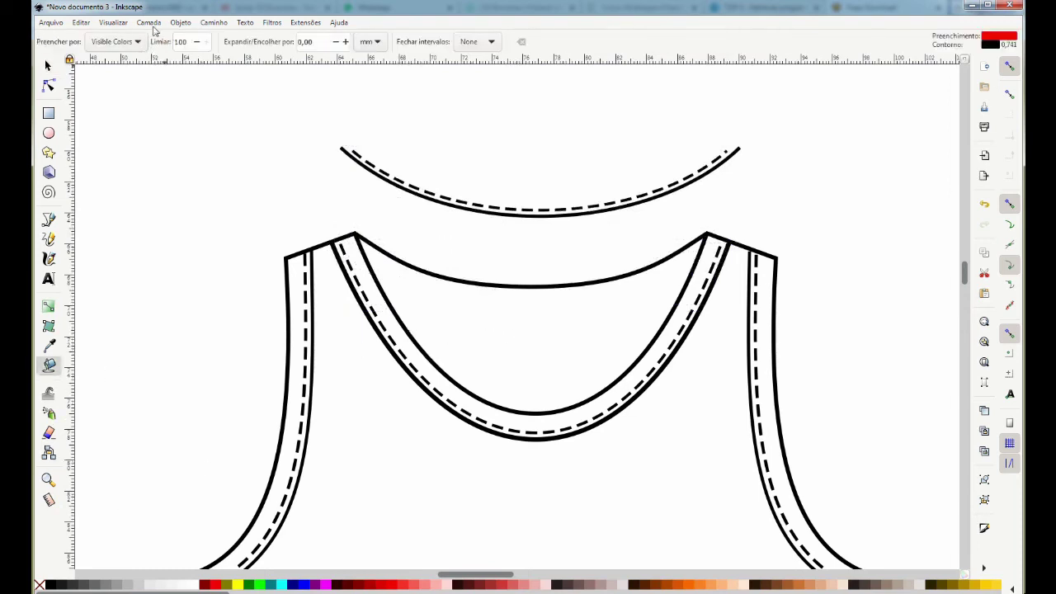
click(502, 337)
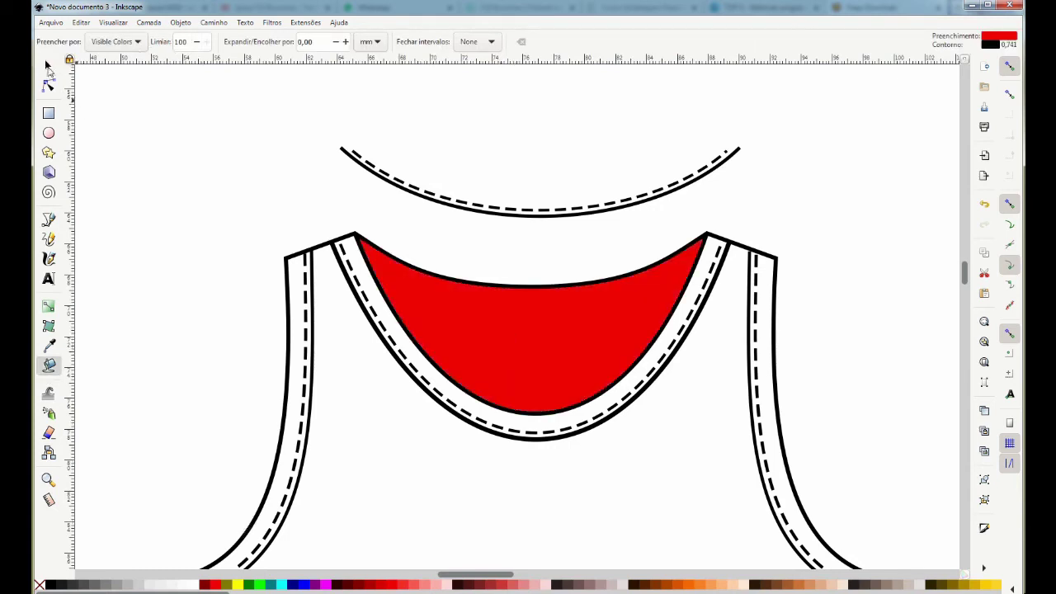
click(47, 66)
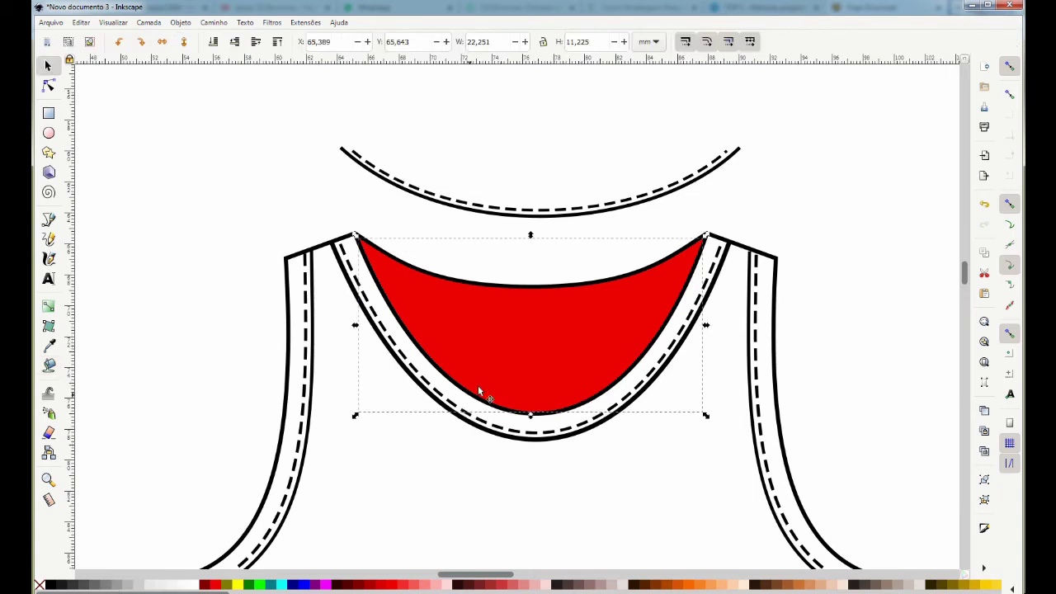
click(115, 586)
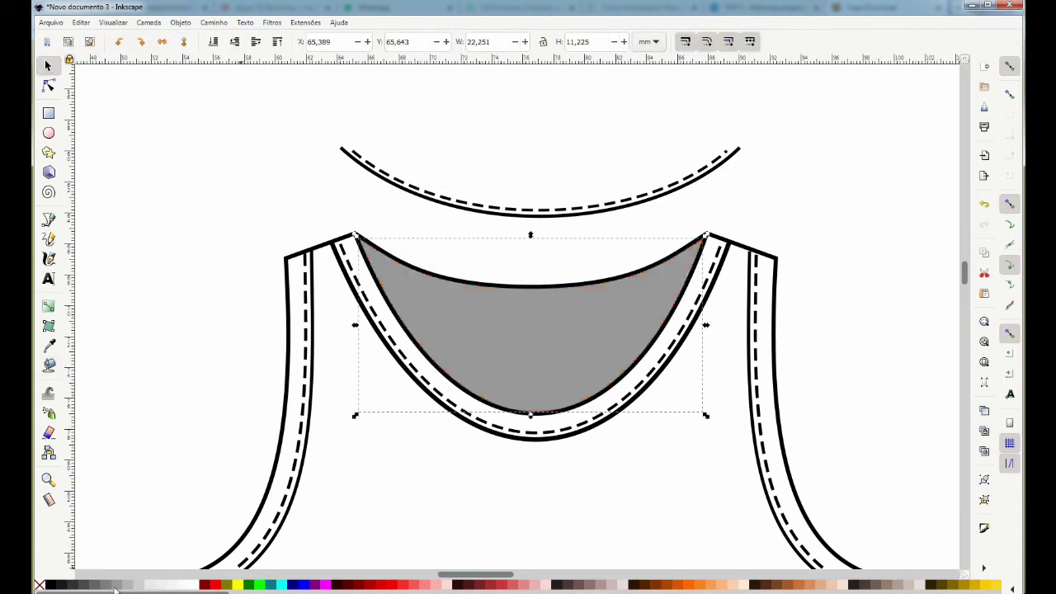
click(223, 336)
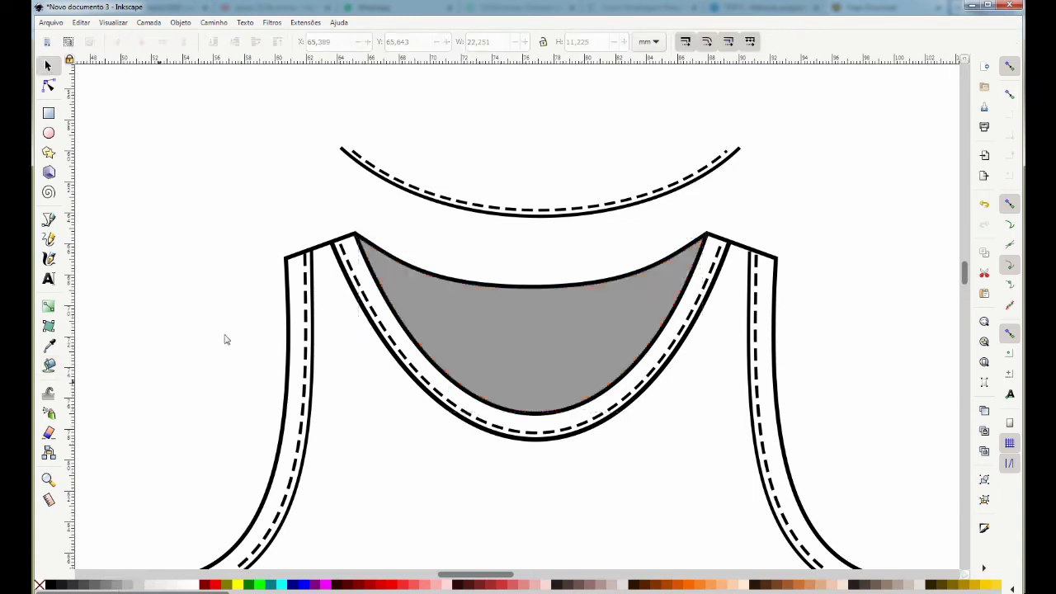
key(F3)
Drop the lifted neckline and dashed stitching onto the gray neckline, raised to the top.
click(56, 66)
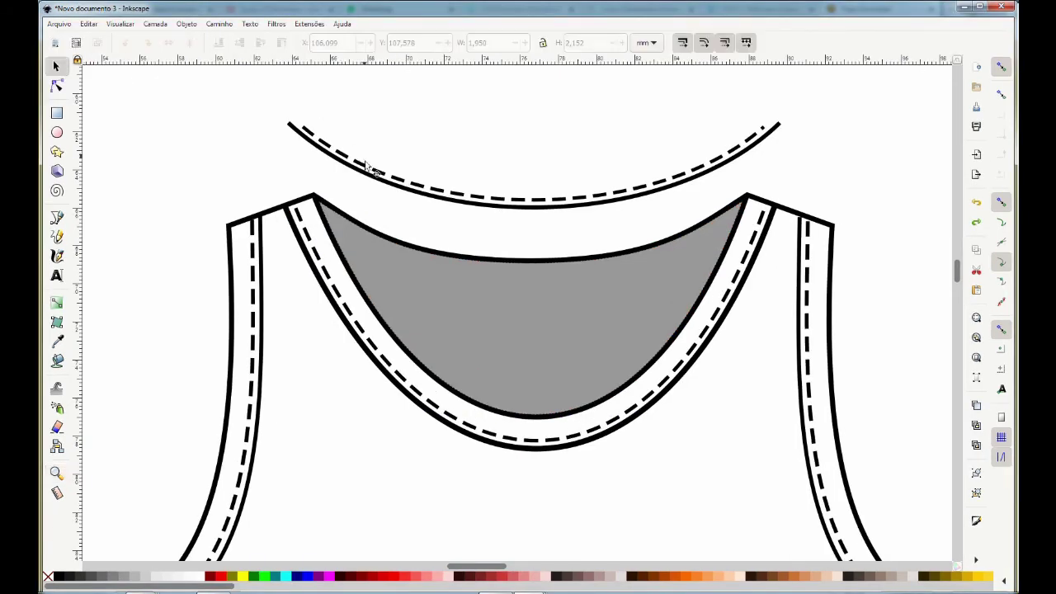
click(370, 178)
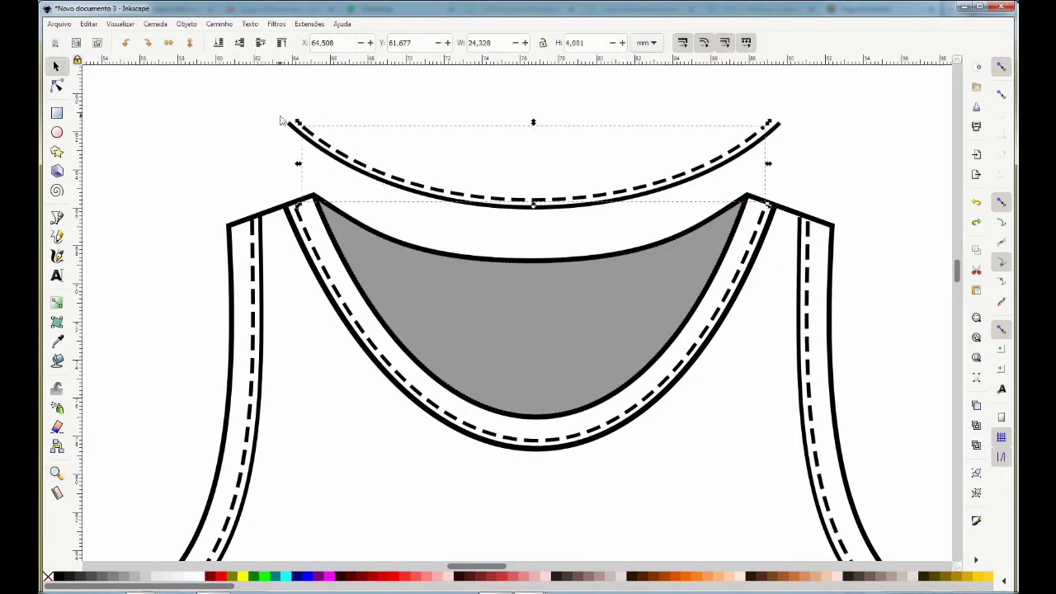
mouse_move(257, 87)
mouse_down()
mouse_move(648, 218)
mouse_move(818, 239)
mouse_up()
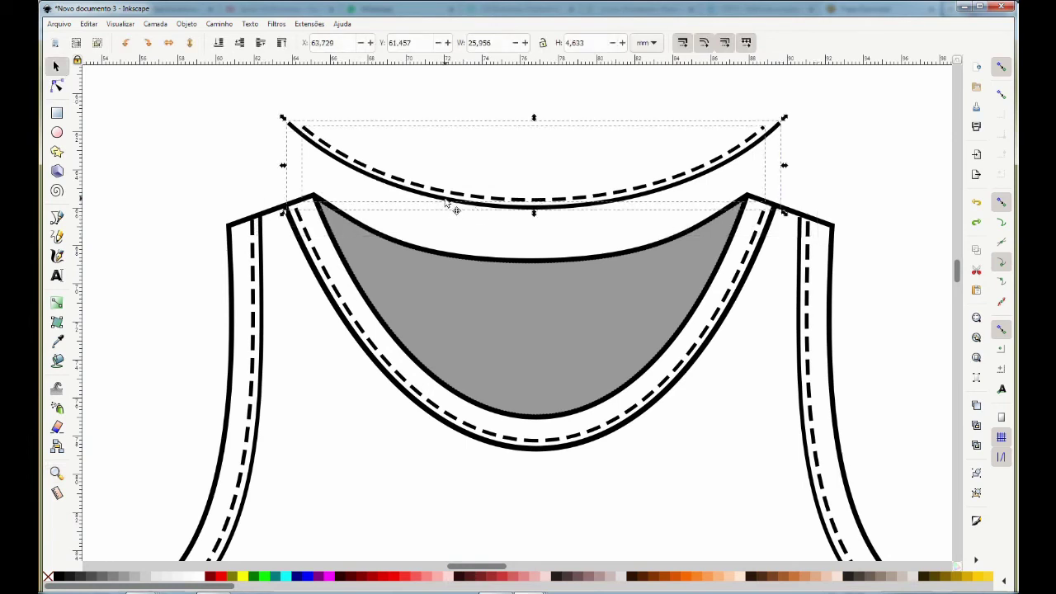
drag(445, 200, 401, 262)
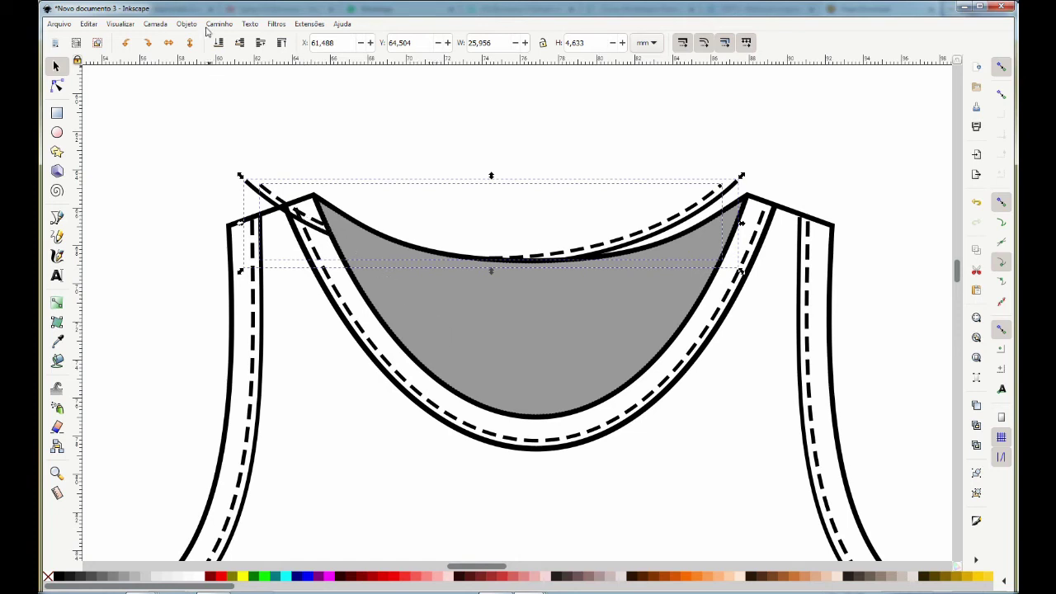
click(187, 23)
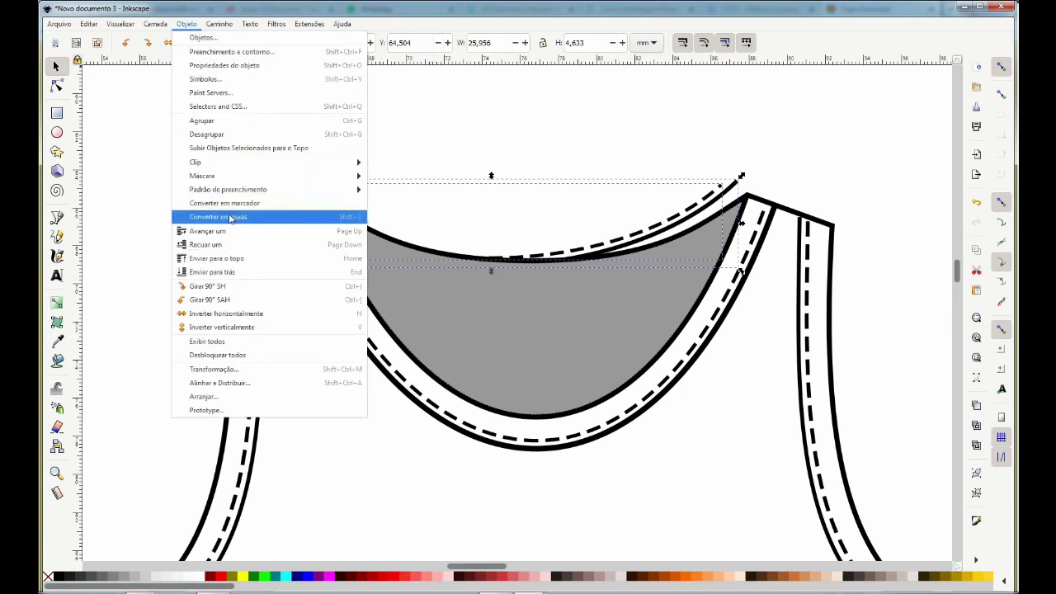
click(230, 261)
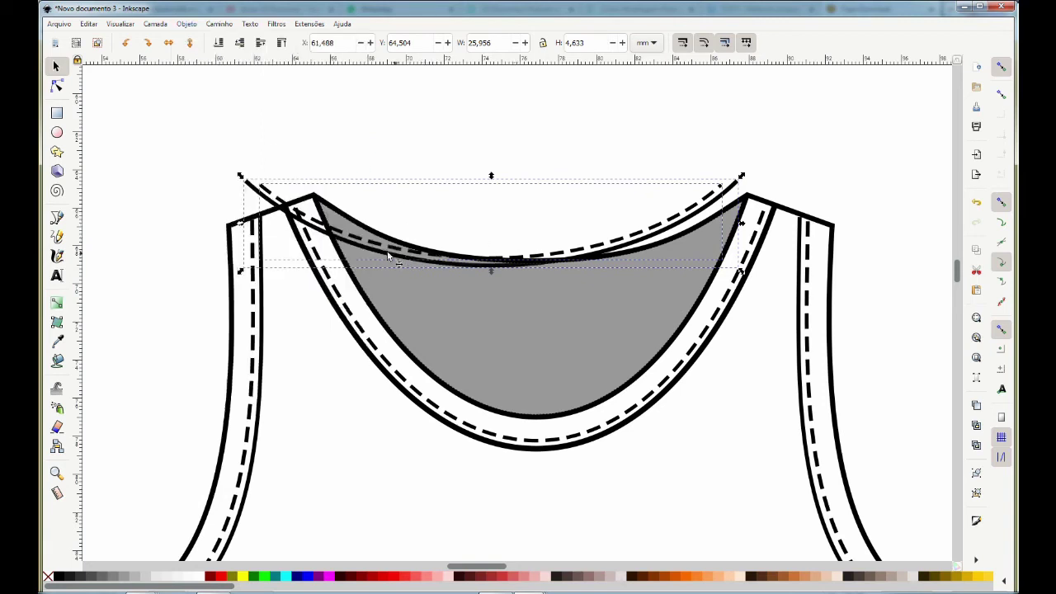
mouse_move(392, 262)
mouse_down()
mouse_move(442, 285)
mouse_move(426, 274)
mouse_up()
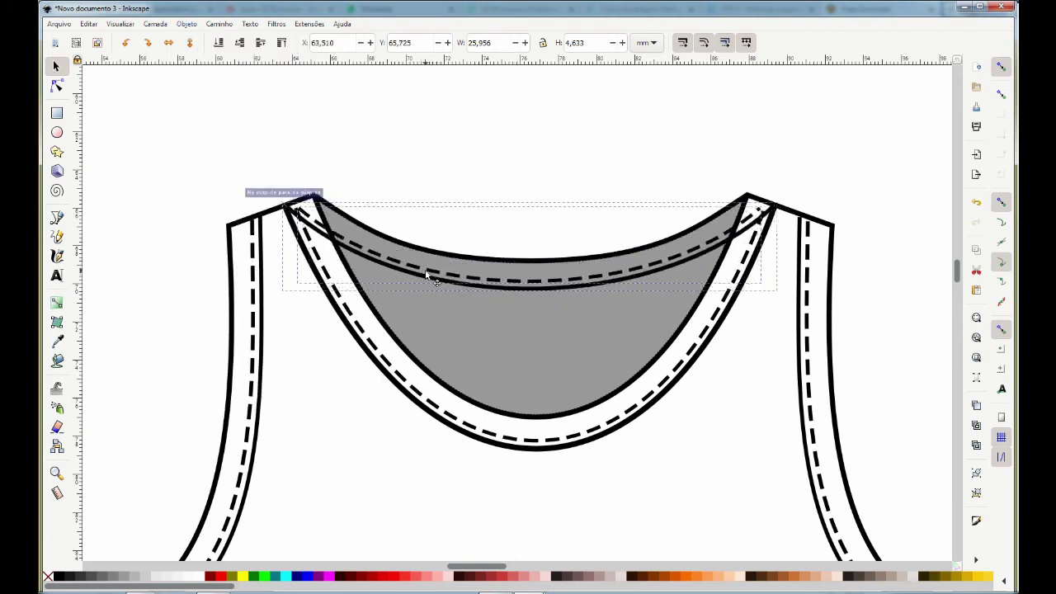
click(410, 146)
Clear the gray neckline shape's stroke using the X swatch, undoing an accidental nudge.
click(56, 472)
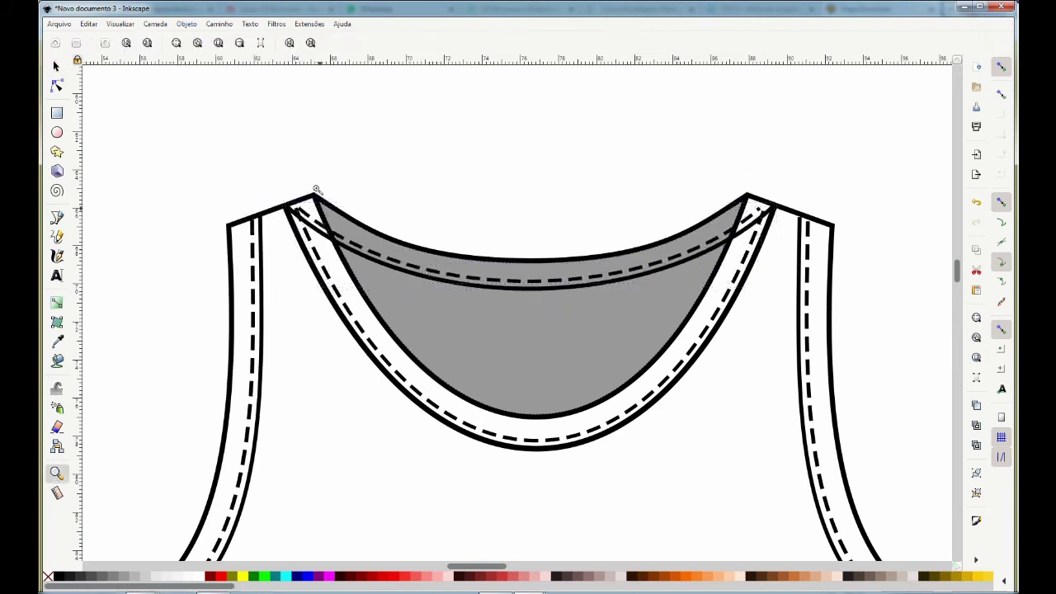
drag(295, 163, 453, 362)
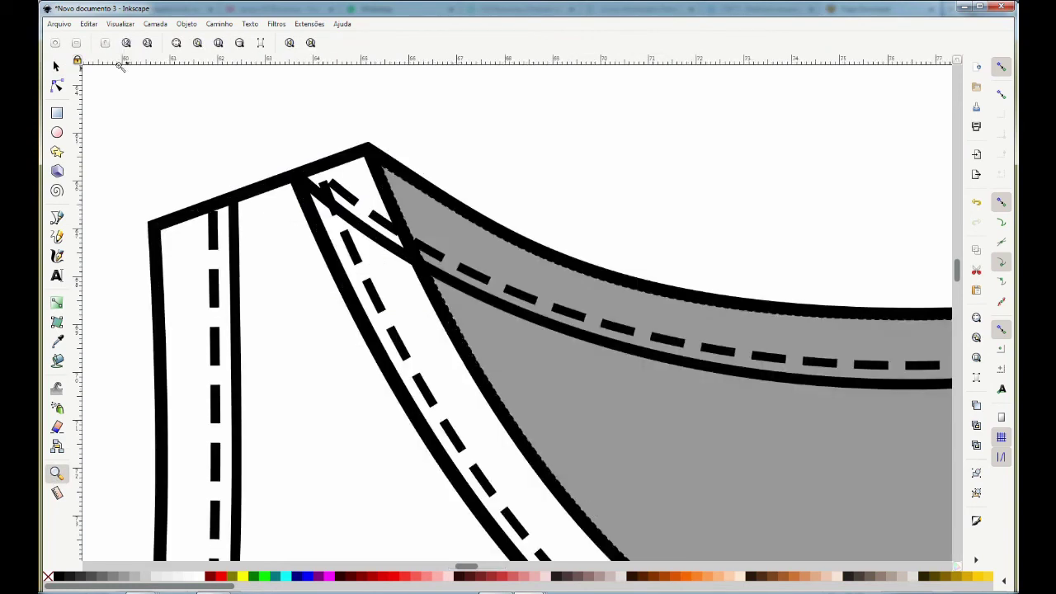
click(56, 66)
click(602, 413)
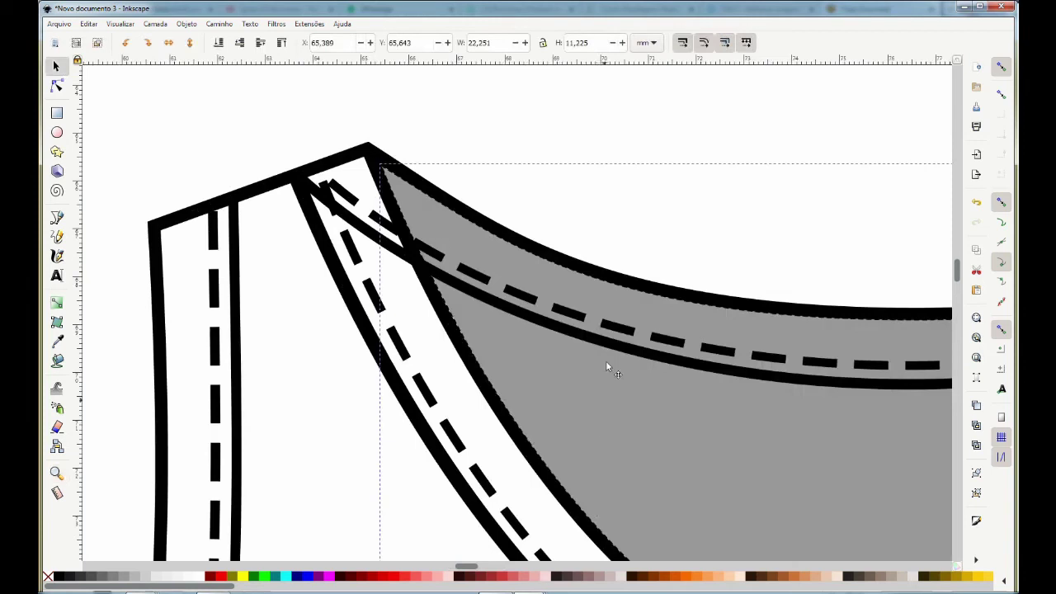
drag(606, 360, 611, 306)
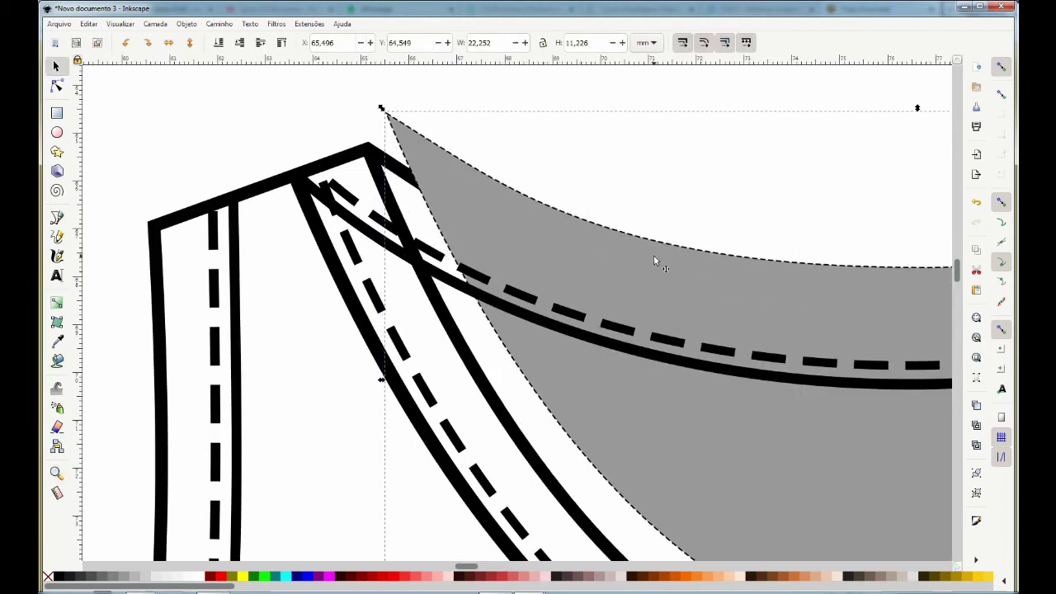
key(ctrl+z)
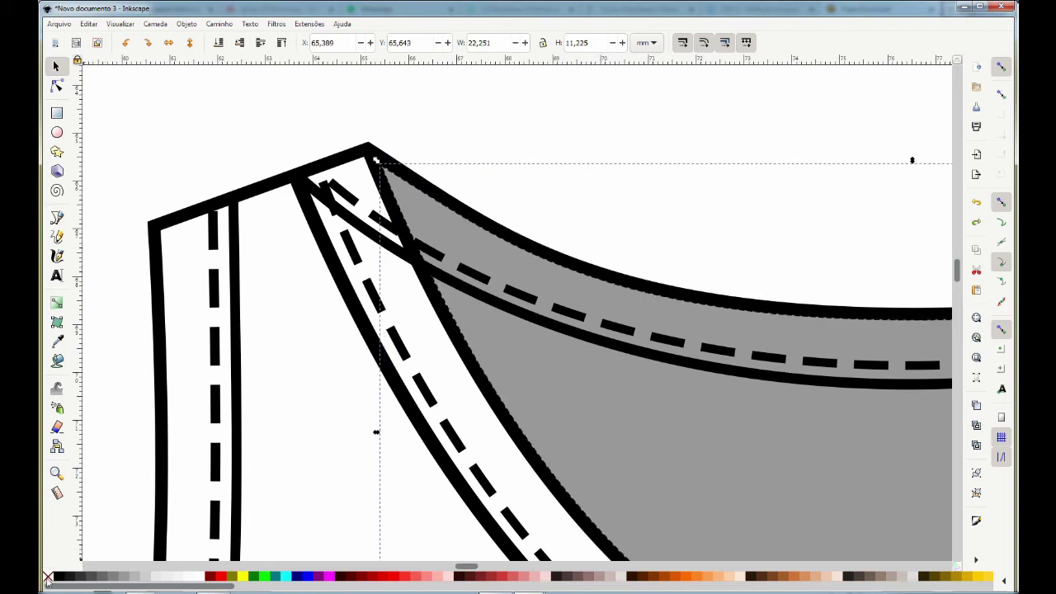
right_click(47, 578)
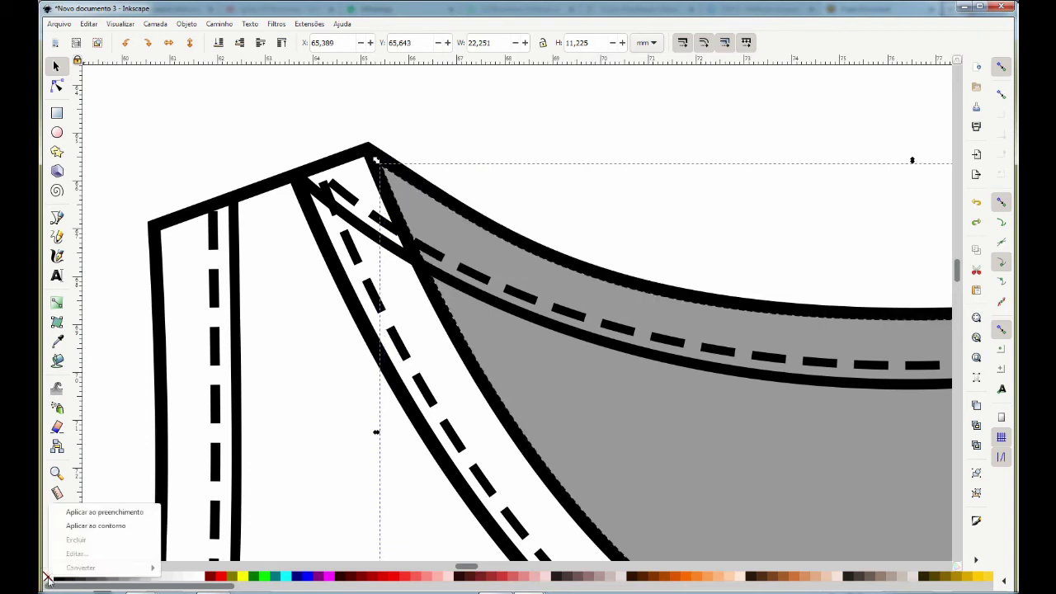
click(80, 528)
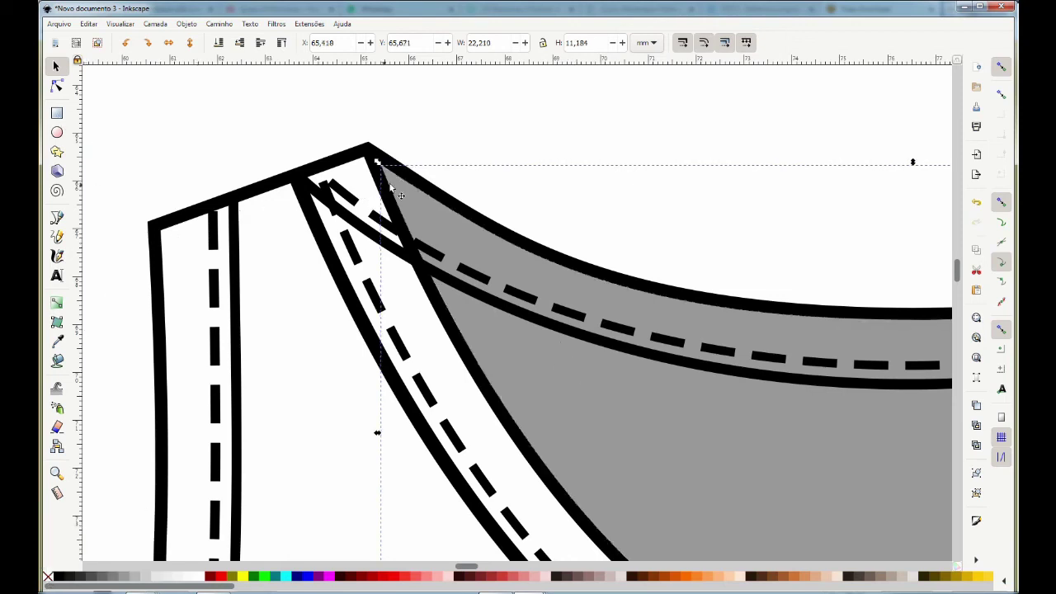
Select the neckline band's end node at the left strap and adjust its overhang.
click(58, 86)
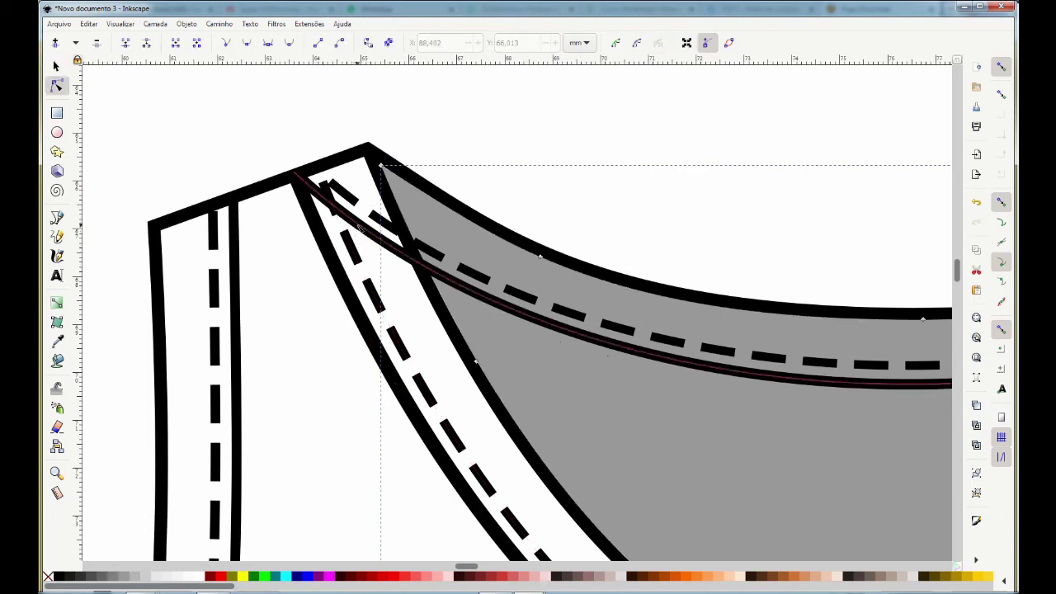
click(288, 125)
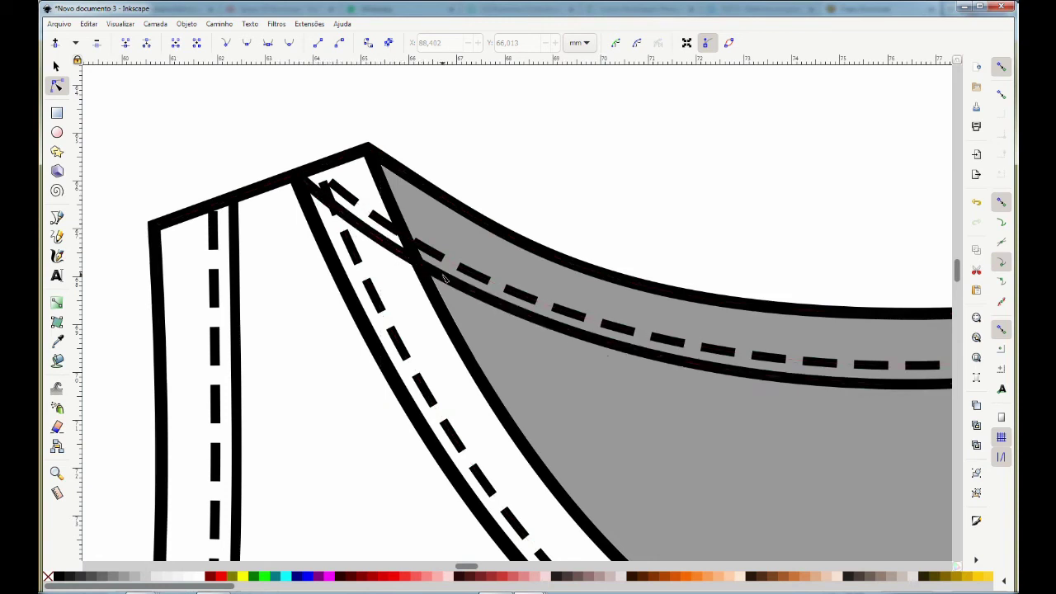
click(443, 281)
click(416, 262)
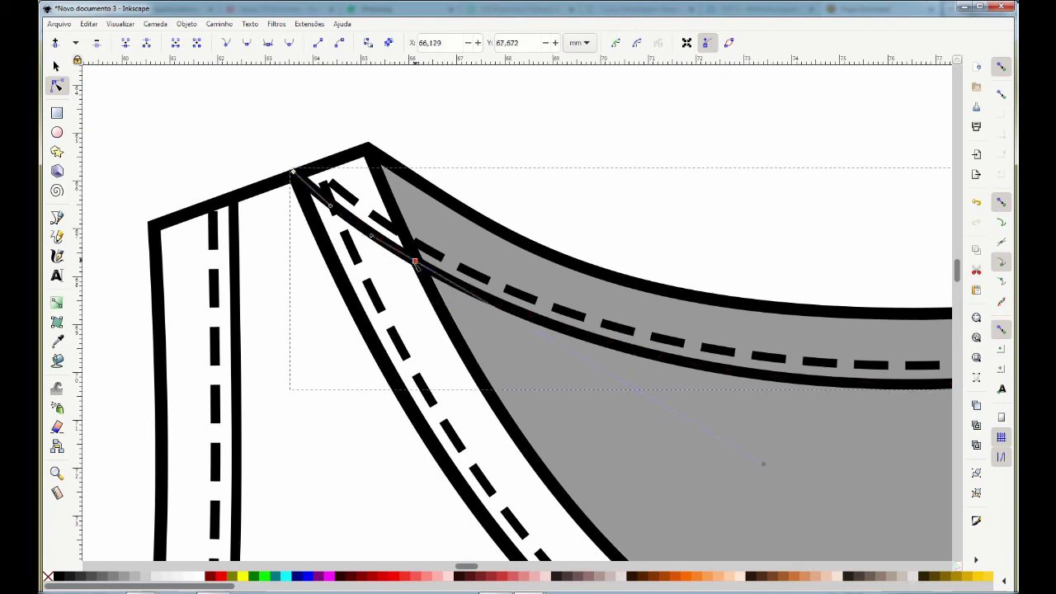
click(293, 171)
key(Delete)
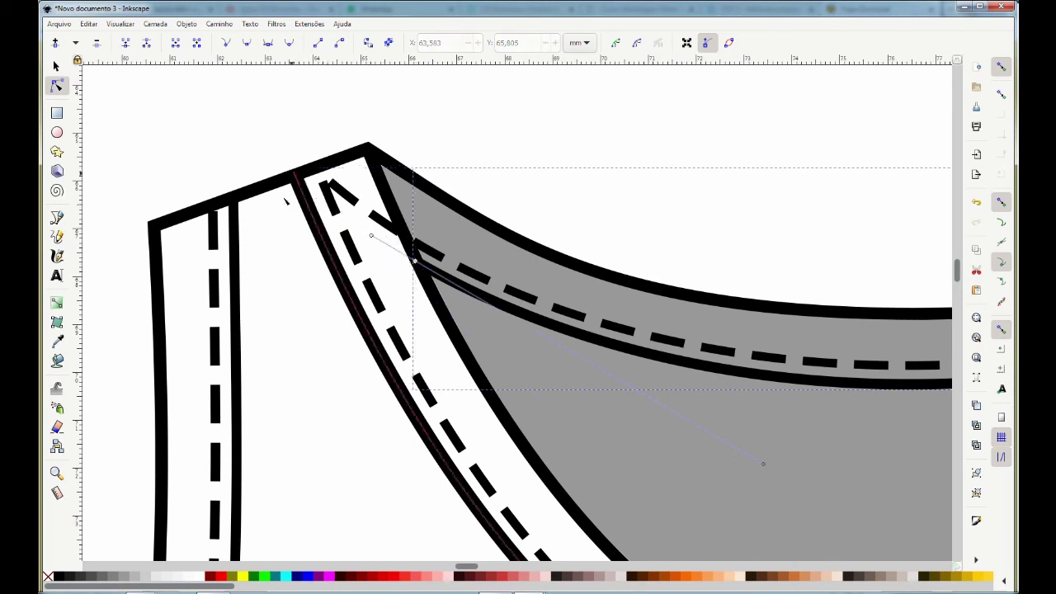
key(ctrl+z)
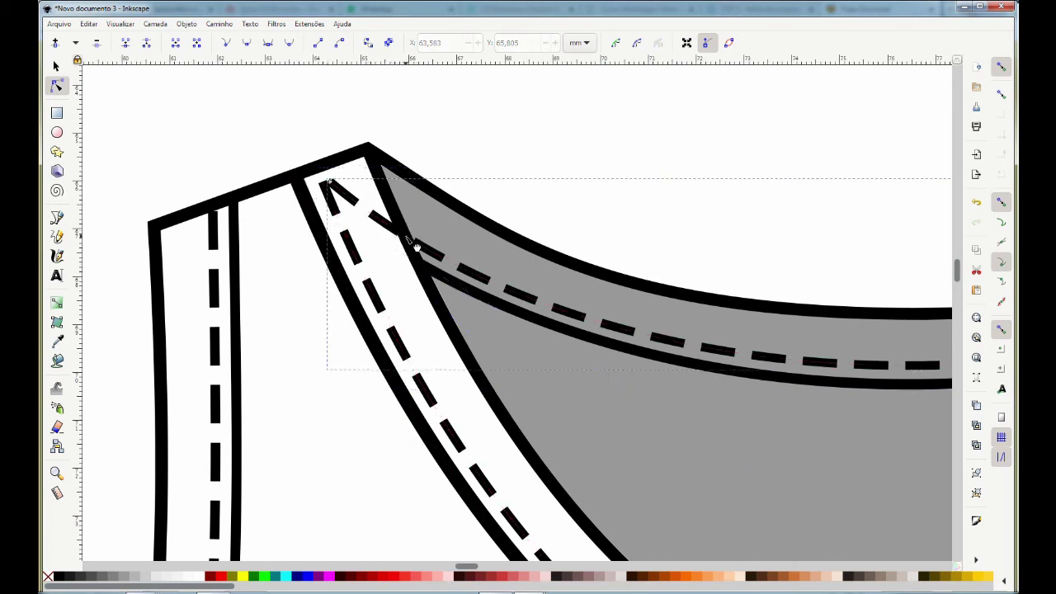
drag(406, 238, 730, 438)
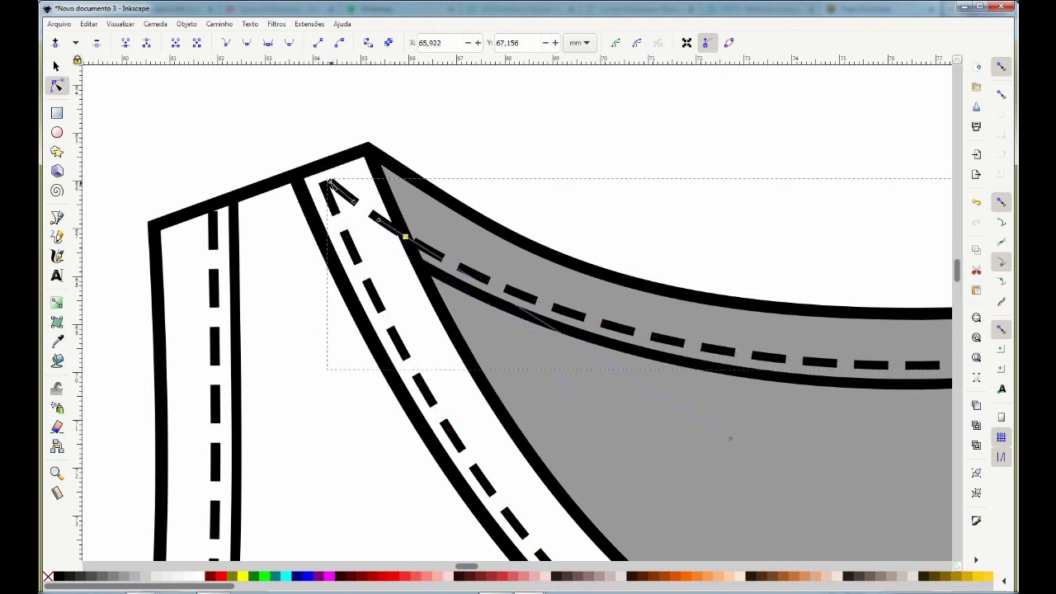
click(330, 181)
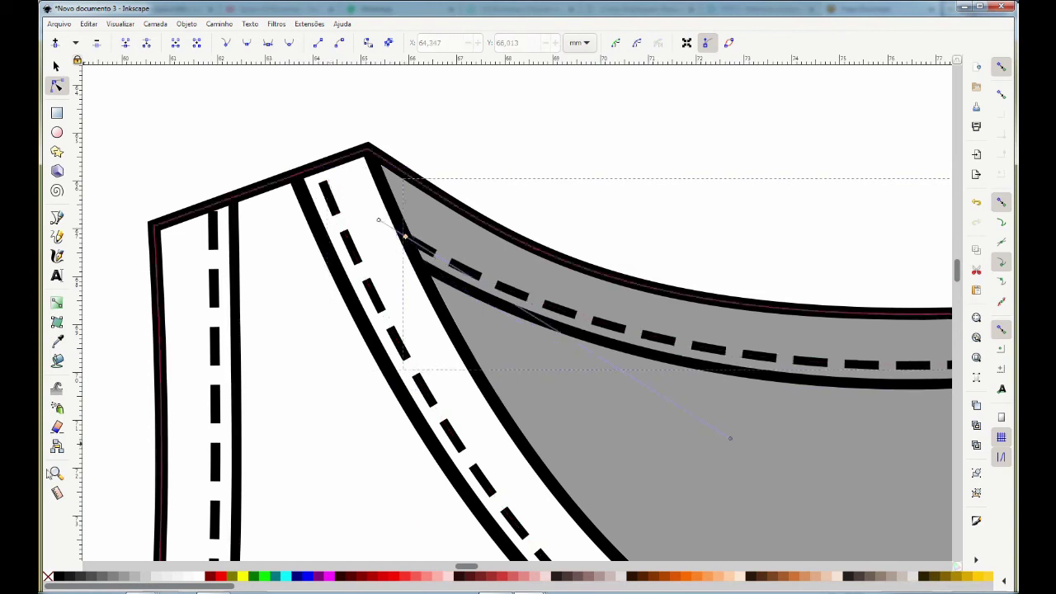
On the other shoulder, add a node where the band meets the strap and delete the overhang.
key(z)
click(197, 44)
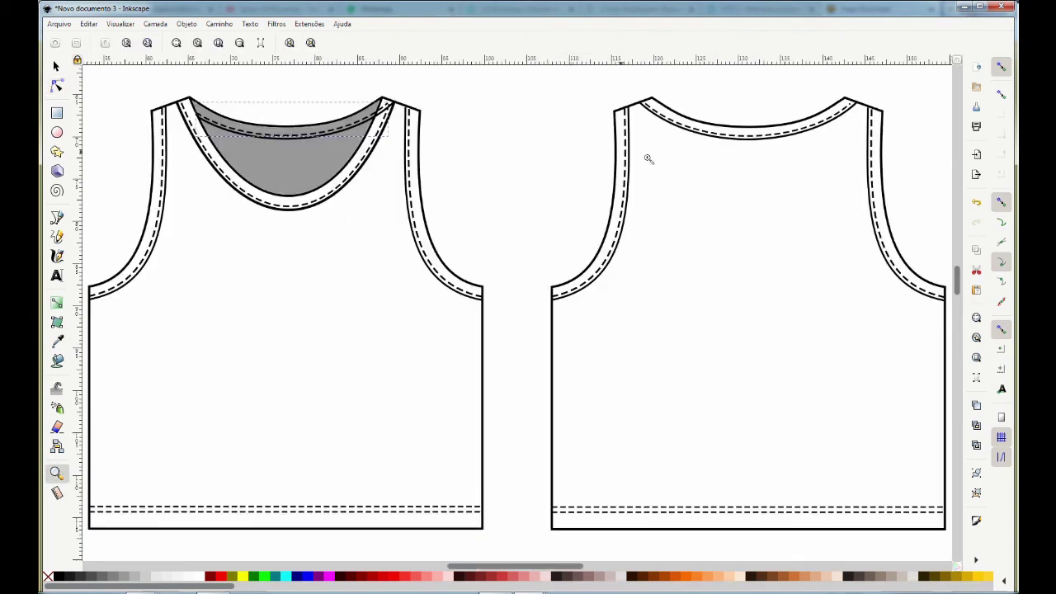
drag(346, 75, 453, 171)
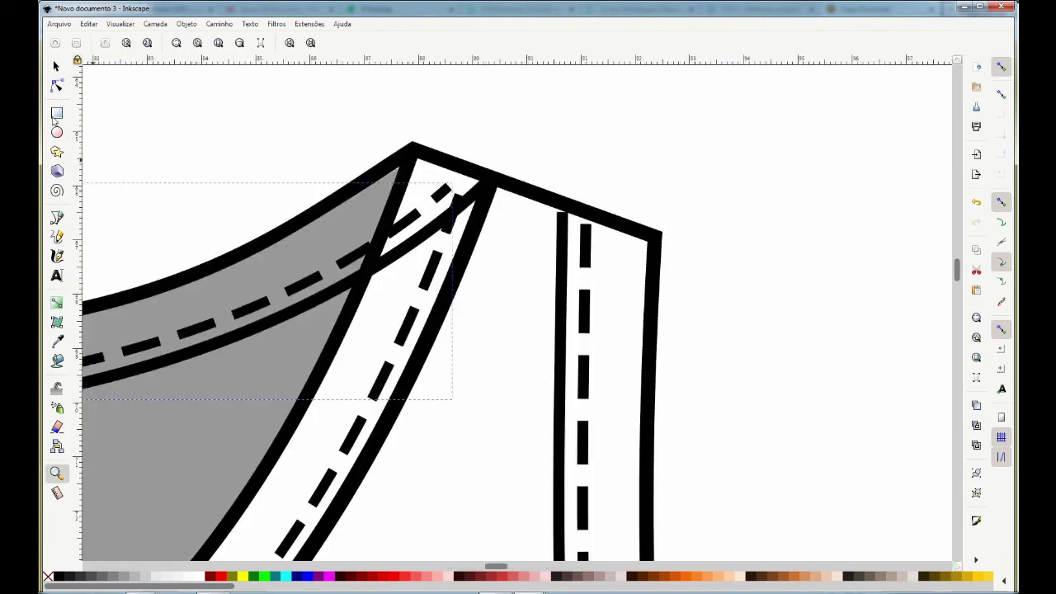
click(57, 86)
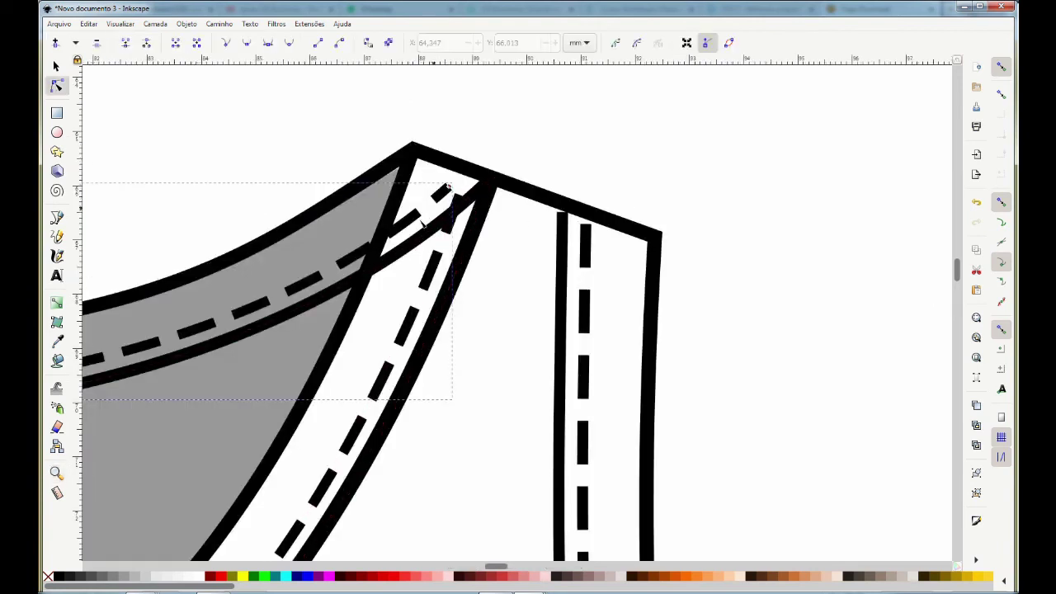
mouse_move(447, 187)
mouse_down()
mouse_move(493, 177)
mouse_move(375, 257)
mouse_up()
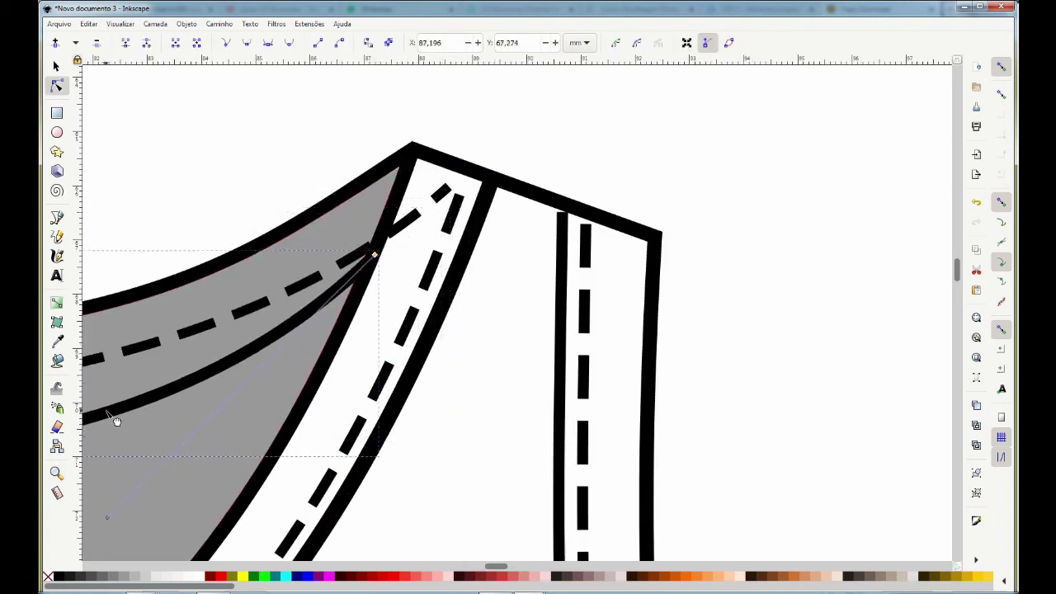
key(ctrl+z)
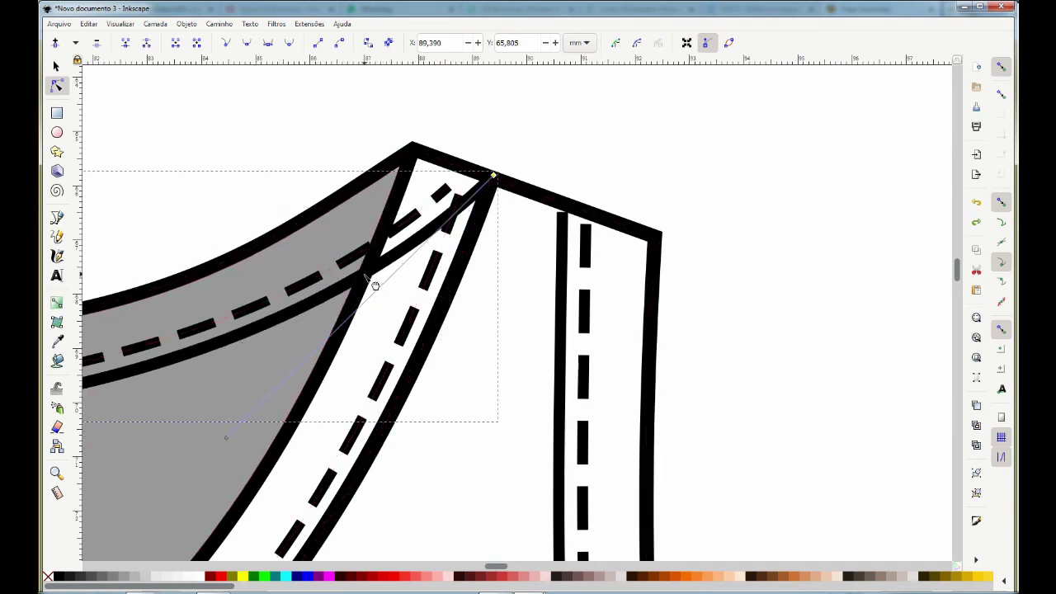
double_click(364, 274)
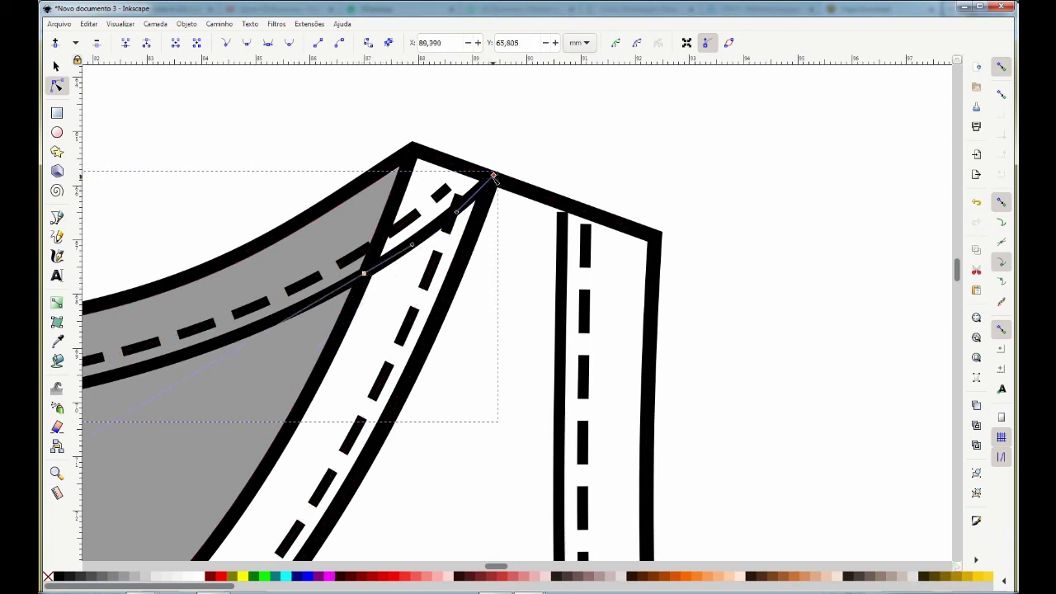
key(Delete)
Delete the dashed stitching's end past the strap, then zoom out to both tops.
click(446, 186)
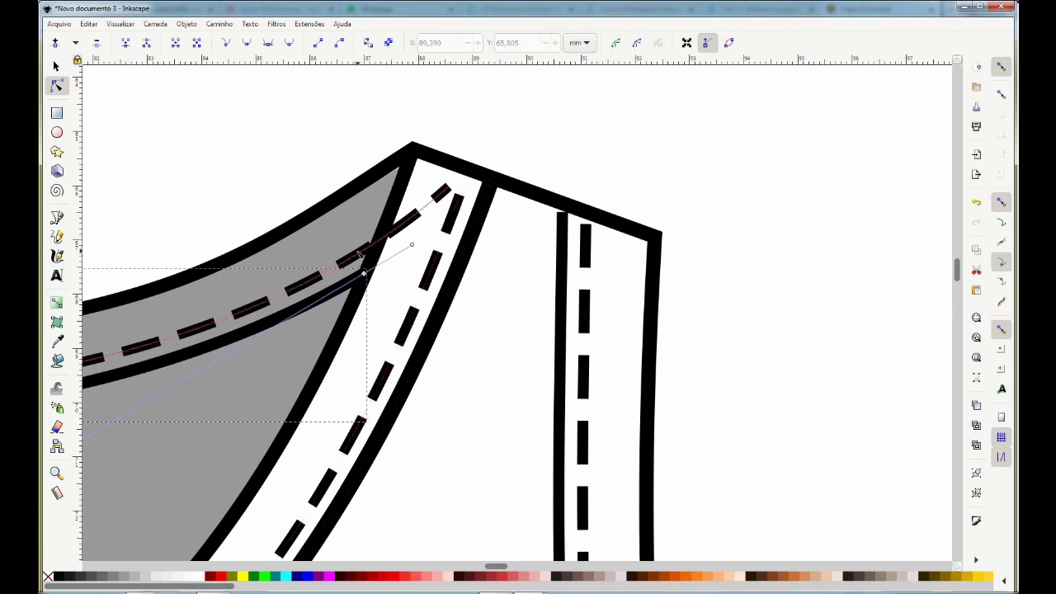
click(379, 239)
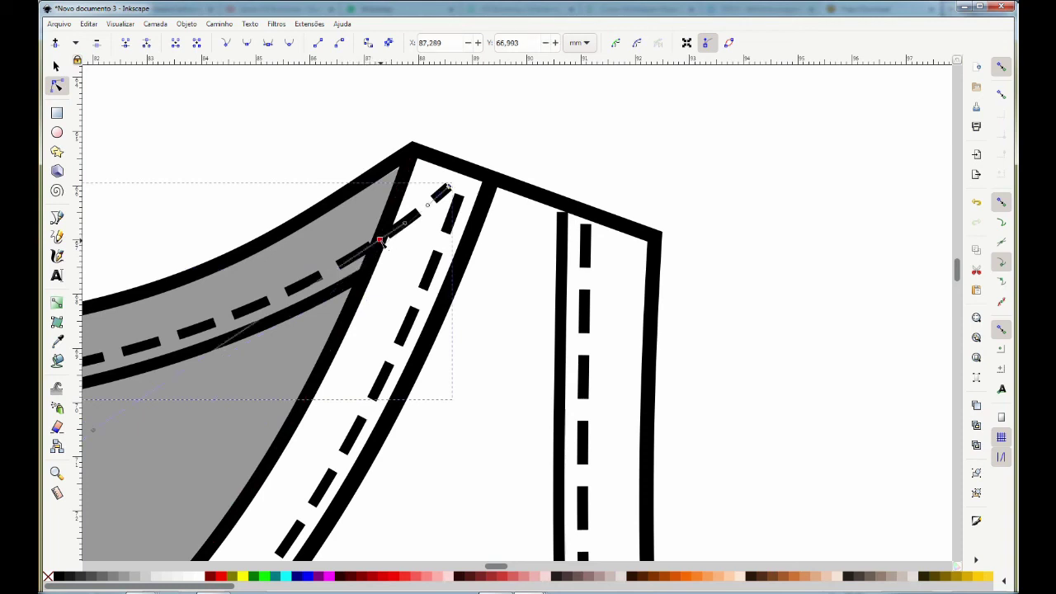
click(446, 187)
key(Delete)
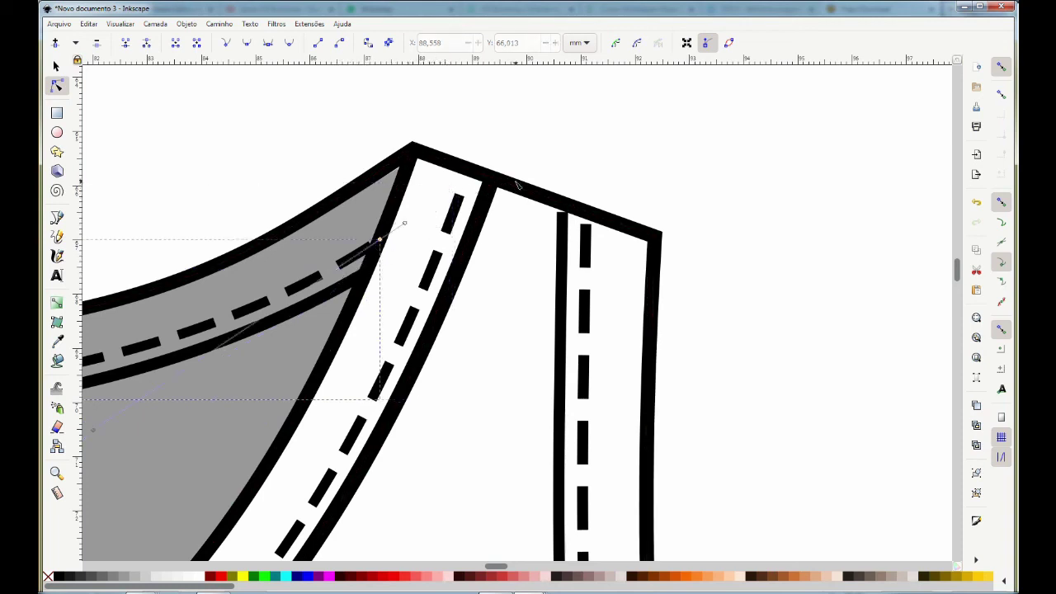
click(56, 472)
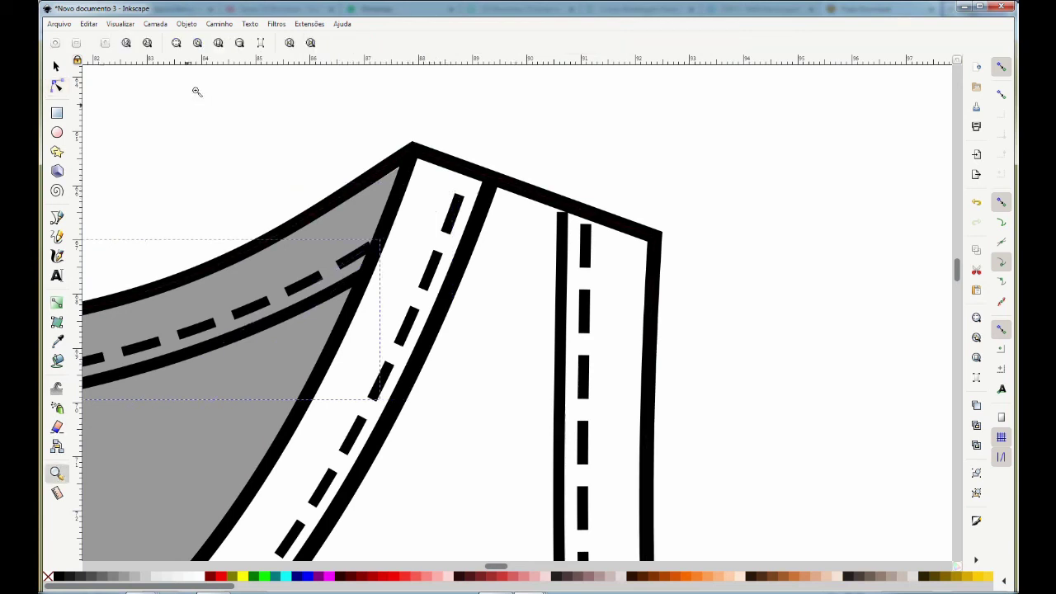
click(198, 42)
shift+click(375, 324)
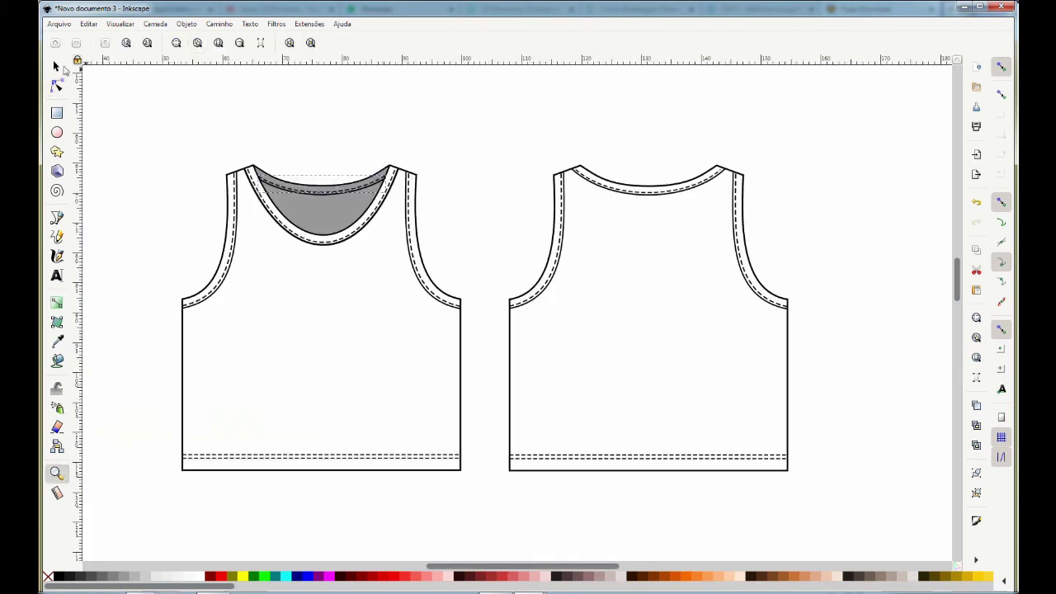
Add a 'Bainha 2cm' text label just below the front top's hem.
click(58, 66)
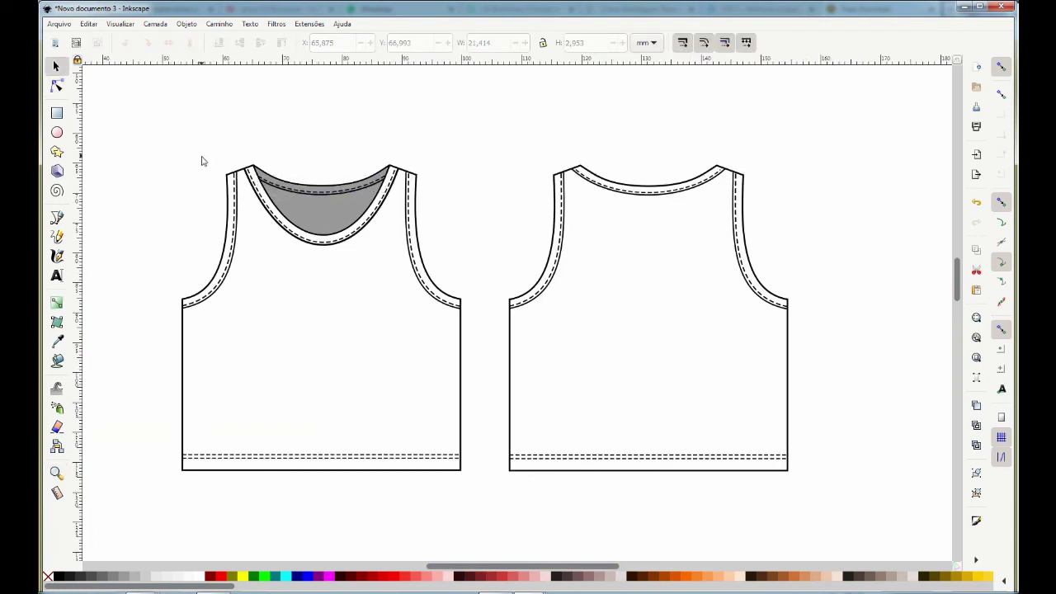
click(56, 277)
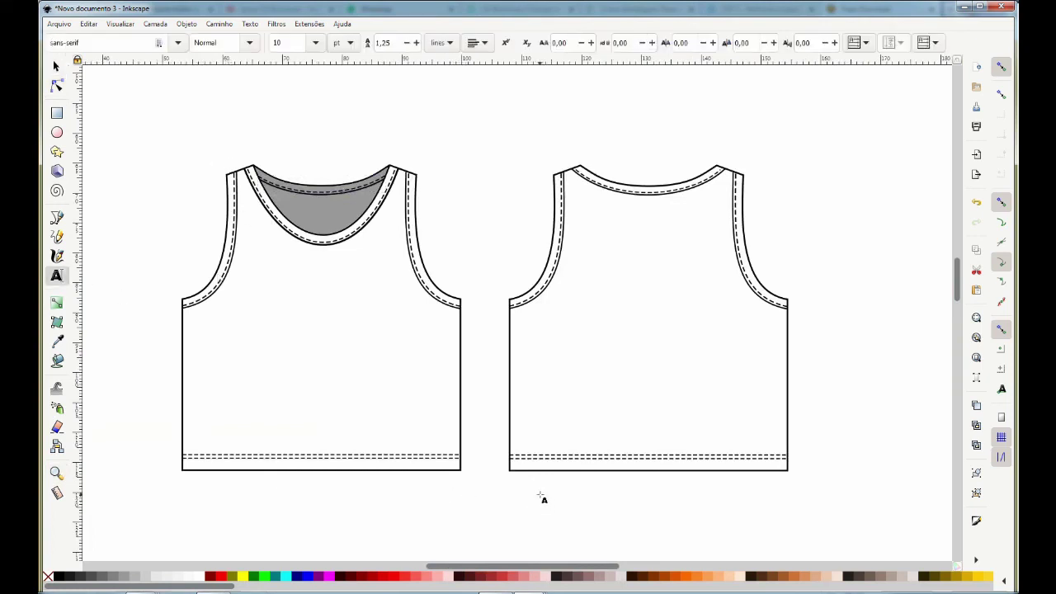
click(247, 488)
text(Bainha 2)
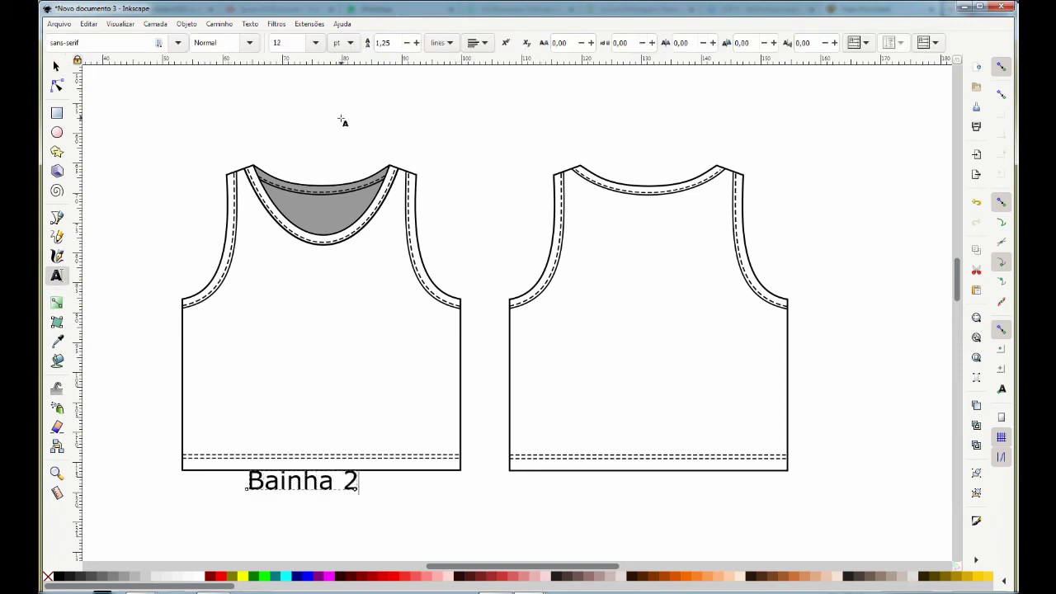
text(cm)
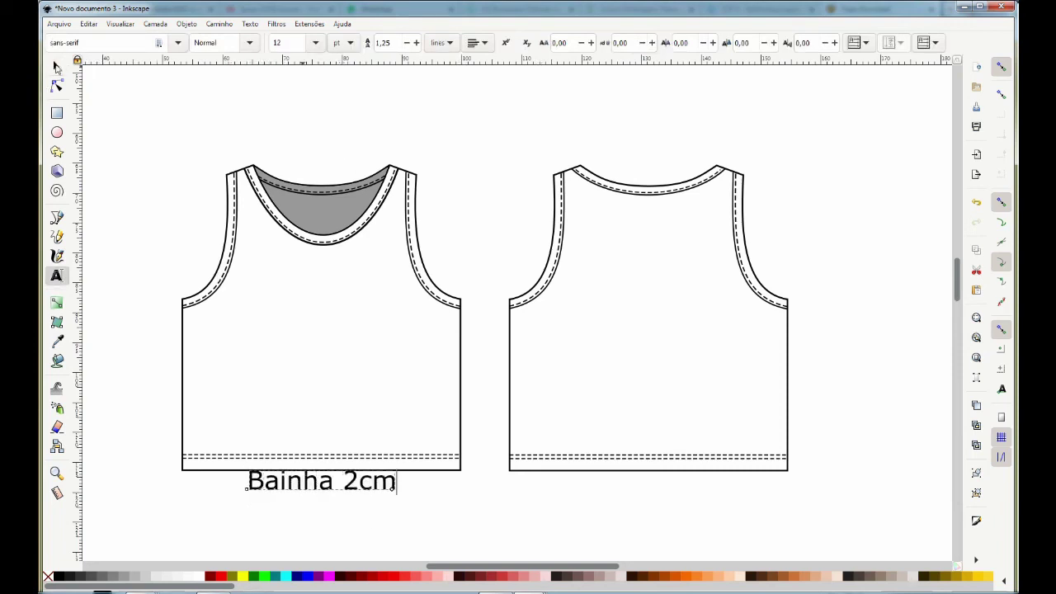
click(56, 66)
Set the Bainha 2cm label to 10 pt and move it slightly lower.
click(57, 275)
double_click(283, 43)
text(10)
key(Return)
click(56, 66)
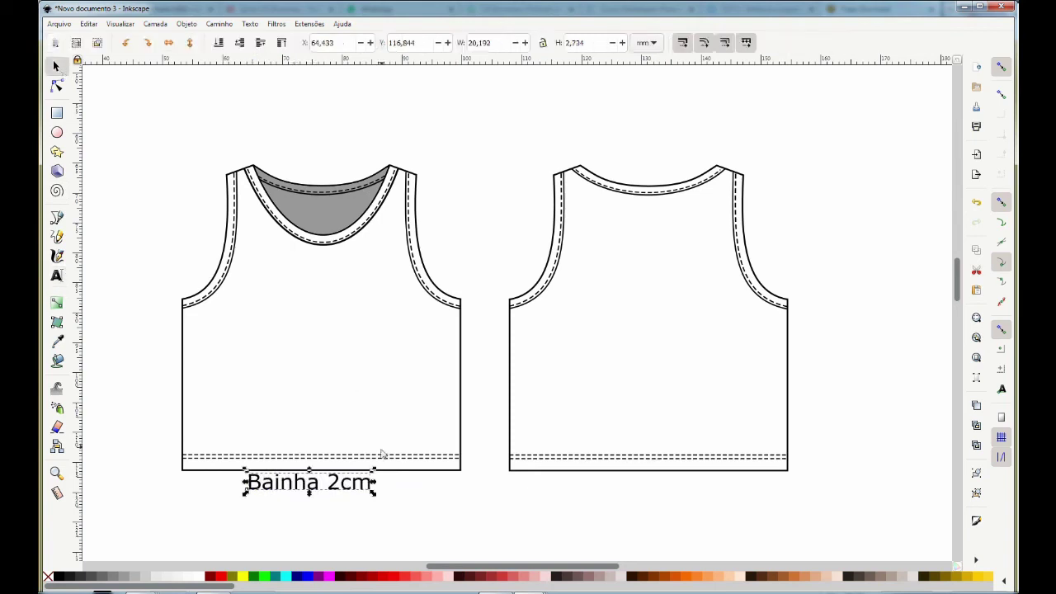
drag(313, 490, 315, 500)
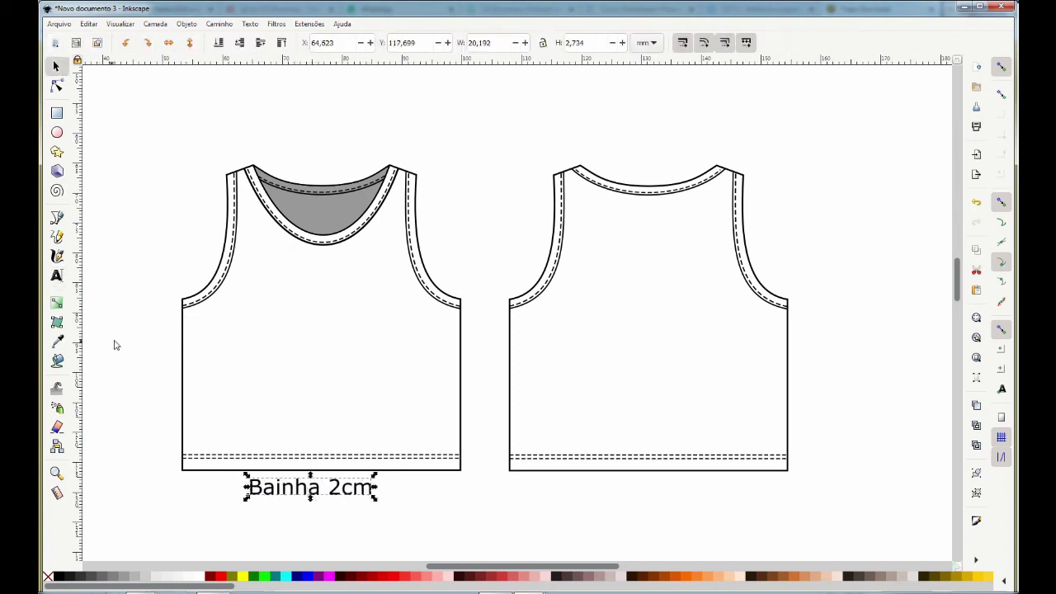
click(56, 113)
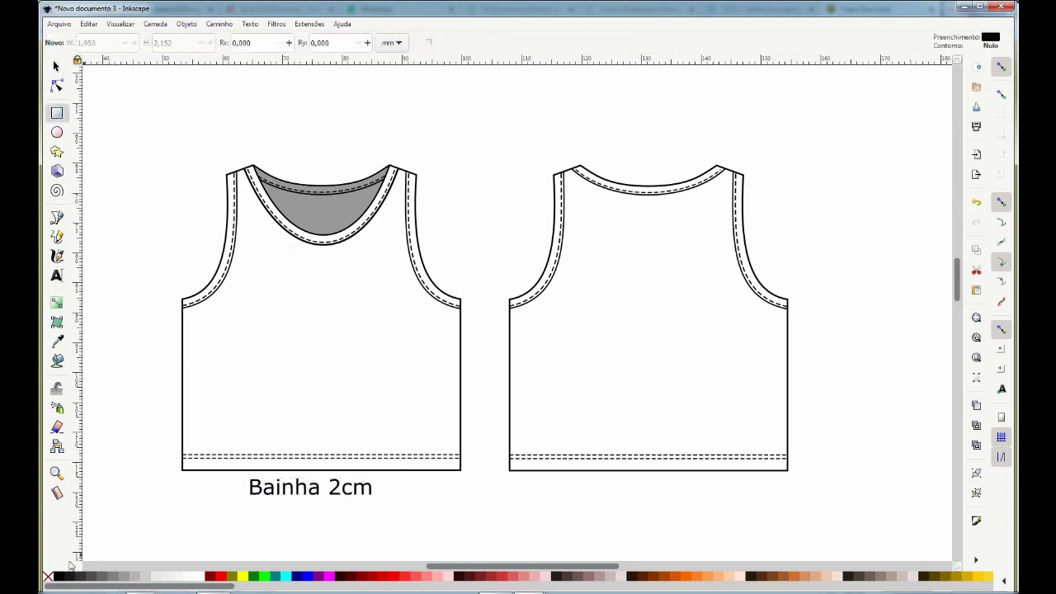
Draw a small black square notch on the front top's side seam and duplicate it onto the back top's seam.
right_click(47, 577)
click(108, 516)
drag(461, 421, 471, 431)
click(56, 66)
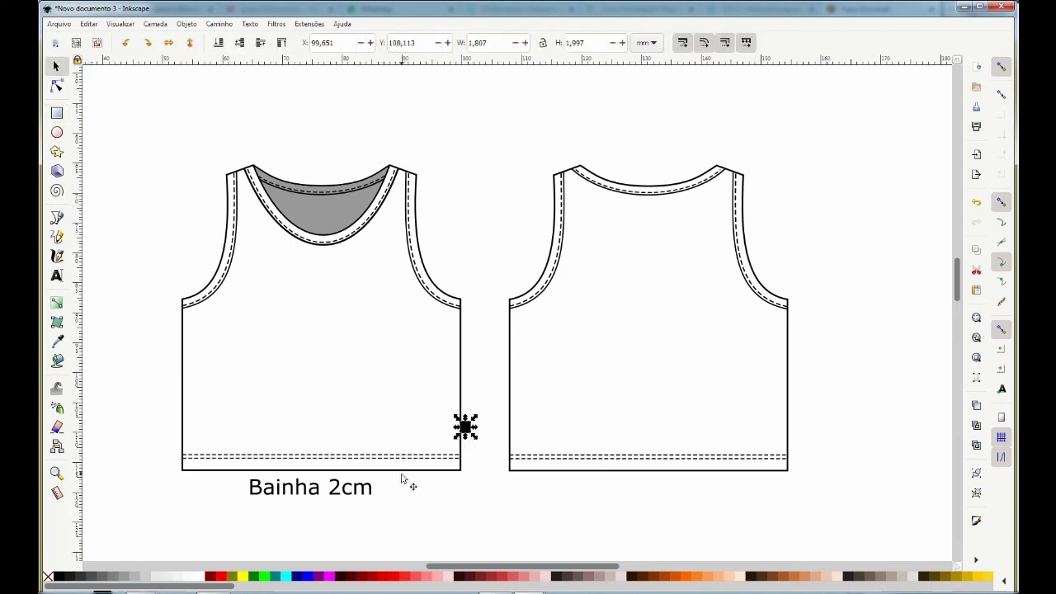
scroll(467, 427, up, 7)
key(ctrl+d)
mouse_move(368, 312)
mouse_down()
mouse_move(427, 293)
mouse_move(644, 291)
mouse_up()
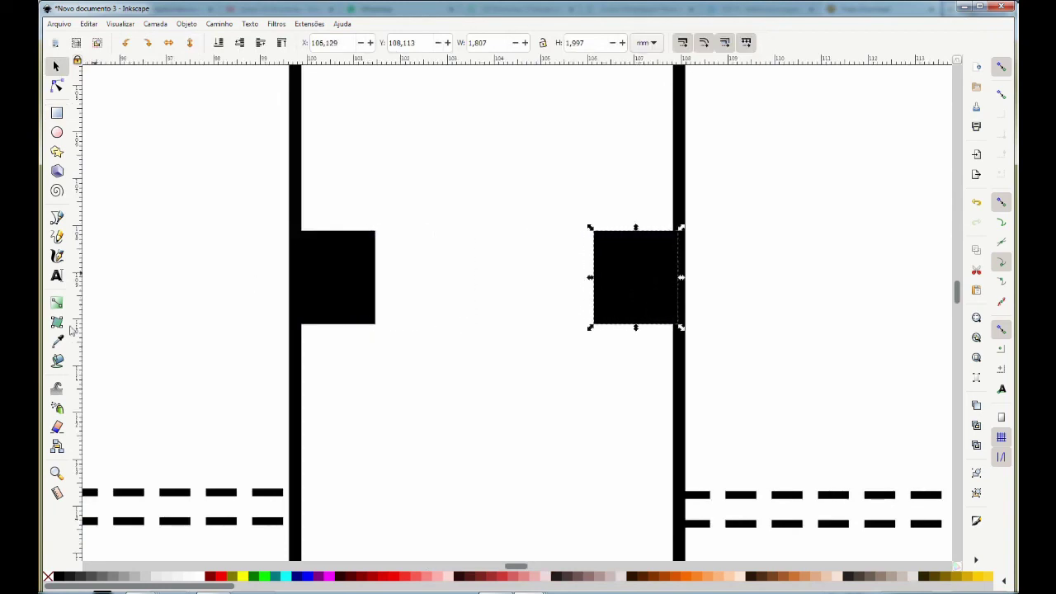
Copy the Bainha label under the back top and retype it as 'Bandeira à 12cm / da barras'.
key(5)
click(346, 536)
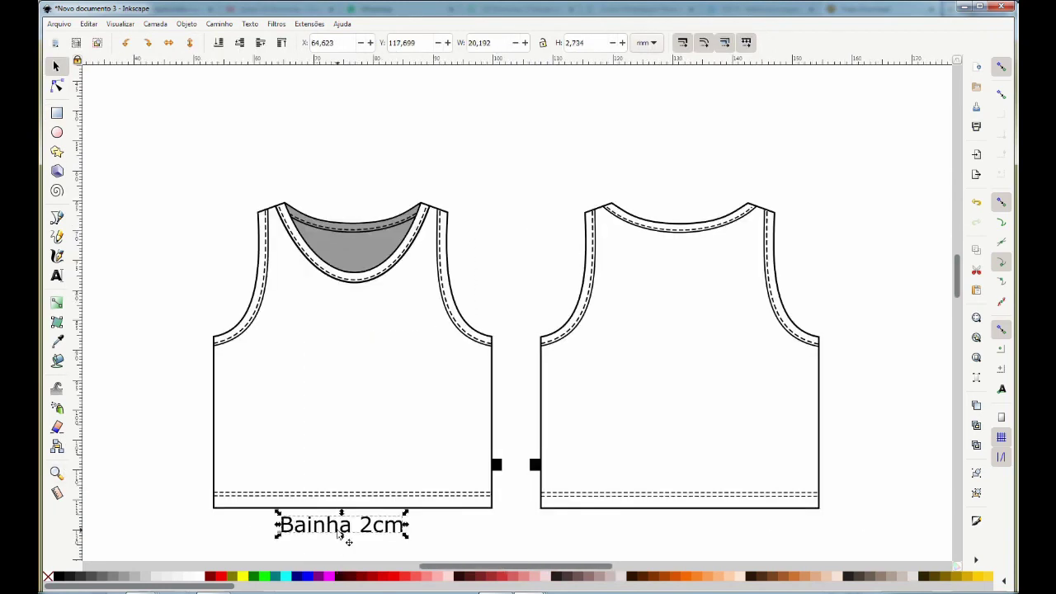
key(ctrl+d)
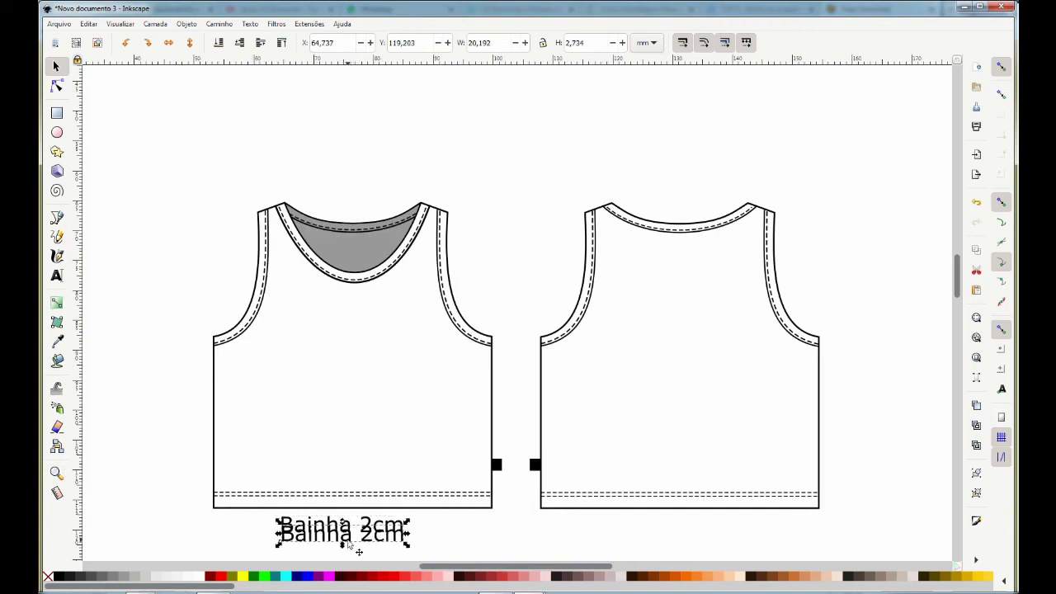
mouse_move(358, 538)
mouse_down()
mouse_move(606, 545)
mouse_move(585, 537)
mouse_up()
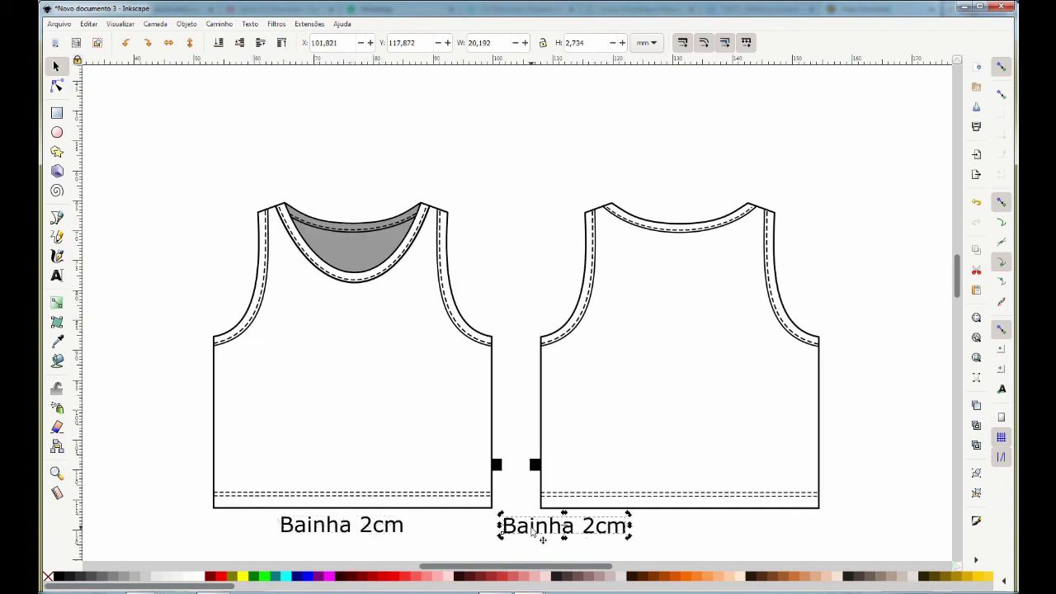
triple_click(535, 532)
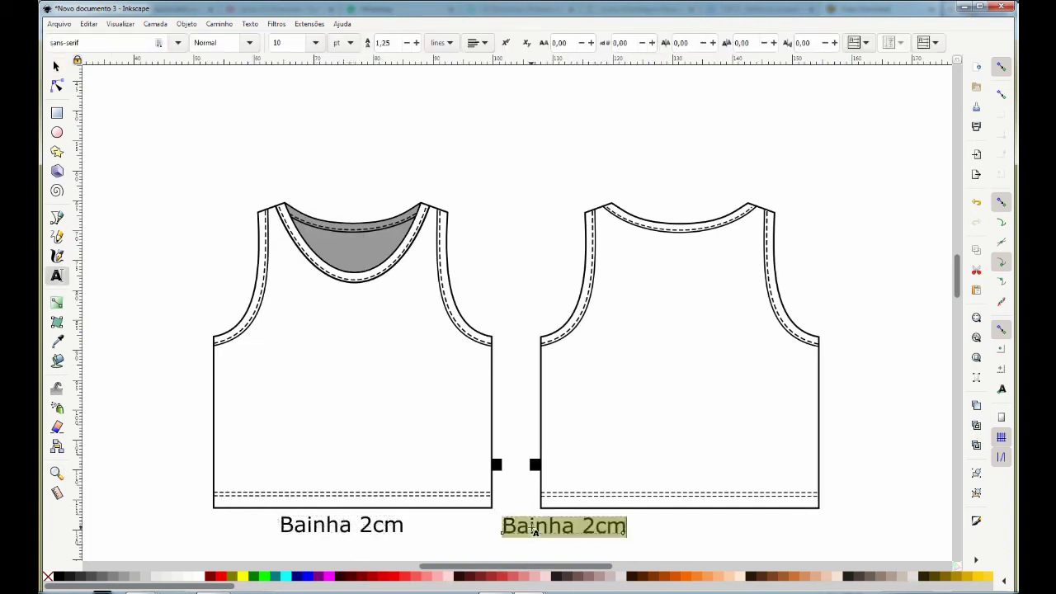
text(Bandeira )
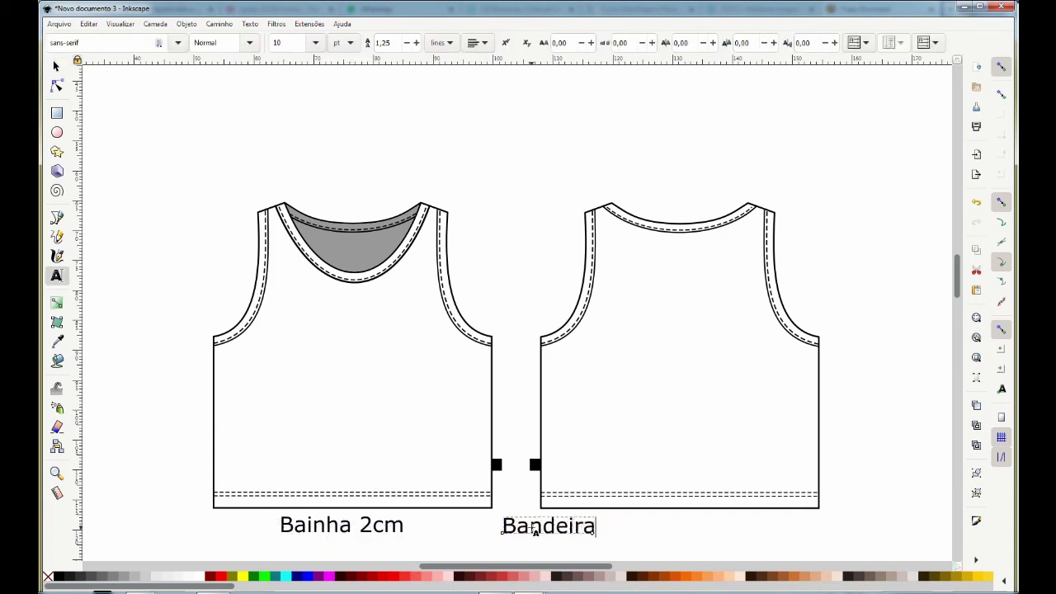
text(à 12cm)
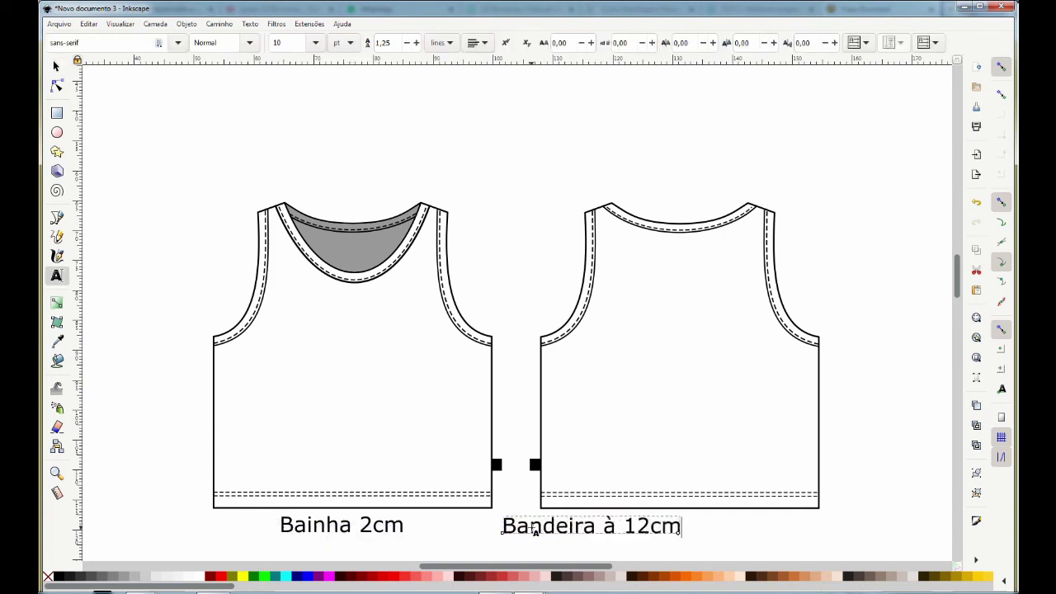
key(Return)
text(da barras)
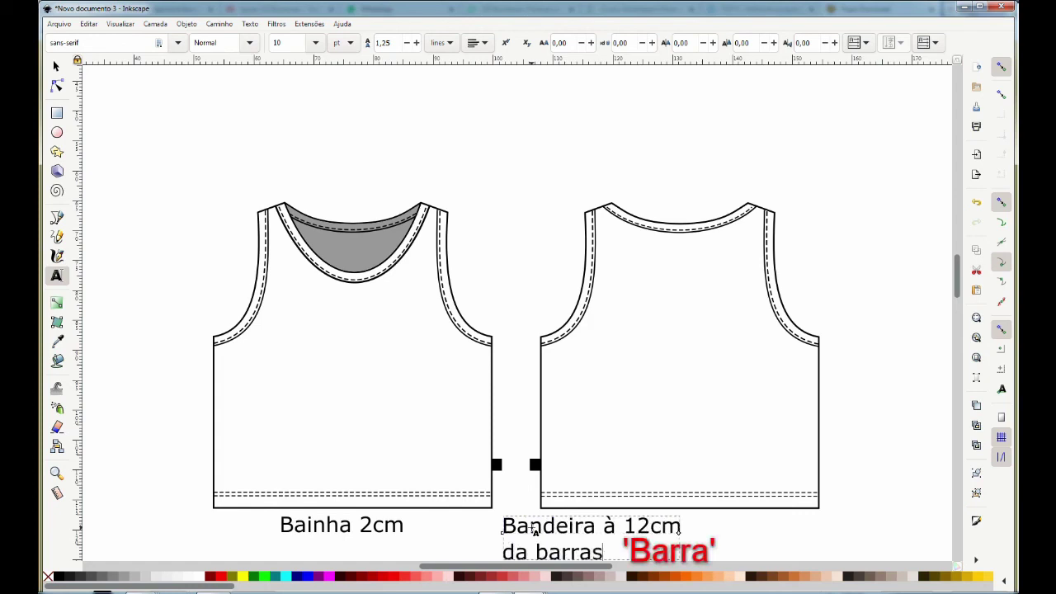
Shift the Bandeira label slightly left and duplicate it.
click(56, 66)
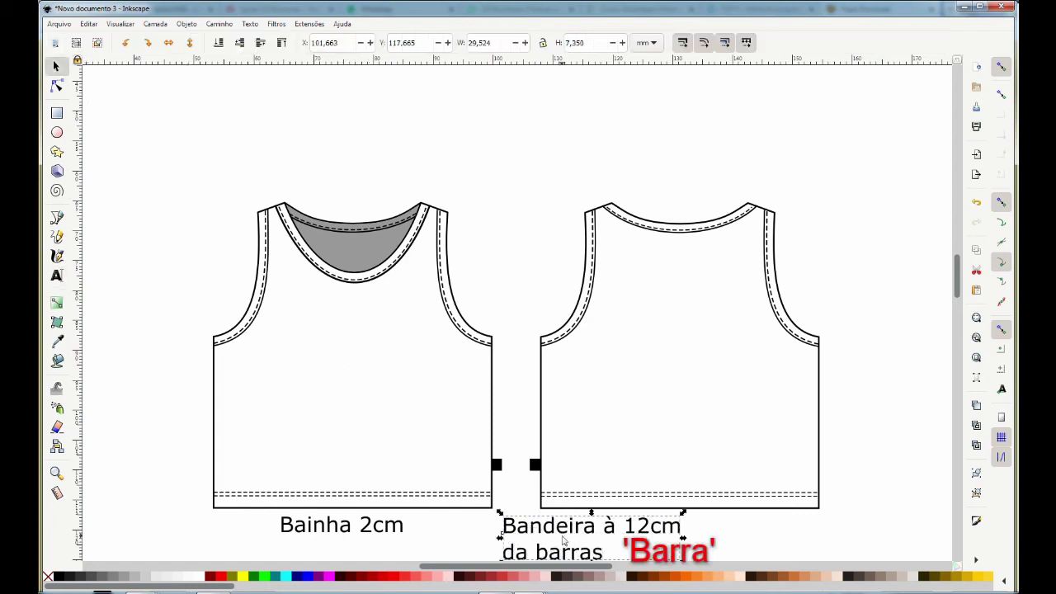
drag(552, 534, 536, 533)
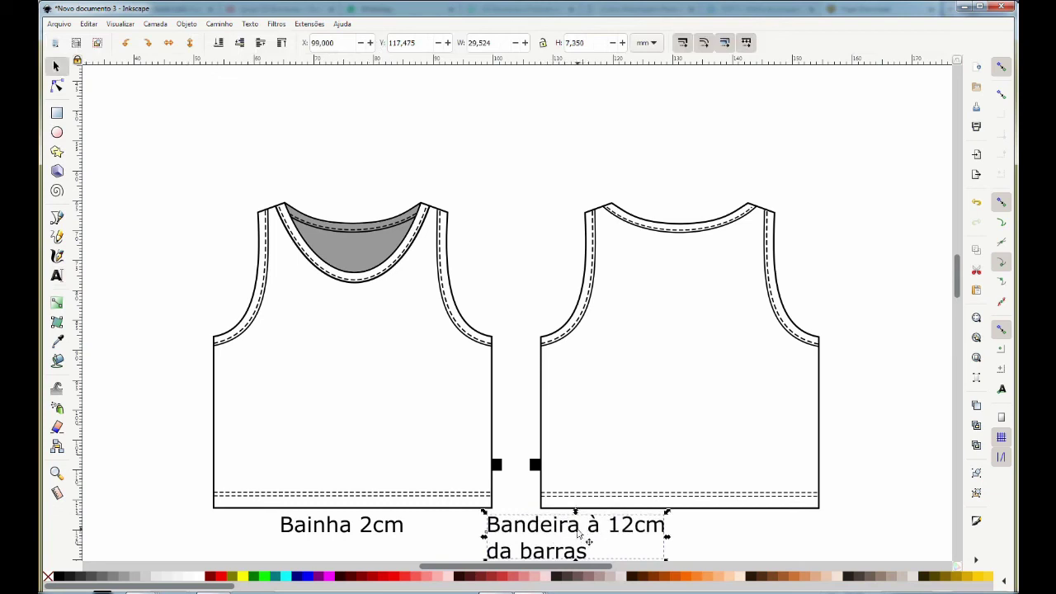
click(578, 533)
key(ctrl+d)
Move the label copy above the tops and retype it as 'Debrum 1cm pesp. simples'.
drag(579, 535, 514, 170)
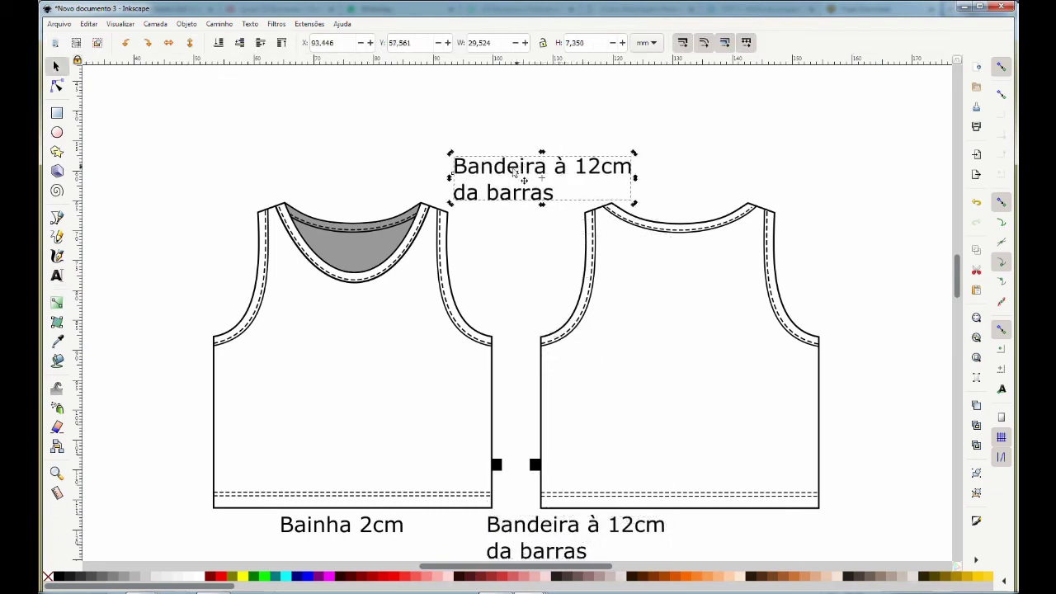
triple_click(506, 171)
double_click(505, 170)
click(505, 171)
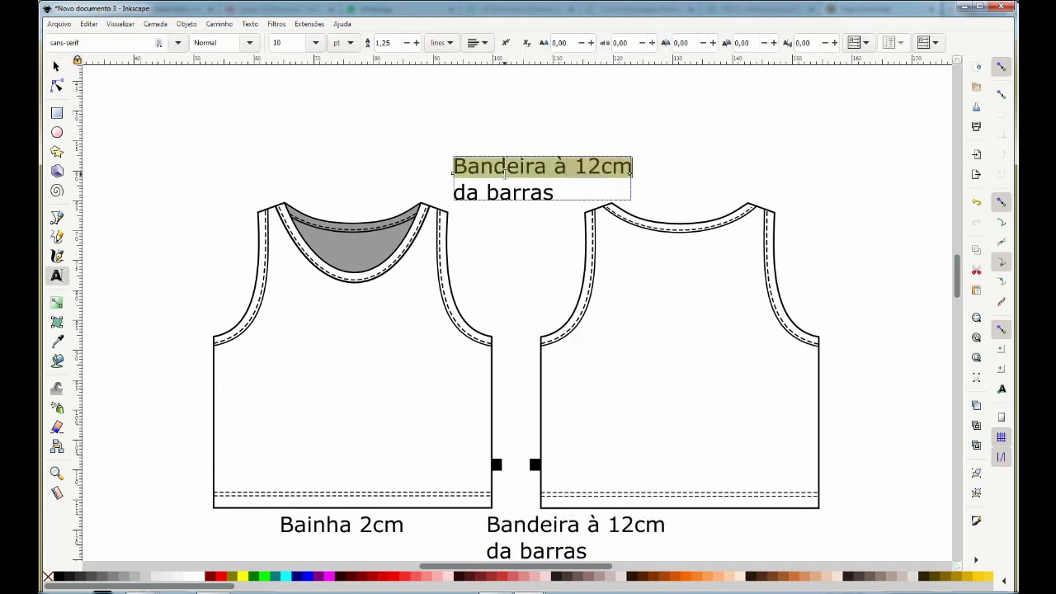
text(Debrum)
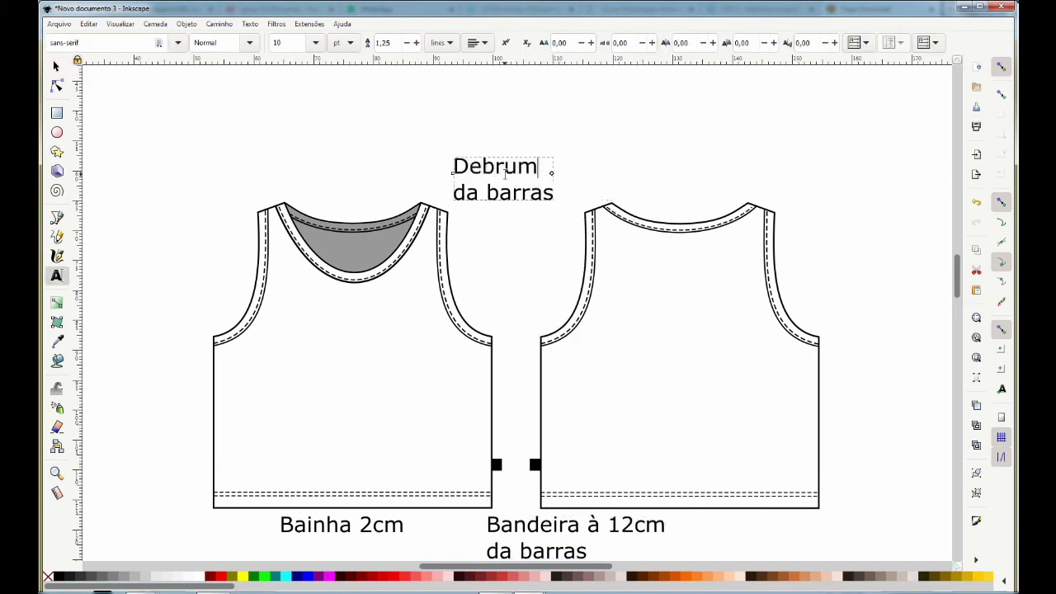
key(Delete)
key(Delete)
key(Delete)
key(Delete)
key(Delete)
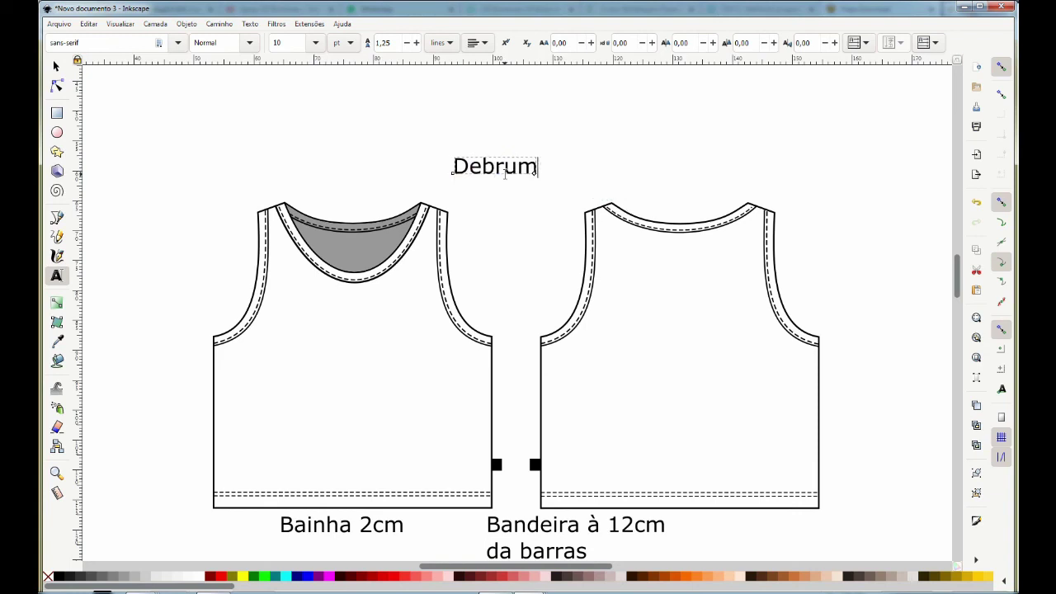
text( 1cm )
text(pesp. simple)
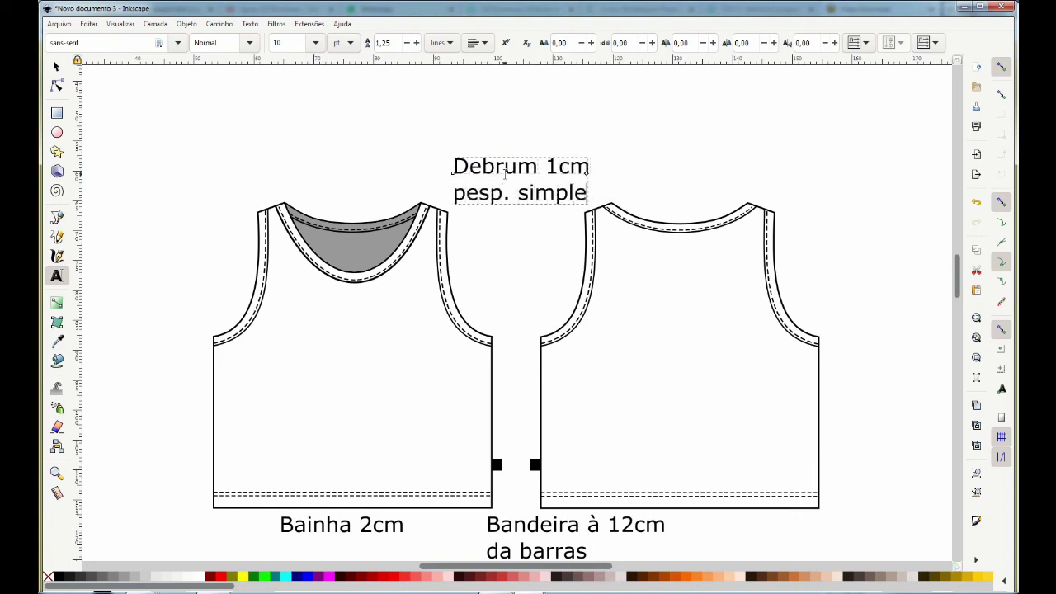
text(s)
Nudge the Debrum label slightly left and zoom in on the two tops.
click(57, 65)
drag(537, 207, 528, 206)
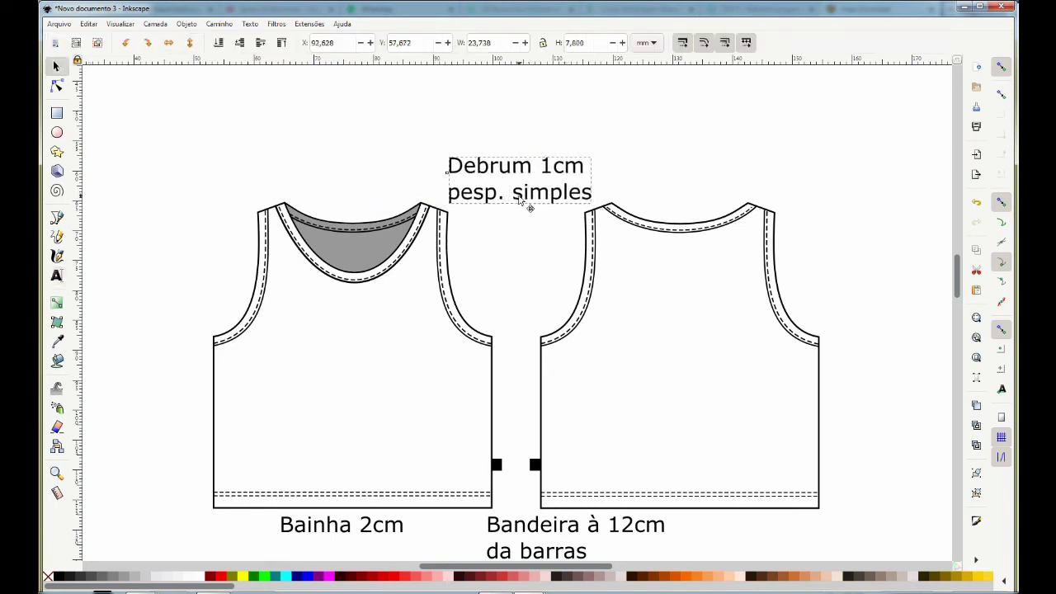
click(56, 473)
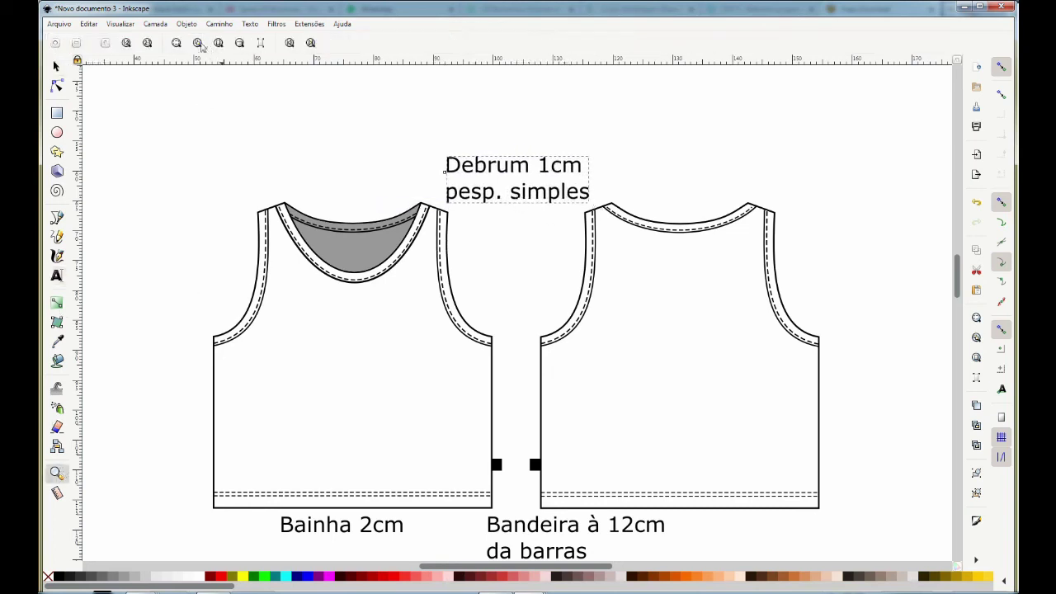
click(199, 44)
click(56, 66)
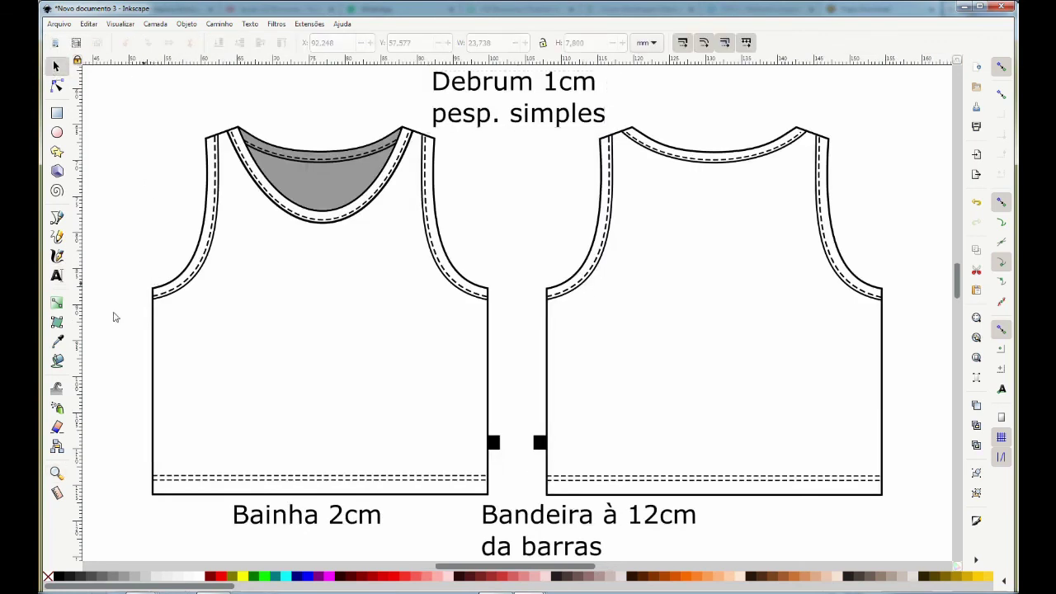